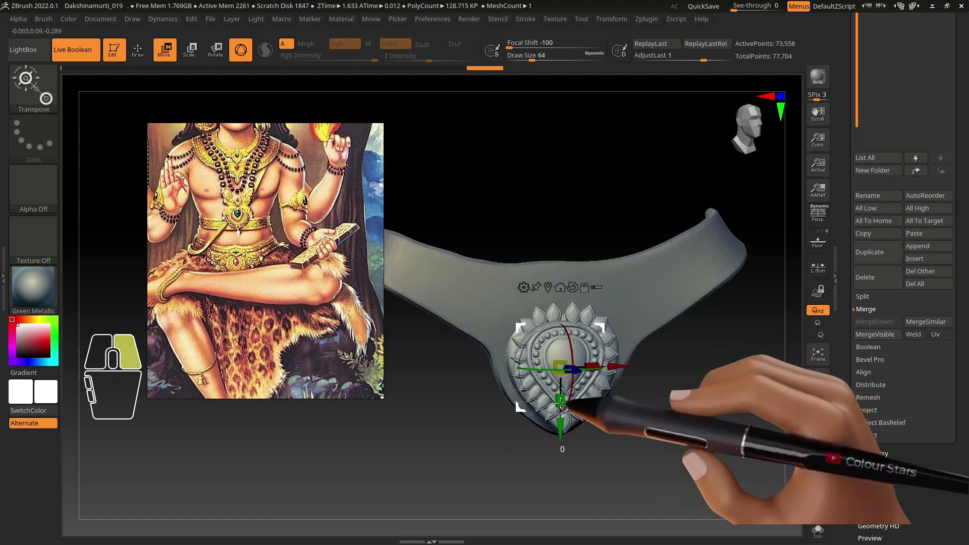
Draw a tube along the belt's upper edge with the CurveTube brush at a draw size of about 9.7
left_click(526, 19)
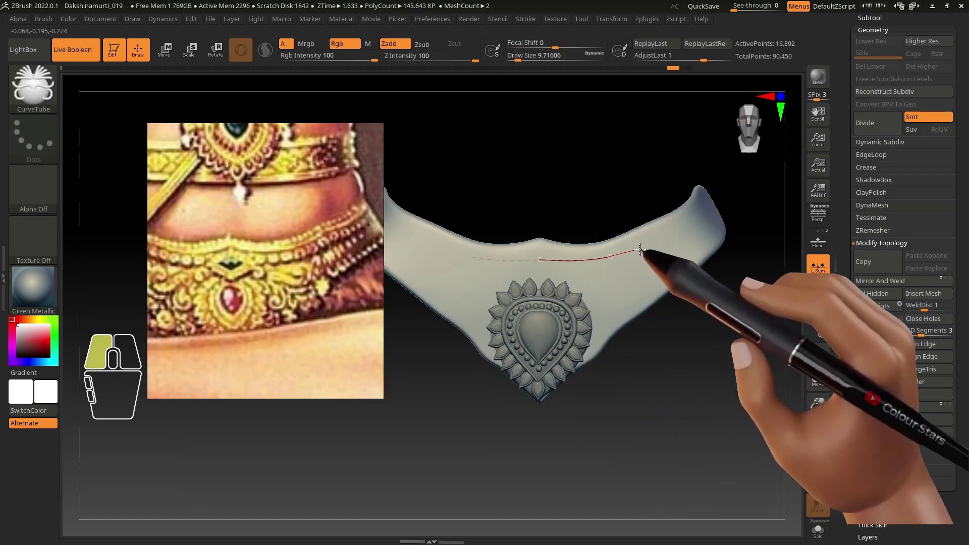
left_click_drag(689, 217, 714, 174)
key("alt")
key("shift")
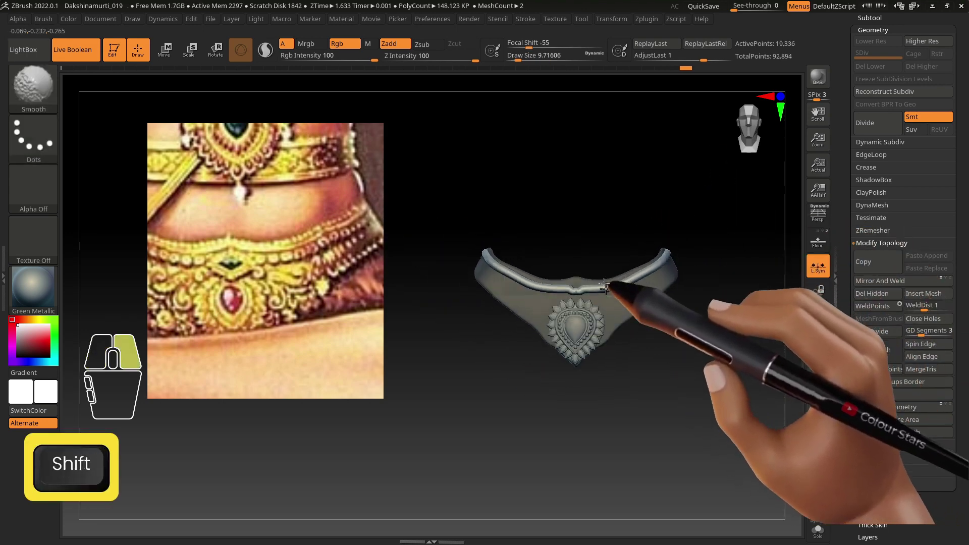
Pull the tube's two halves together at the belt's centre with the Move brush at a draw size of about 30
key("b")
left_click(422, 399)
key("alt")
key("s")
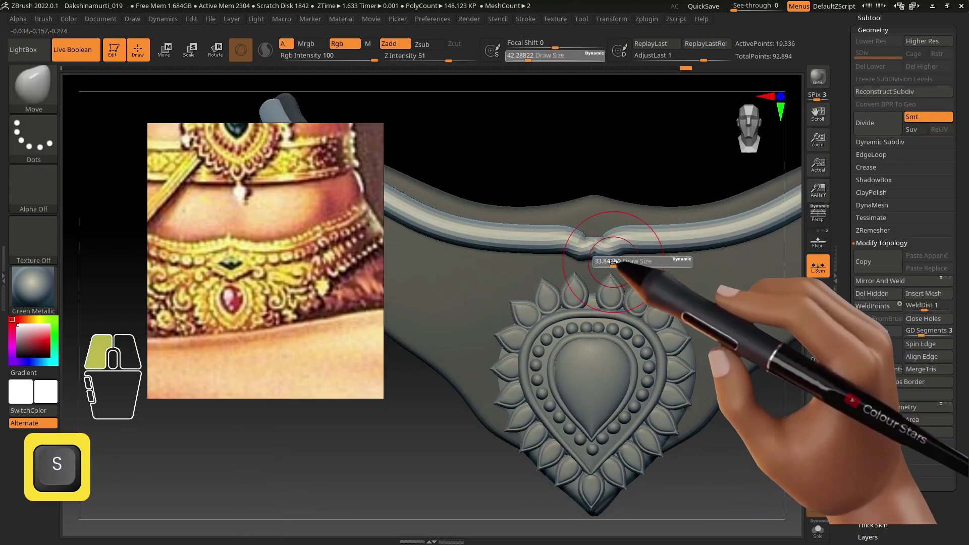
left_click_drag(611, 232, 604, 229)
mouse_move(608, 242)
left_mouse_down()
mouse_move(599, 254)
mouse_move(608, 227)
left_mouse_up()
Split the tube off the belt into its own subtool, select it and subdivide it once
left_click(872, 205)
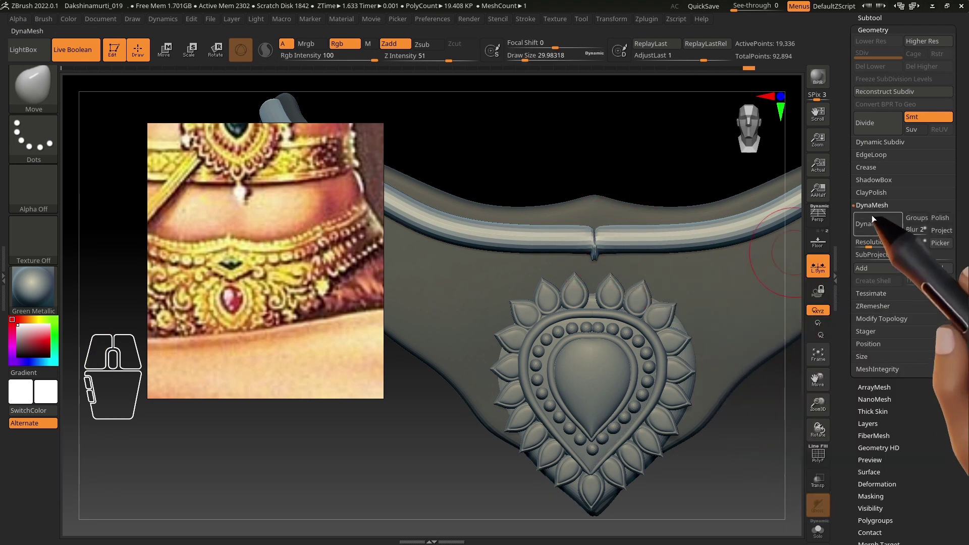
left_click(869, 225)
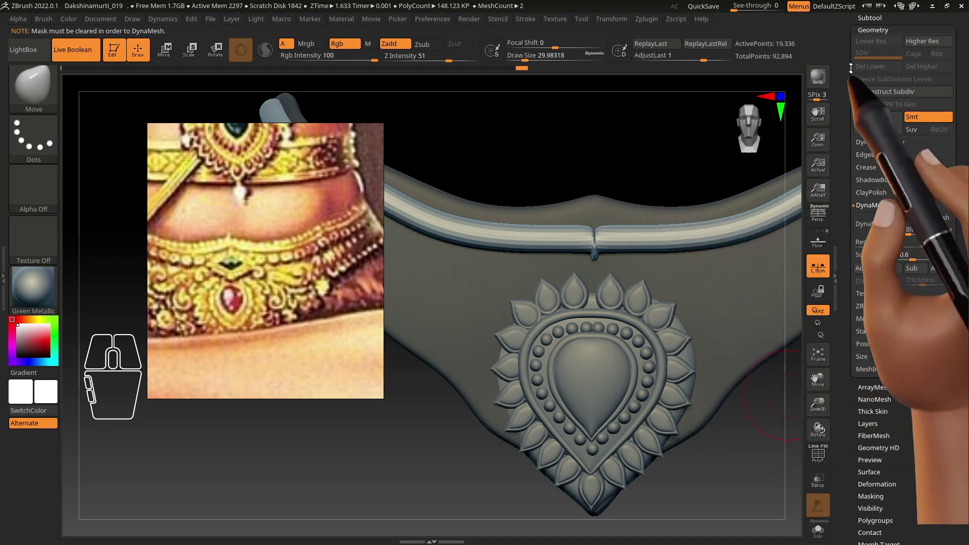
left_click(871, 17)
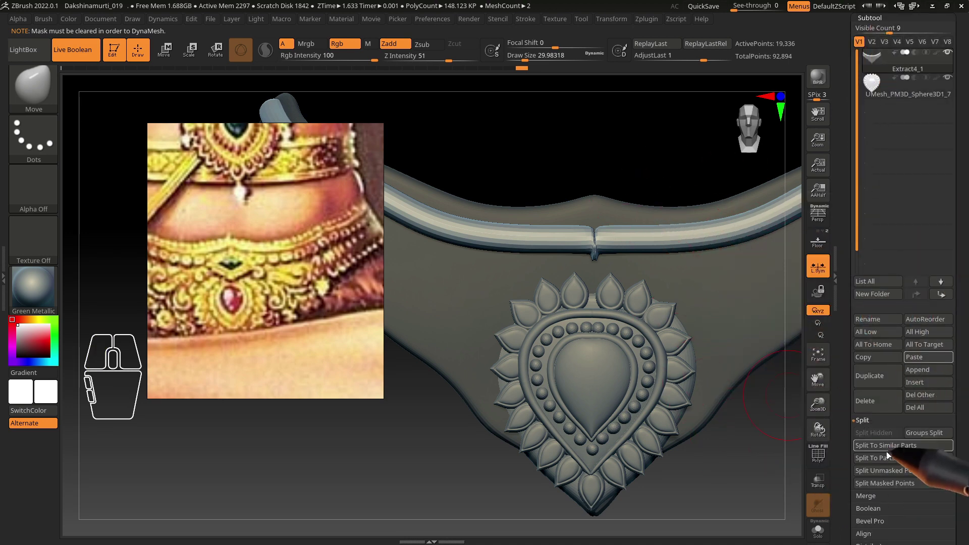
left_click(886, 449)
left_click(618, 243, "alt")
key("ctrl+d")
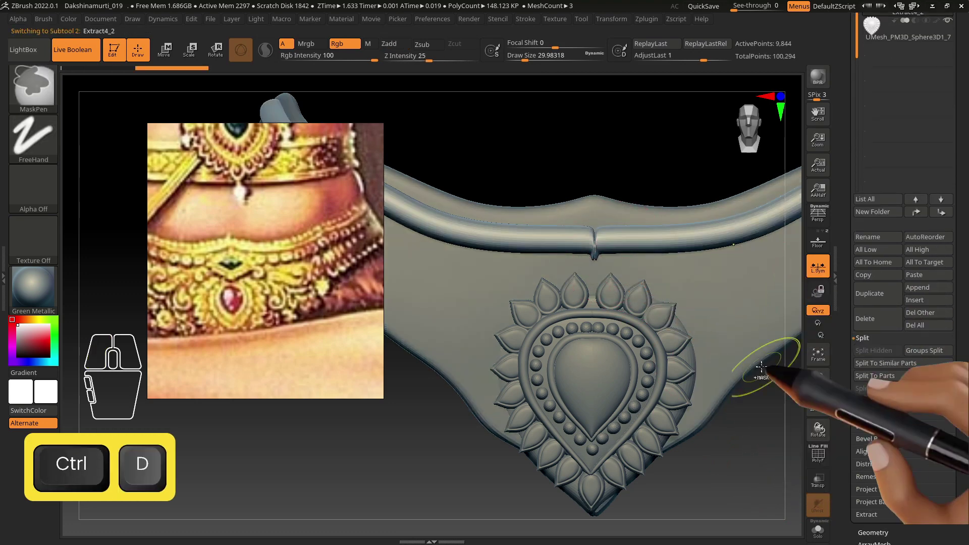
DynaMesh the tube subtool at resolution 1544 to fuse the seam at its centre
left_click(872, 476)
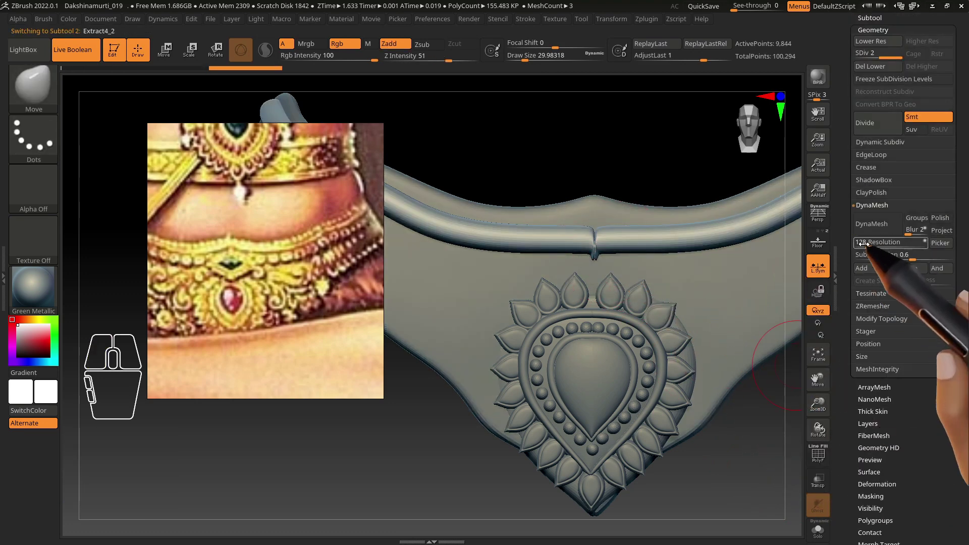
left_click_drag(864, 244, 873, 244)
left_click(872, 224)
left_click(773, 249)
key("ctrl+z")
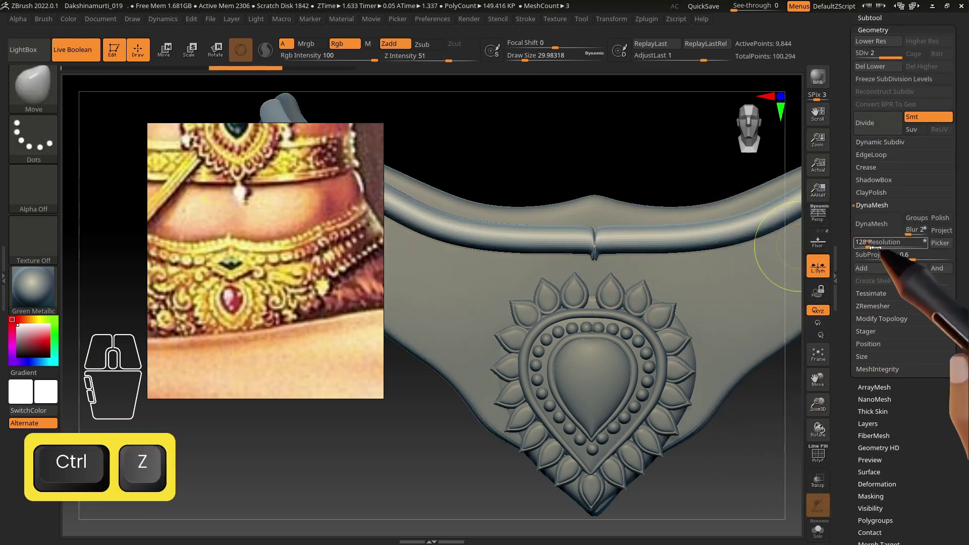
left_click(871, 224)
left_click(771, 247)
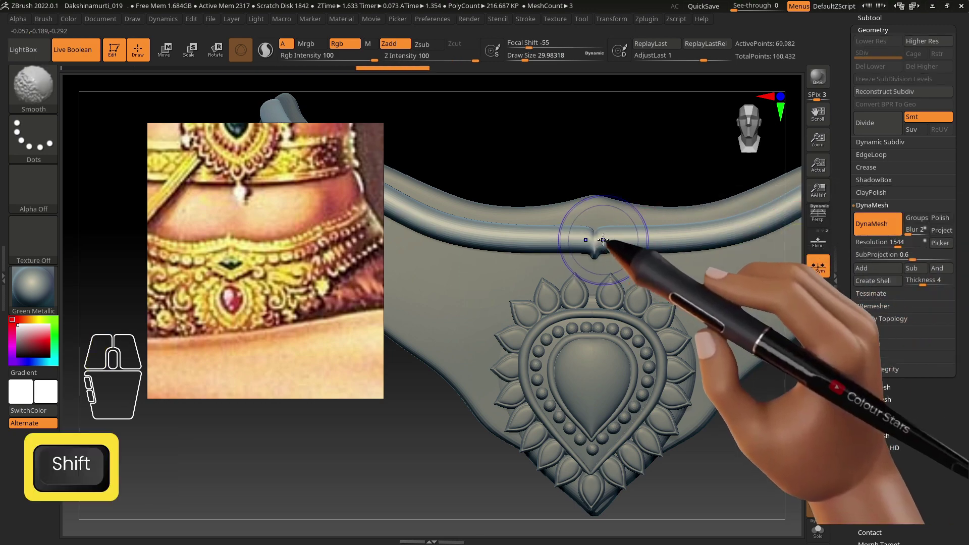
Even out the tube's central joint with the Move brush at a draw size of about 24.6 and smooth it
key("b")
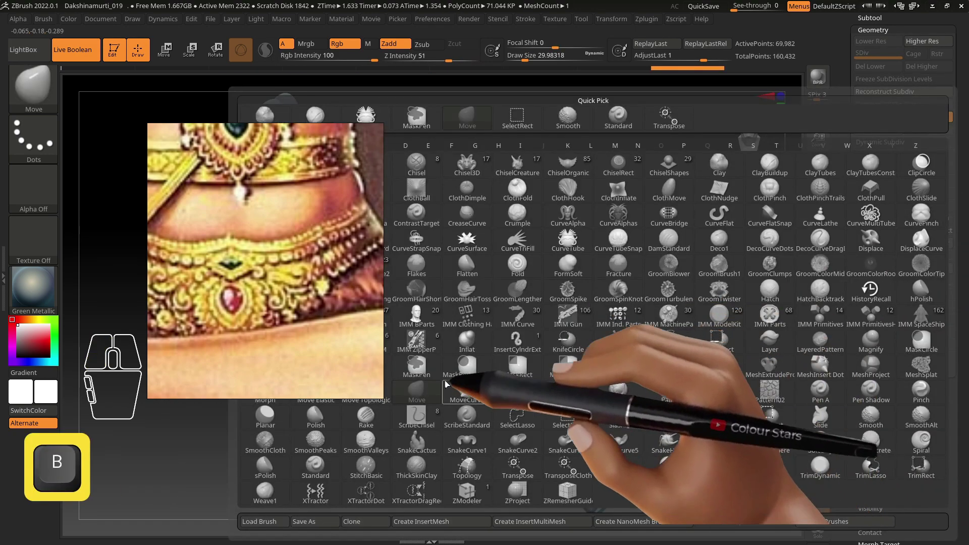
left_click_drag(357, 336, 323, 323)
left_click(411, 380)
right_click_drag(603, 234, 643, 291, "alt")
key("s")
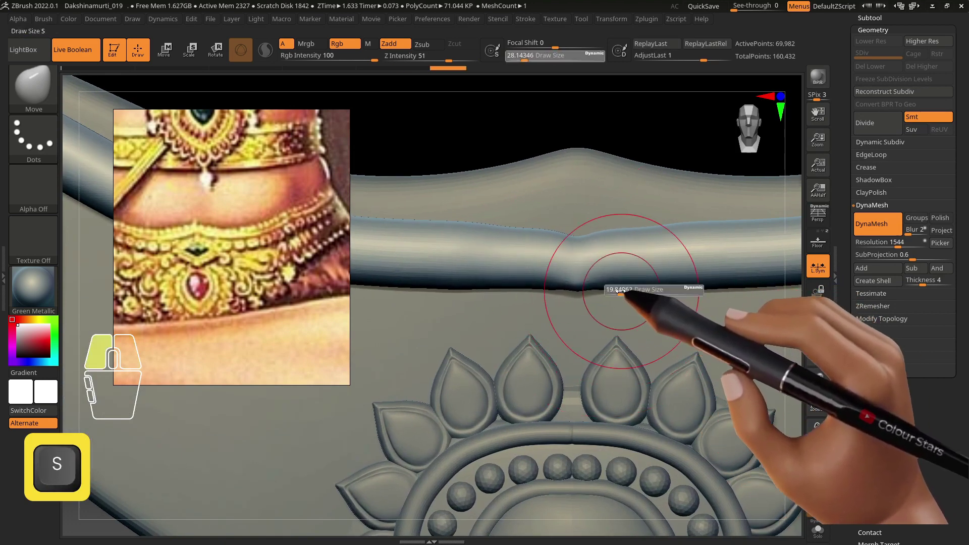
mouse_move(598, 220)
left_mouse_down()
mouse_move(642, 228)
mouse_move(648, 253)
mouse_move(625, 265)
left_mouse_up()
key("shift")
key("alt")
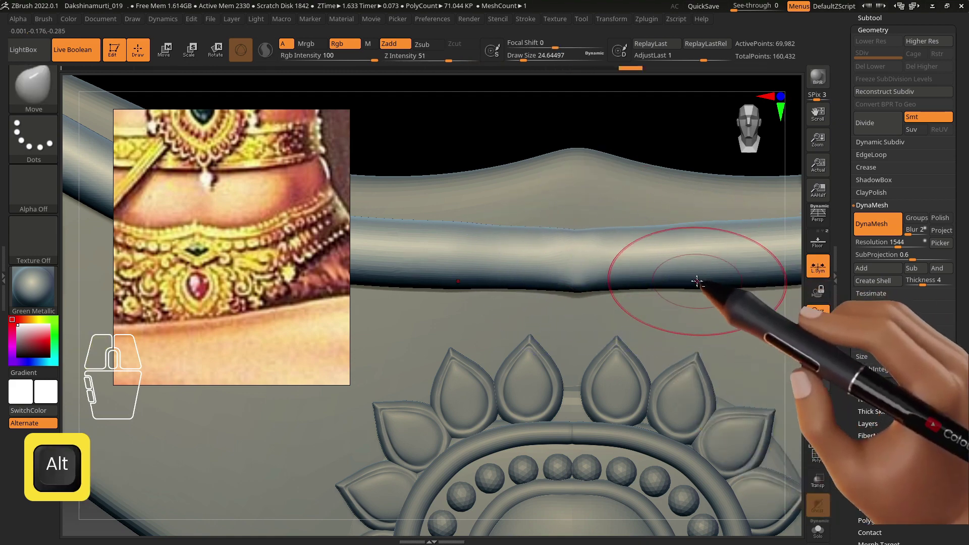
Shape the tube to follow the belt's upper edge and its central peak with broader and finer Move strokes and smoothing
key("s")
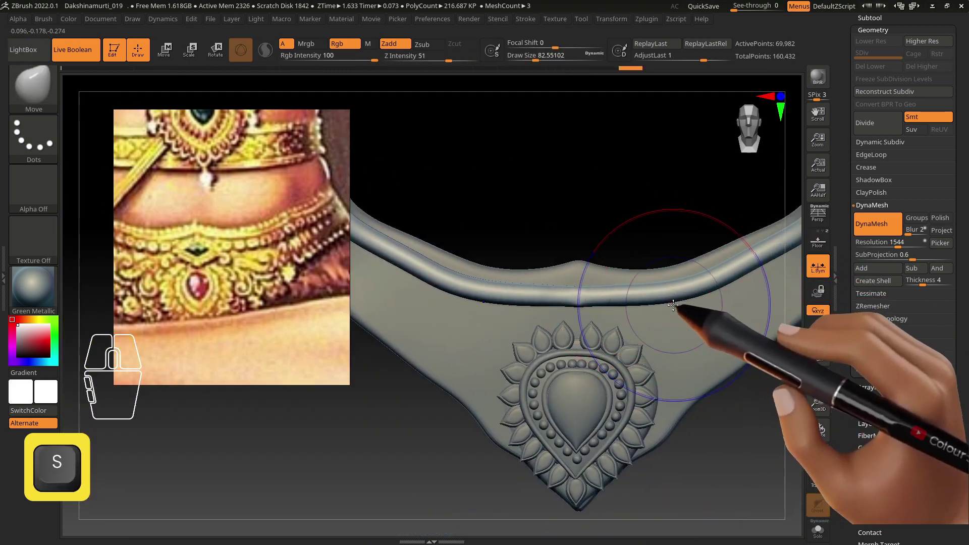
key("shift")
key("s")
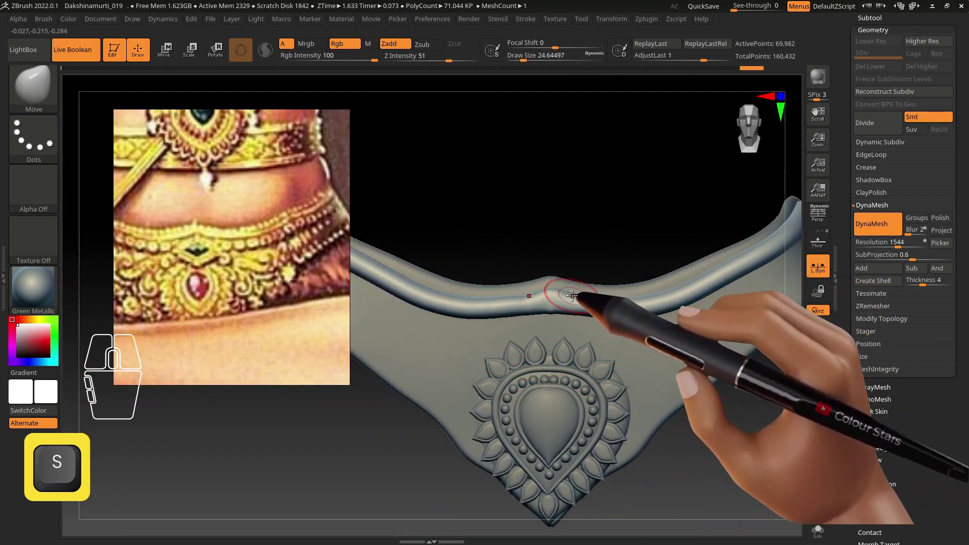
key("shift")
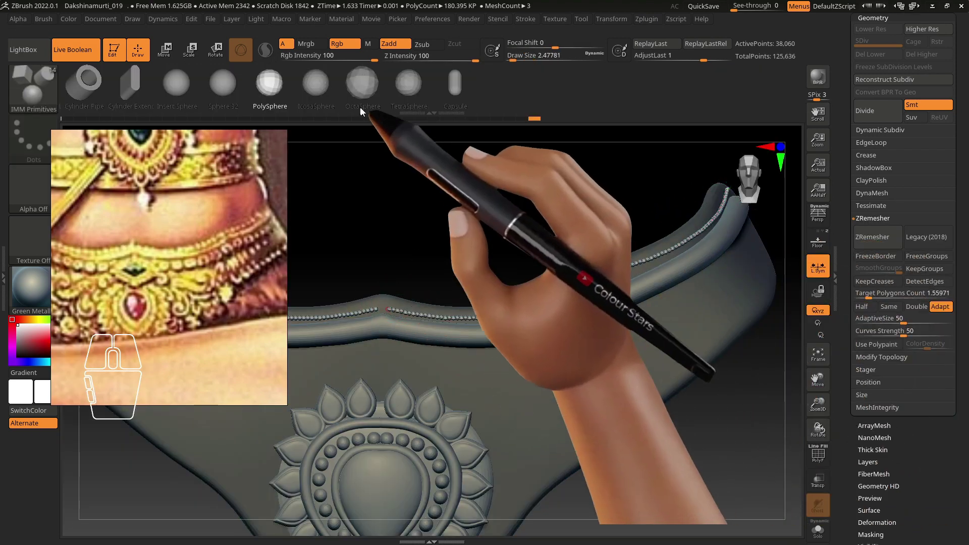
Enlarge the PolySphere beads on the curve along the belt's upper edge using a draw size of about 14.3
left_click(532, 57)
left_click(427, 311)
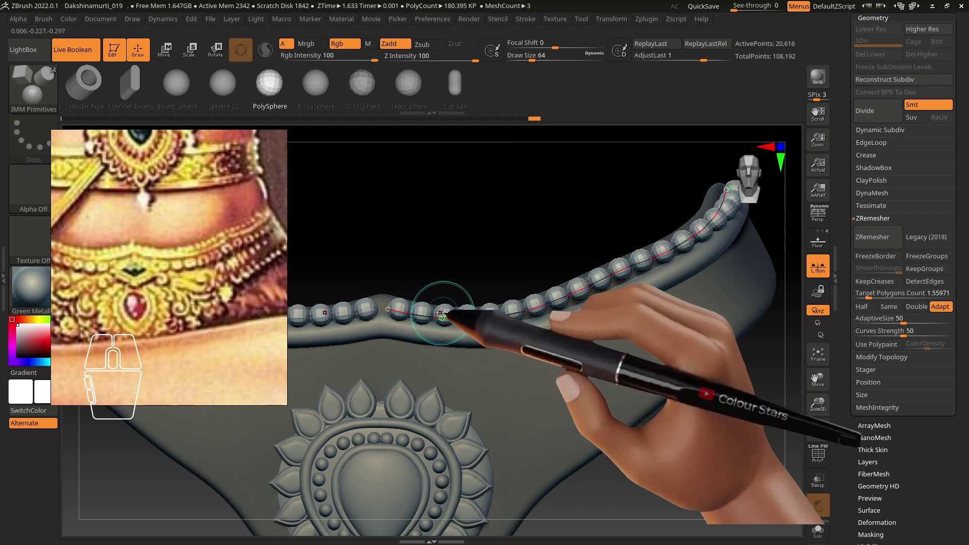
right_click_drag(460, 328, 471, 308, "alt")
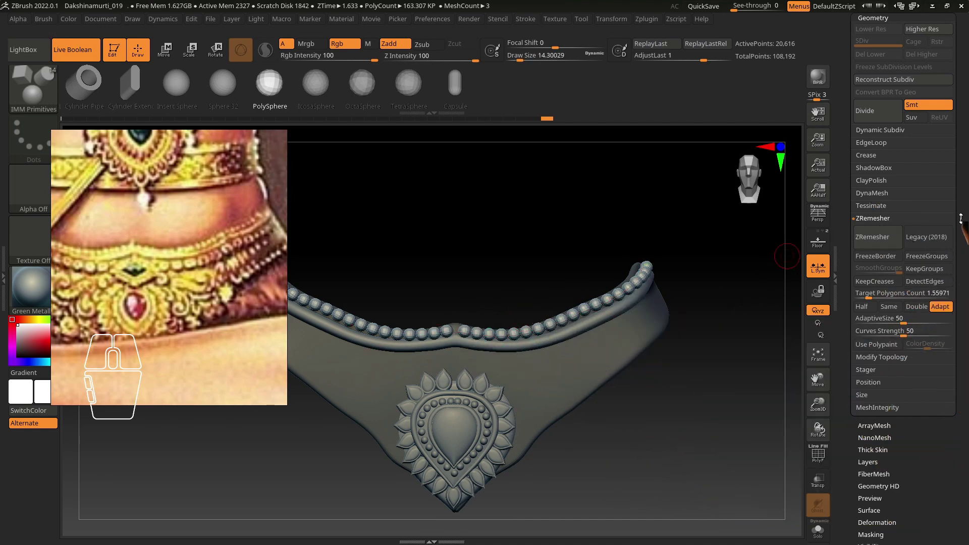
Split the unmasked bead string off the belt into its own subtool and select it
left_click_drag(906, 125, 907, 171)
left_click(869, 52)
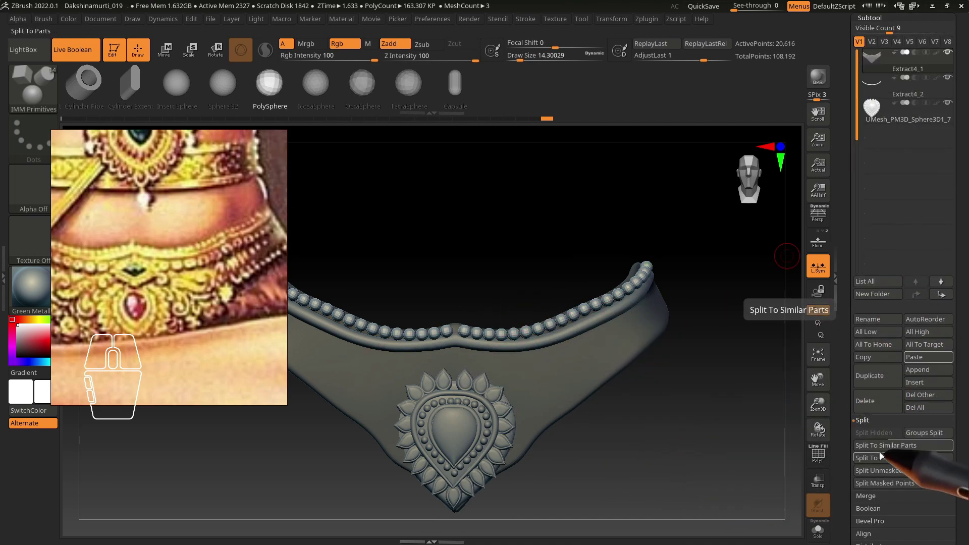
left_click(889, 470)
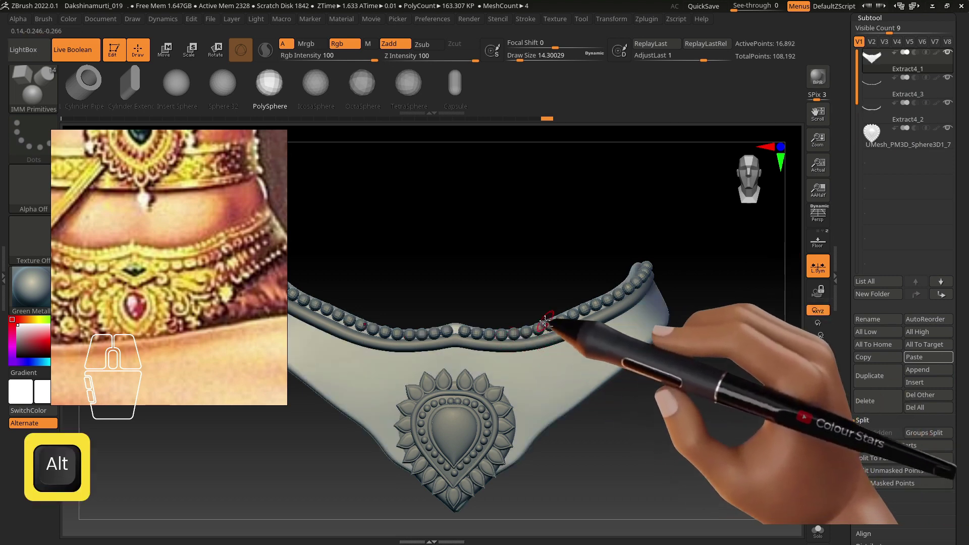
left_click(551, 324, "alt")
Adjust the bead string along the tube with the Move brush, toggling symmetry and raising the draw size to about 194
left_click(31, 85)
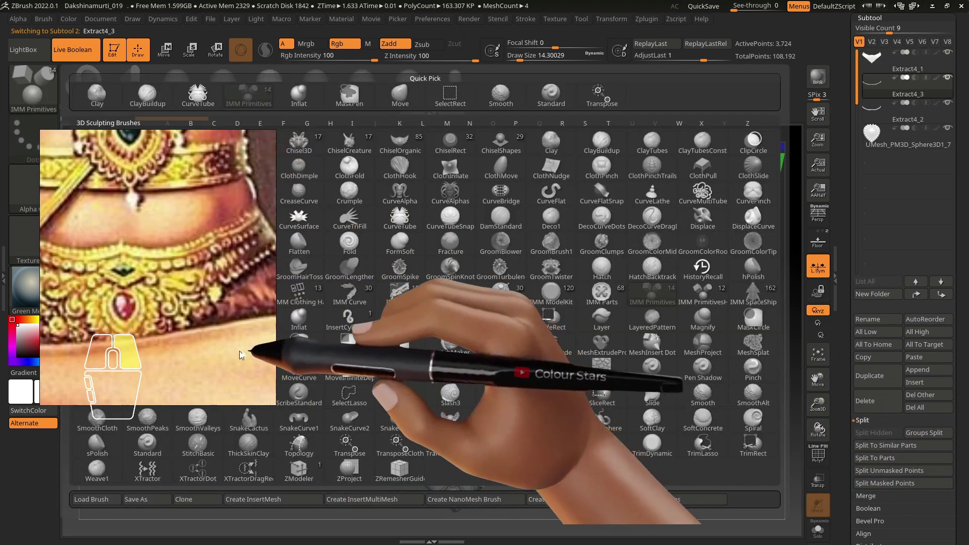
left_click(450, 333)
key("s")
left_click_drag(451, 333, 483, 304)
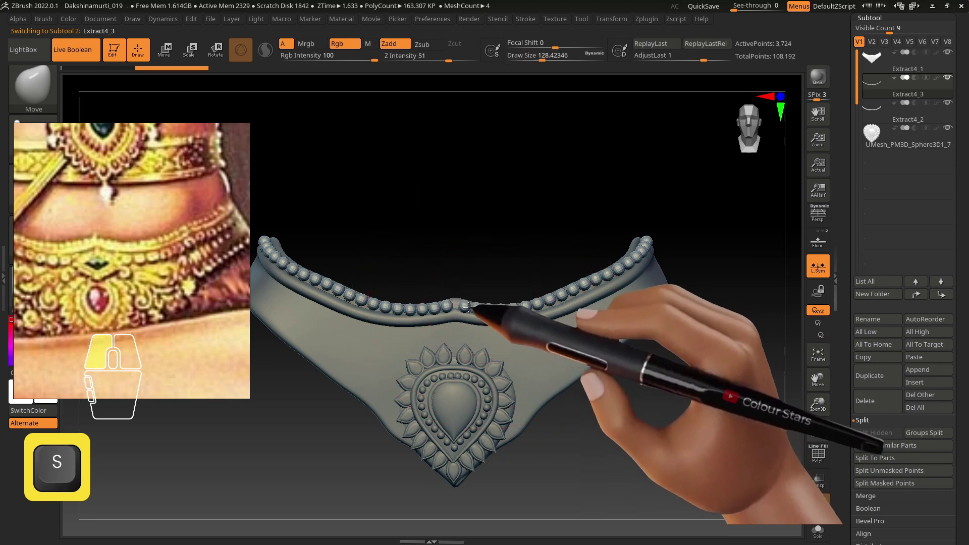
key("x")
right_click_drag(538, 309, 536, 302)
key("s")
left_click_drag(536, 302, 553, 302)
right_click_drag(553, 301, 554, 279)
Move the bead string about 0.0134 along its depth axis to seat it against the tube
key("w")
left_click_drag(497, 375, 498, 377)
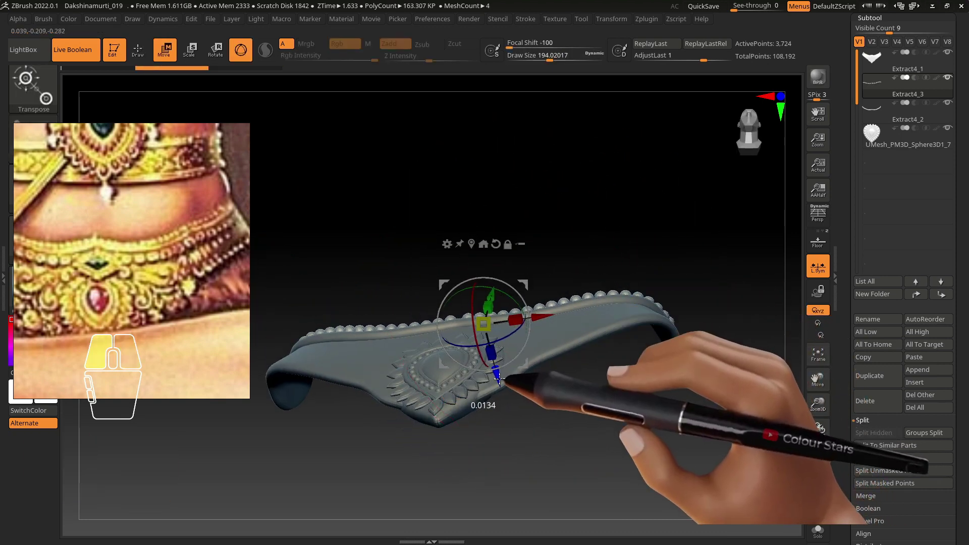
right_click_drag(498, 378, 535, 408, "shift")
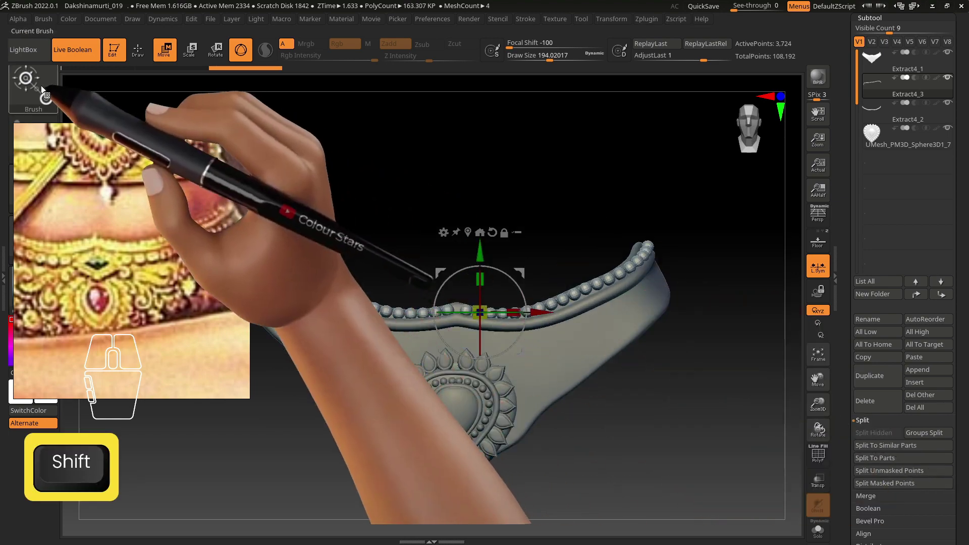
Toggle symmetry and nudge the bead string's outer ends into place with the Move brush
left_click(39, 91)
left_click(255, 372)
key("x")
key("s")
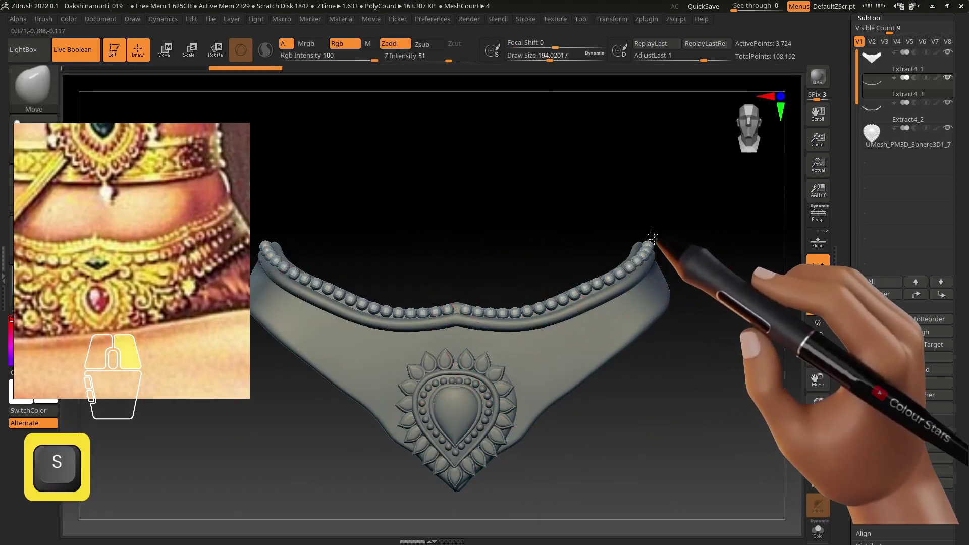
left_click_drag(646, 255, 648, 245)
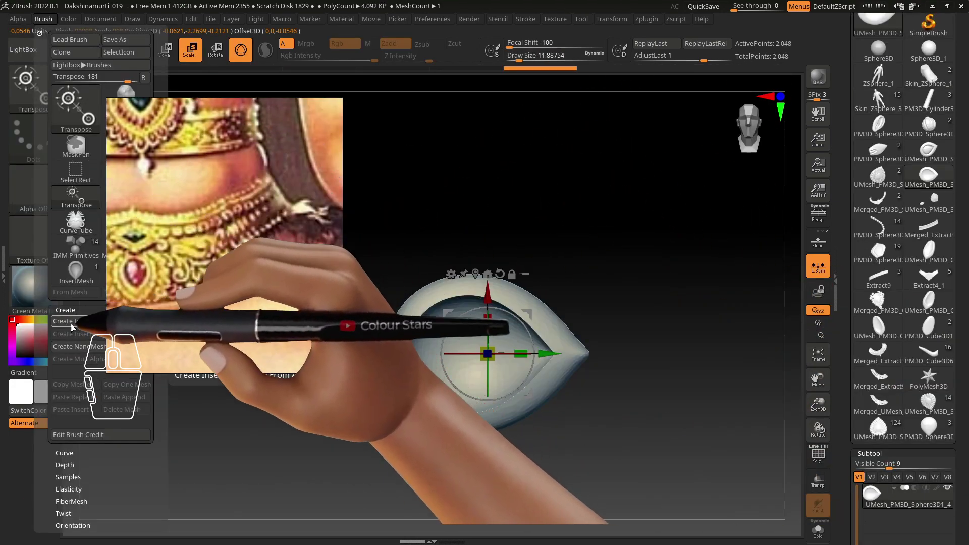
Create a new InsertMesh brush from the teardrop mesh and reopen the Extract4_1 belt tool
left_click(73, 322)
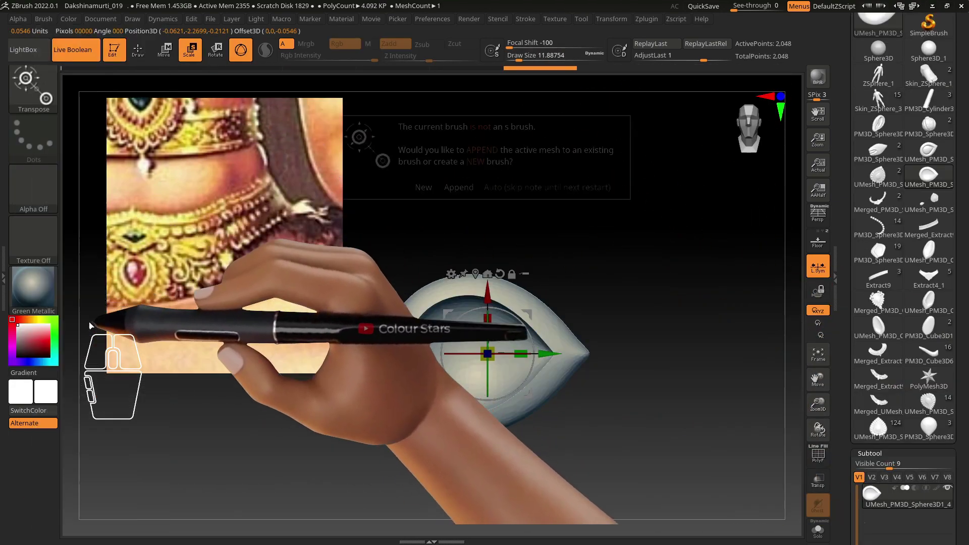
left_click(424, 189)
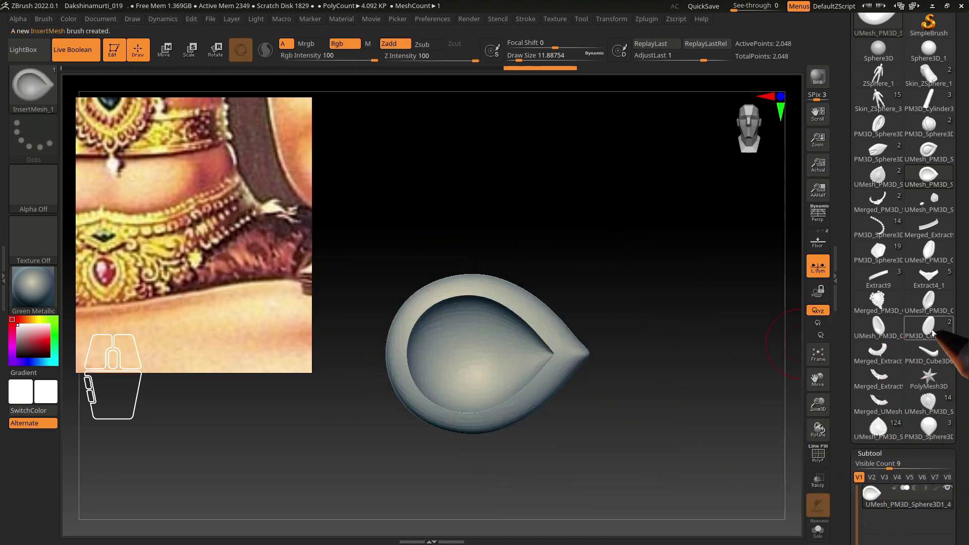
left_click(929, 276)
key("f")
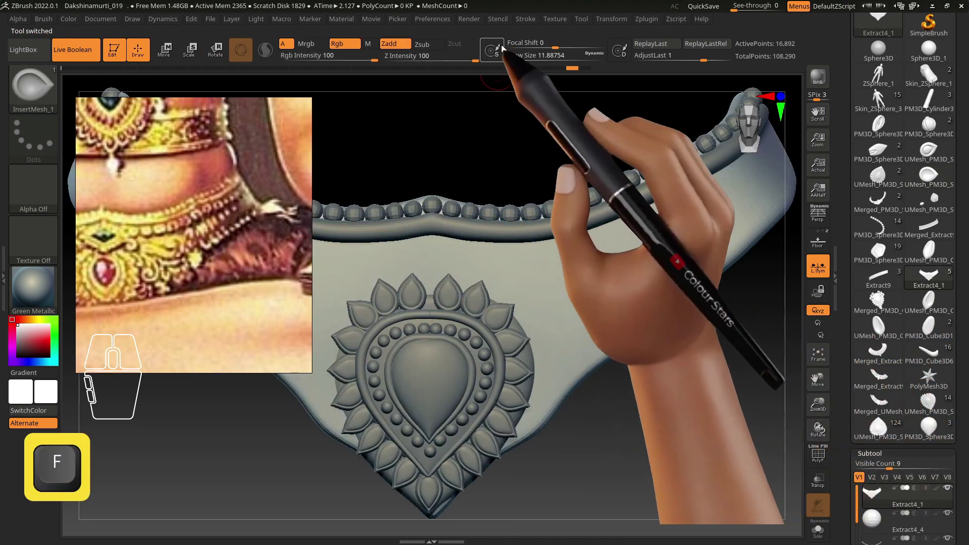
Enable curve mode for the teardrop InsertMesh brush and set the draw size to about 18.4
left_click(526, 19)
left_click(557, 241)
right_click_drag(438, 251, 453, 264, "alt")
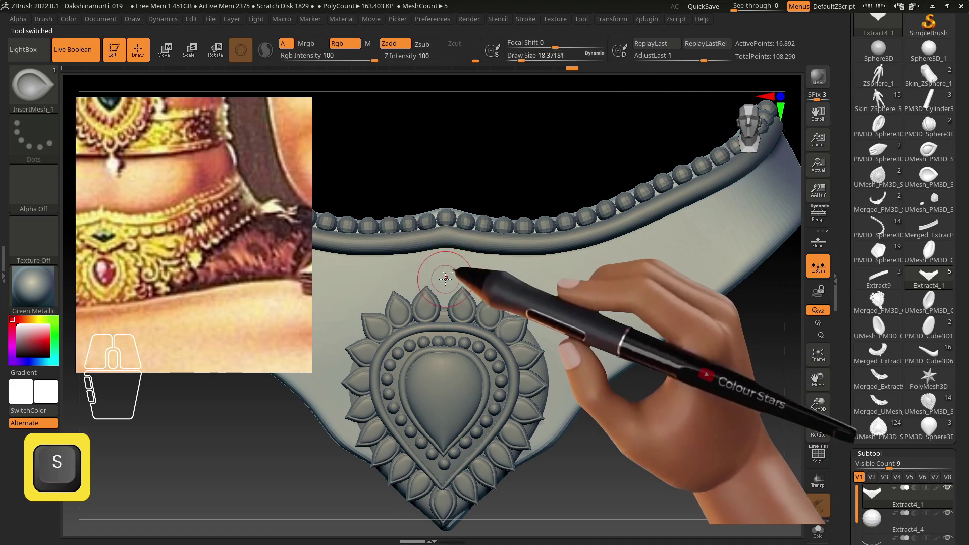
mouse_move(474, 269)
left_mouse_down()
mouse_move(597, 266)
mouse_move(697, 221)
left_mouse_up()
right_click_drag(701, 219, 616, 275, "alt")
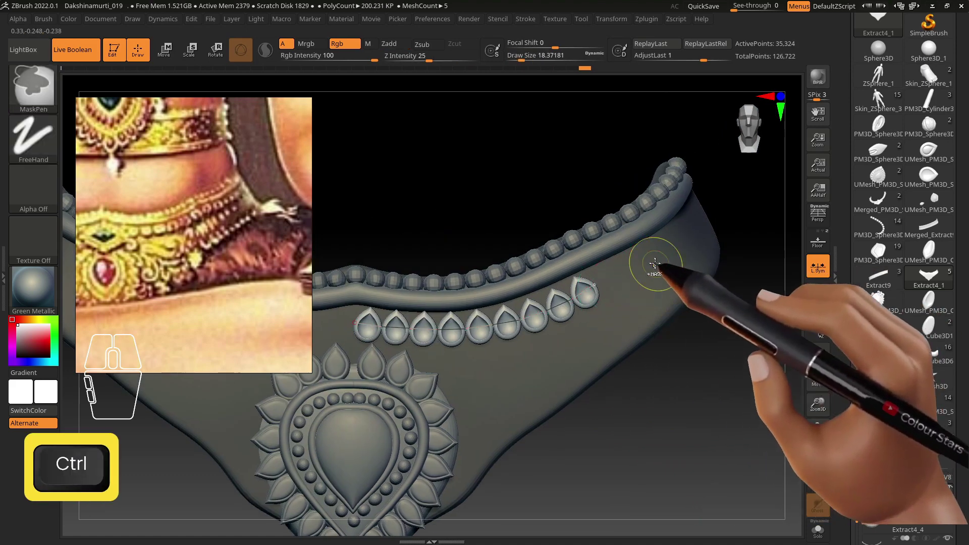
key("ctrl+z")
right_click_drag(755, 201, 728, 198)
mouse_move(728, 198)
left_mouse_down()
mouse_move(646, 263)
mouse_move(543, 305)
mouse_move(357, 325)
left_mouse_up()
right_click_drag(365, 325, 480, 344)
key("ctrl+z")
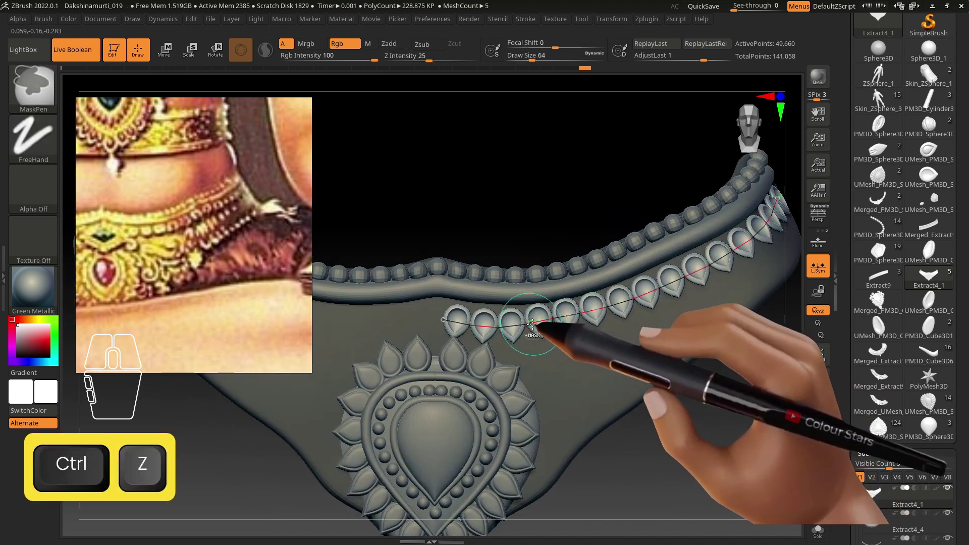
Draw a row of downward-pointing teardrops below the tube from the belt's outer end to its centre, with draw size about 24.6
mouse_move(538, 331)
right_mouse_down("alt")
mouse_move(605, 349)
mouse_move(624, 344)
right_mouse_up("alt")
key("s")
left_click_drag(652, 294, 647, 297)
left_click_drag(577, 336, 452, 353)
left_click_drag(532, 60, 526, 61)
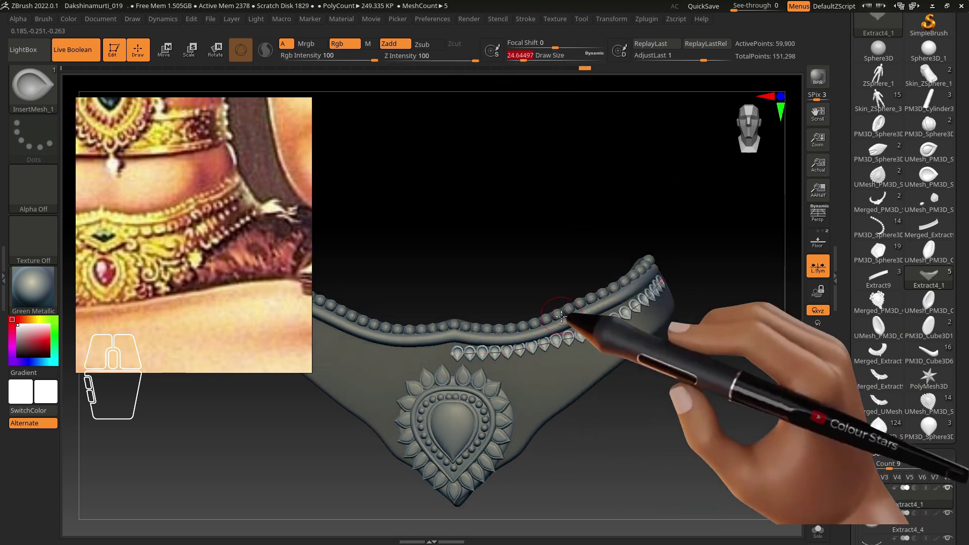
right_click_drag(574, 332, 627, 333, "shift")
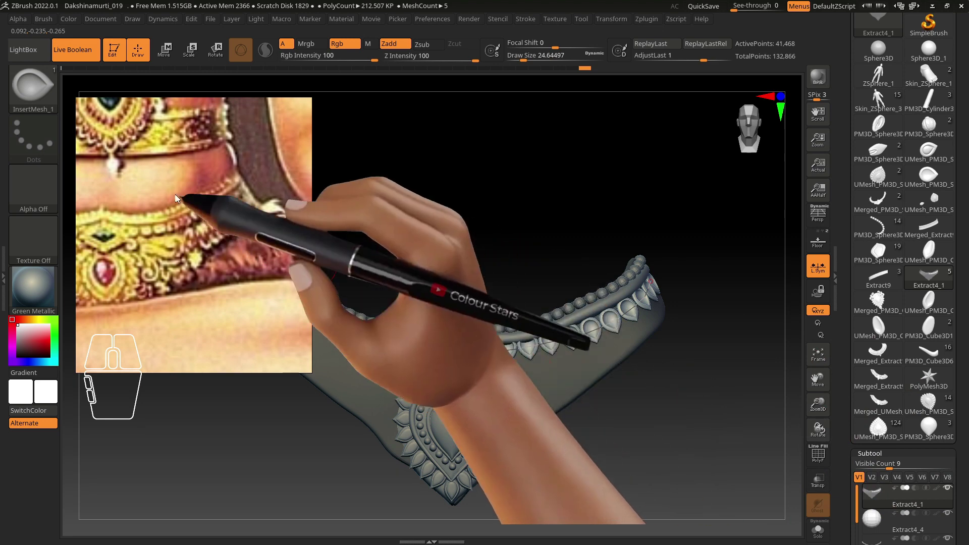
right_click_drag(518, 390, 479, 378)
right_click_drag(216, 248, 248, 199, "alt")
right_click_drag(581, 348, 560, 347)
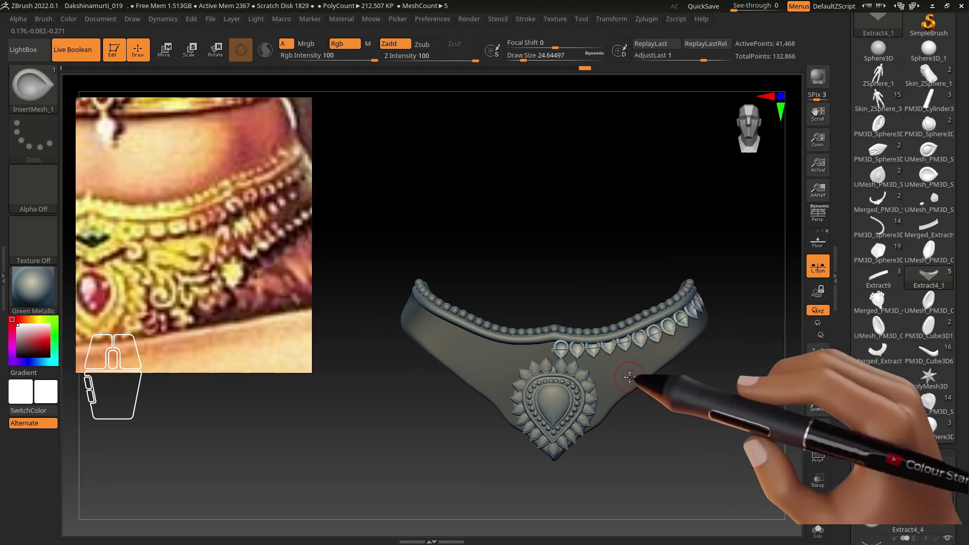
Split the unmasked teardrop row off the belt into its own subtool
left_click_drag(949, 444, 890, 406)
left_click_drag(962, 464, 959, 300)
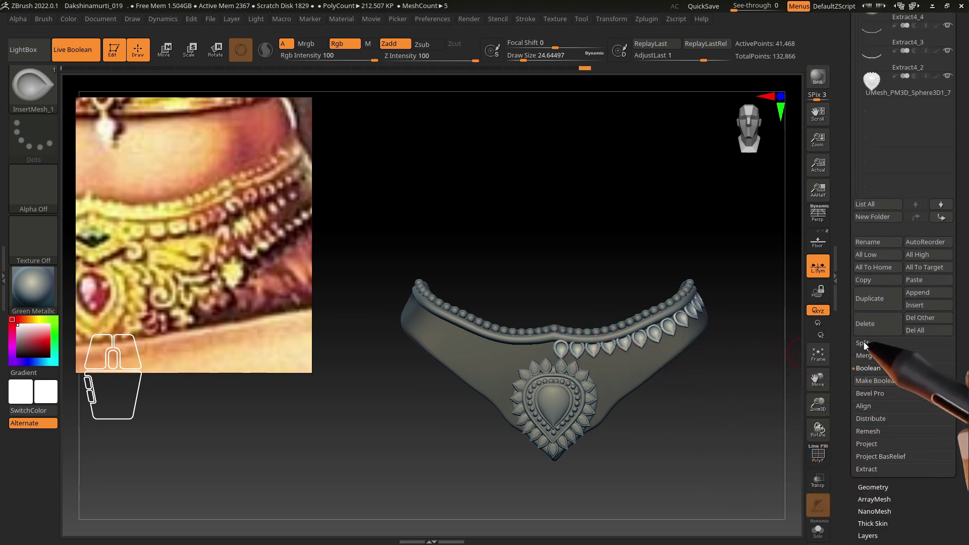
left_click(883, 394)
right_click_drag(642, 371, 588, 378, "alt")
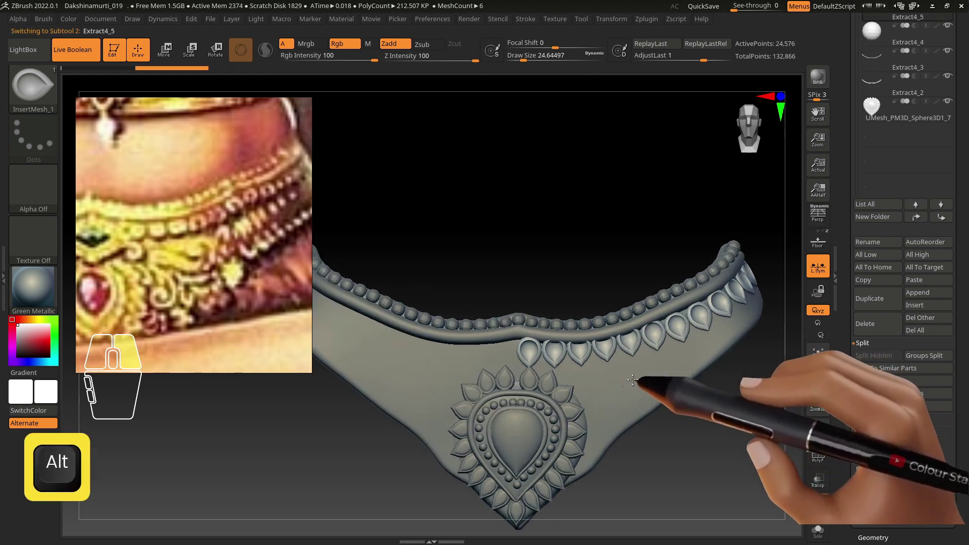
Reshape the teardrop row along the underside of the tube using the Move brush at a draw size of about 113
key("b")
key("m")
key("v")
key("s")
mouse_move(576, 363)
left_mouse_down()
mouse_move(599, 363)
mouse_move(568, 356)
mouse_move(608, 352)
left_mouse_up()
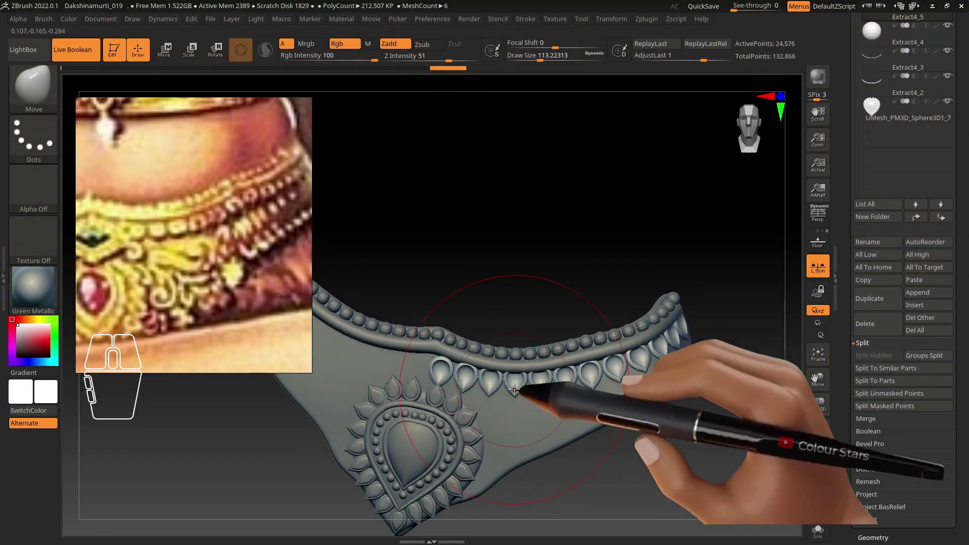
Nudge the centre teardrop and its neighbours into place beneath the tube with a Move brush draw size of about 62 to 70
key("s")
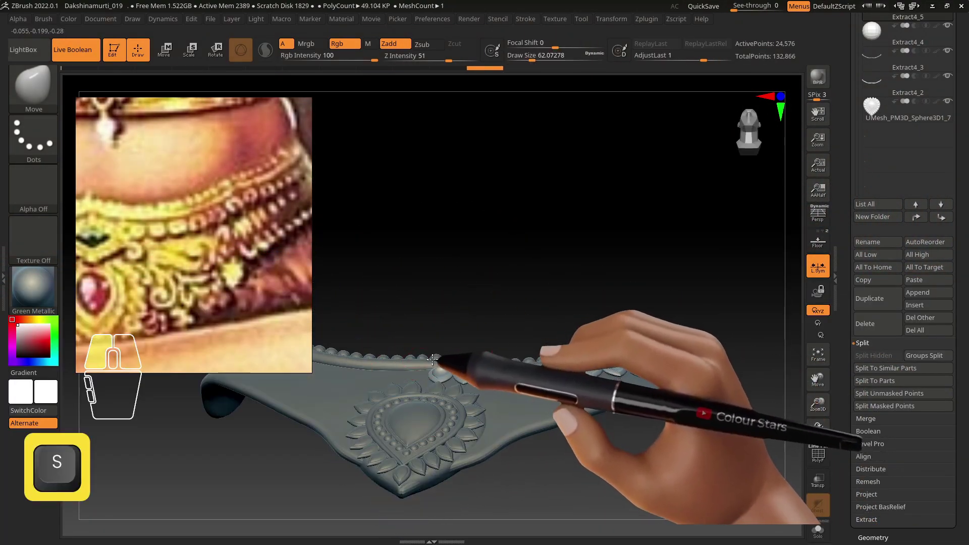
right_click_drag(440, 373, 451, 410, "shift")
key("s")
left_click_drag(442, 378, 439, 379)
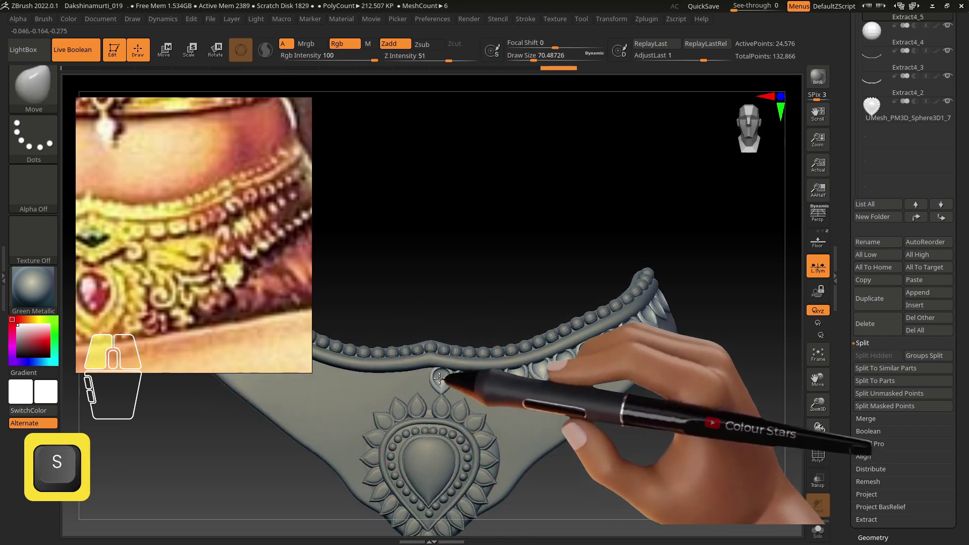
right_click_drag(440, 378, 454, 389)
key("s")
left_click_drag(455, 389, 452, 384)
mouse_move(453, 383)
right_mouse_down()
mouse_move(449, 398)
mouse_move(413, 341)
mouse_move(387, 382)
right_mouse_up()
key("s")
left_click_drag(387, 382, 392, 373)
mouse_move(564, 403)
right_mouse_down()
mouse_move(569, 432)
mouse_move(608, 357)
mouse_move(588, 385)
mouse_move(558, 373)
right_mouse_up()
Select the Extract4_3 bead string and adjust its outer end with the Move brush at a draw size of about 82.6
left_click(570, 334, "alt")
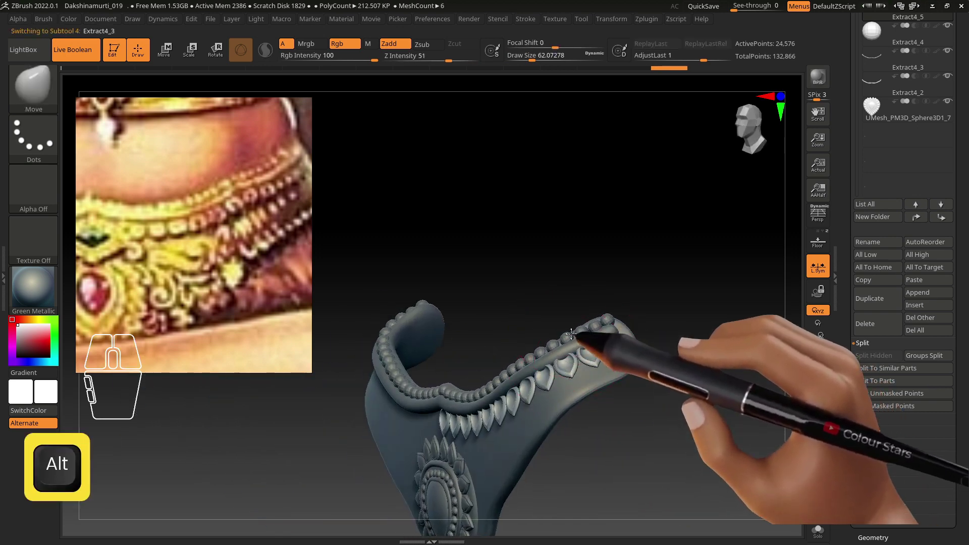
right_click_drag(571, 334, 557, 338)
key("s")
left_click_drag(557, 338, 605, 330)
right_click_drag(605, 330, 613, 348, "shift")
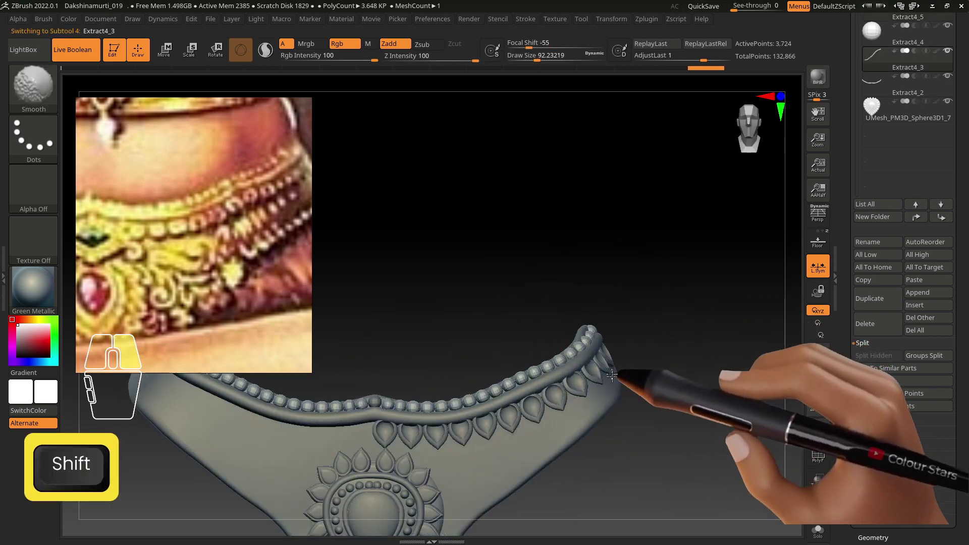
key("s")
left_click_drag(594, 346, 600, 346)
right_click_drag(600, 346, 596, 363)
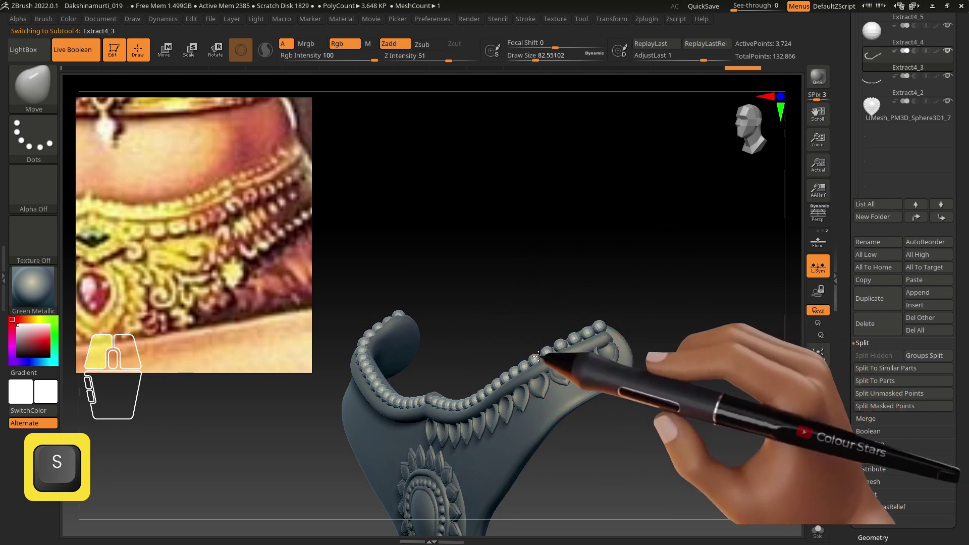
mouse_move(537, 355)
right_mouse_down("shift")
mouse_move(627, 378)
mouse_move(567, 368)
mouse_move(537, 377)
mouse_move(610, 353)
right_mouse_up("shift")
Select the Extract4_5 teardrop row and bring up the Move gizmo for it
key("b")
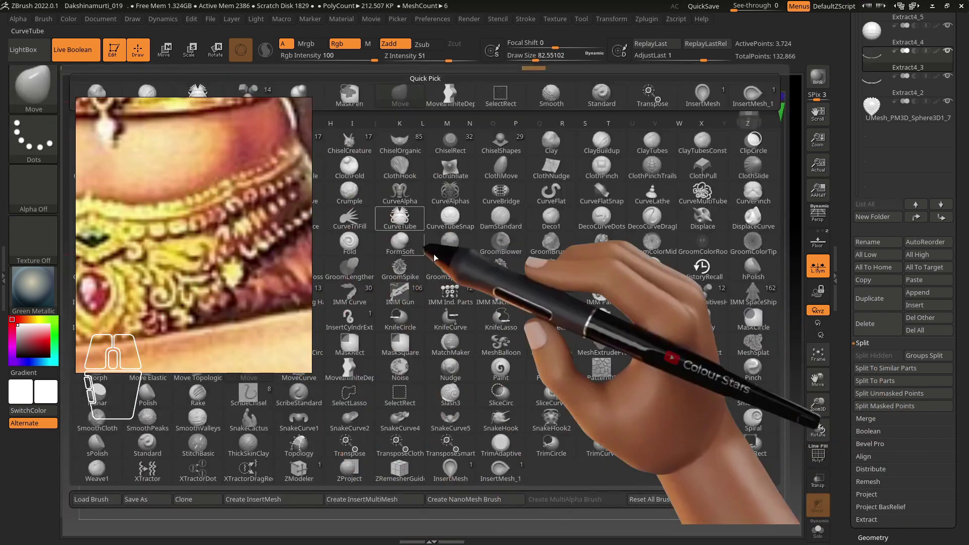
left_click_drag(962, 179, 961, 309)
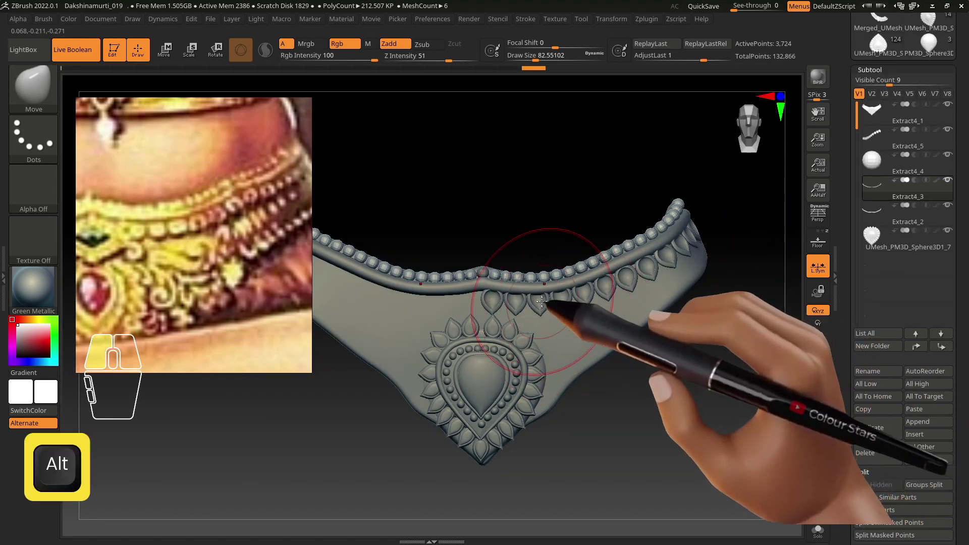
left_click(542, 302, "alt")
right_click_drag(542, 301, 552, 255, "alt")
key("w")
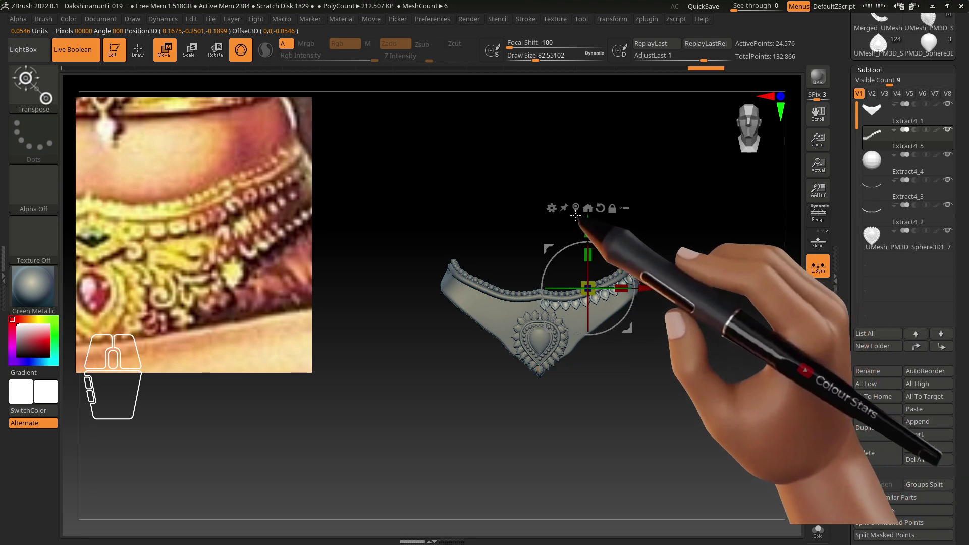
left_click_drag(606, 255, 585, 259, "alt")
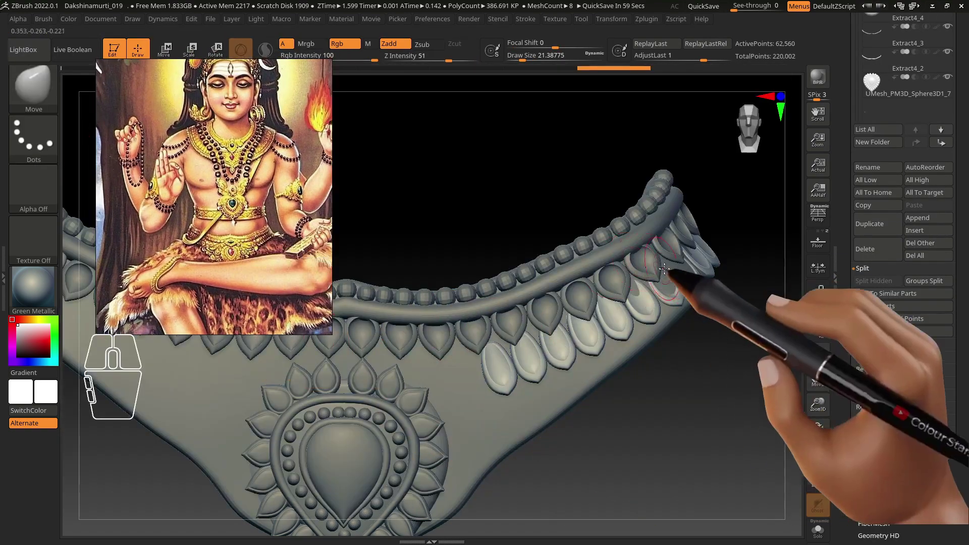
Nudge the outer elongated petals of the lower row into place under the teardrops with the Move brush
key("s")
right_click_drag(672, 261, 670, 266)
left_click_drag(670, 265, 674, 275)
right_click_drag(666, 278, 579, 327)
Lengthen and shift the inner petals of the lower row towards the belt's centre with a larger Move brush
key("s")
left_click_drag(547, 369, 602, 359)
right_click_drag(694, 285, 686, 281)
left_click_drag(685, 280, 681, 277)
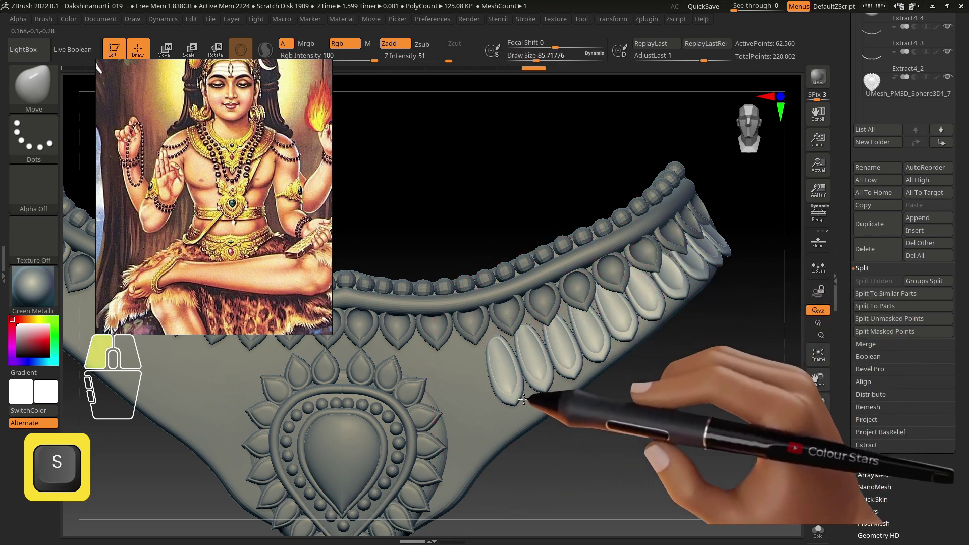
mouse_move(470, 372)
left_mouse_down()
mouse_move(502, 374)
mouse_move(464, 357)
left_mouse_up()
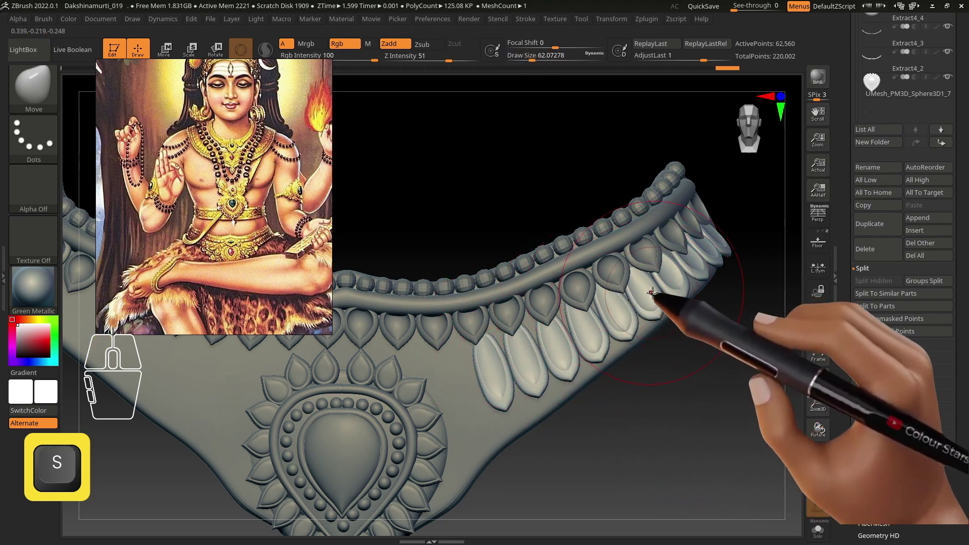
Select the Extract4_5 teardrop row and nudge its outermost teardrops into place at the belt's end
left_click(699, 223, "alt")
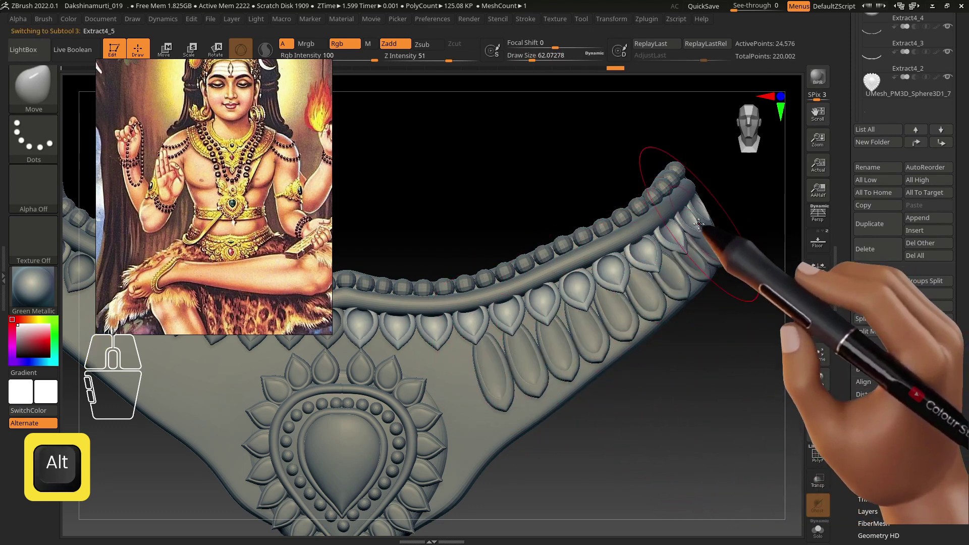
key("s")
mouse_move(722, 237)
left_mouse_down()
mouse_move(713, 237)
mouse_move(716, 223)
left_mouse_up()
right_click_drag(707, 232, 611, 284, "alt")
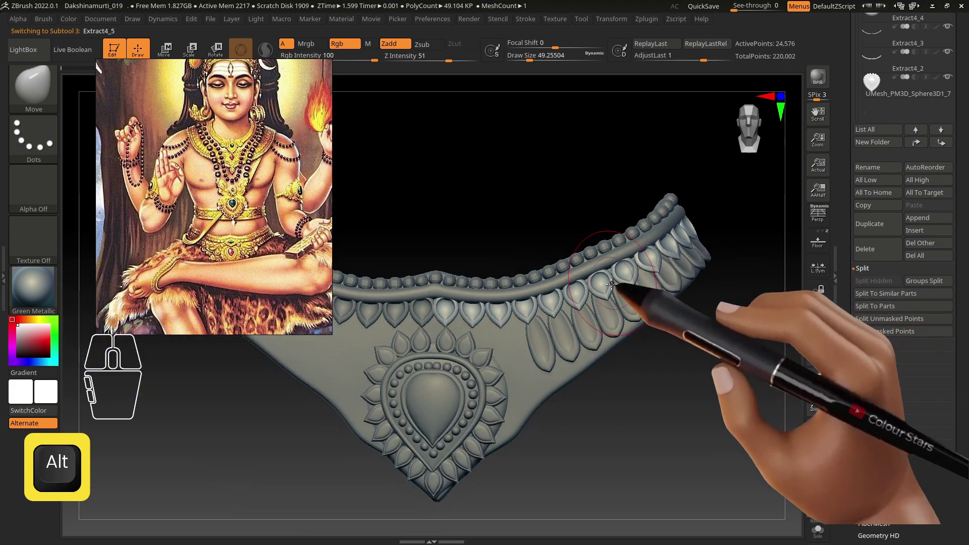
Select the Extract4_1 petal row and adjust its innermost petal beneath the teardrops with a draw size of about 54.2
left_click(566, 345, "alt")
right_click_drag(568, 348, 593, 381, "alt")
key("s")
left_click_drag(527, 327, 520, 327)
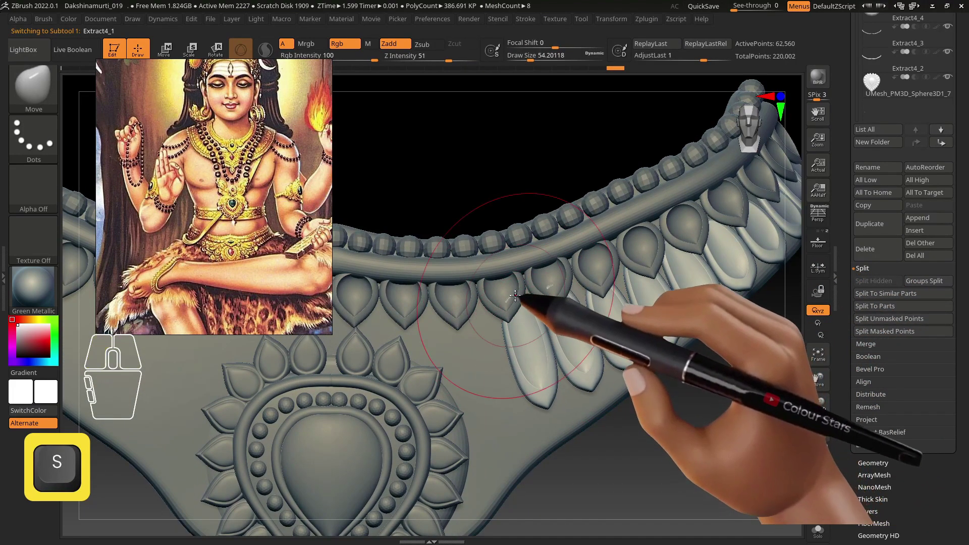
mouse_move(537, 290)
right_mouse_down()
mouse_move(525, 299)
mouse_move(616, 320)
mouse_move(598, 286)
mouse_move(580, 281)
right_mouse_up()
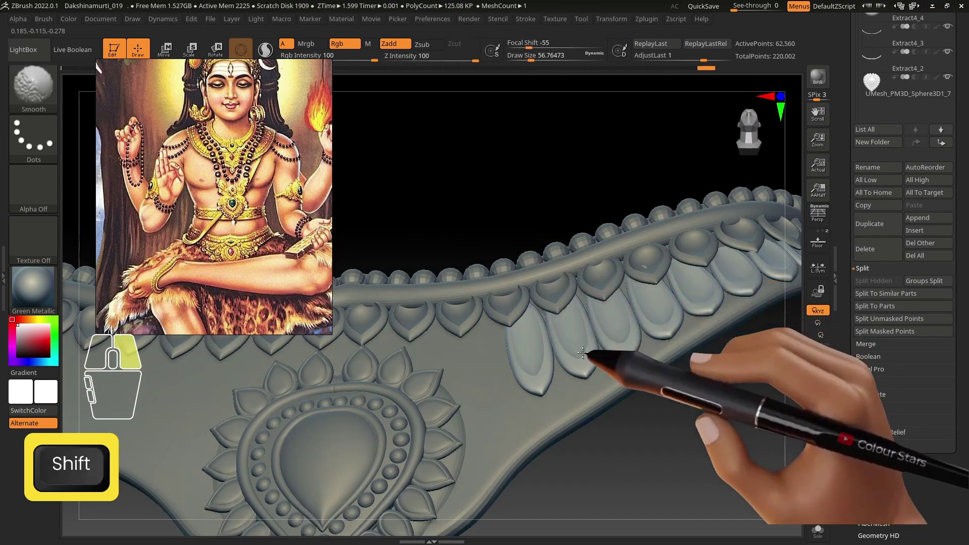
right_click_drag(588, 353, 510, 367)
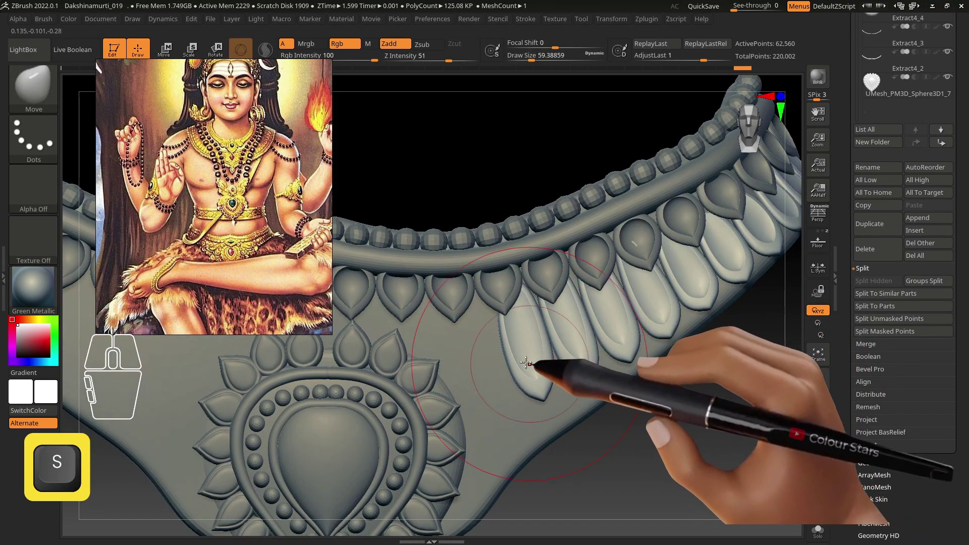
Pull the innermost petals of the lower row further towards the belt's central medallion with the Move brush
mouse_move(526, 362)
left_mouse_down()
mouse_move(643, 374)
mouse_move(627, 383)
mouse_move(616, 350)
mouse_move(445, 353)
mouse_move(464, 350)
left_mouse_up()
key("s")
key("shift")
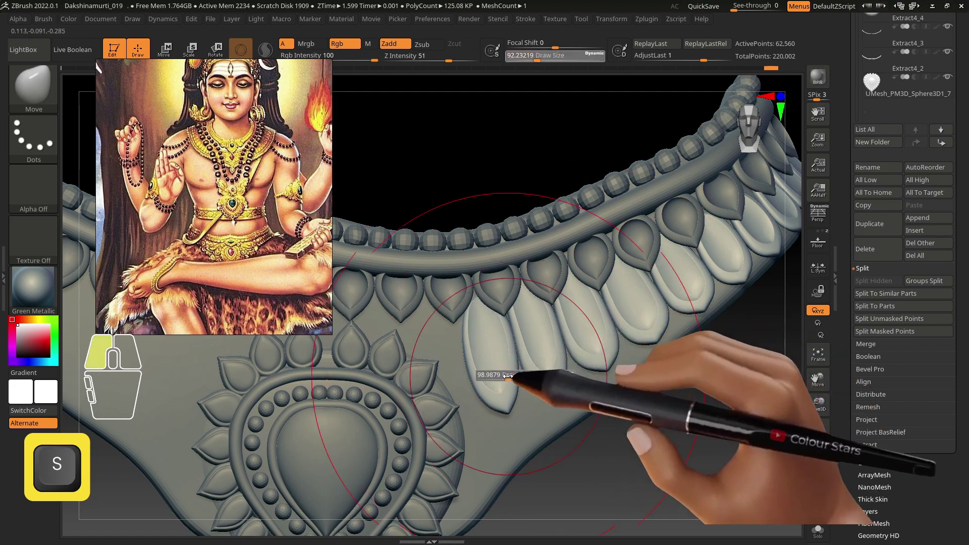
Reposition the inner petals lower on the belt and reshape their rounded upper ends with the Move brush
key("s")
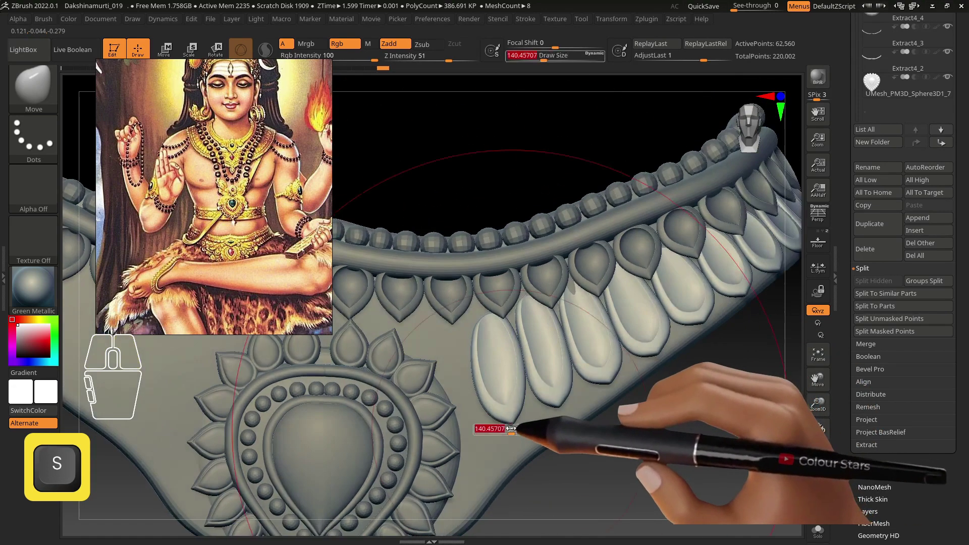
left_click_drag(510, 413, 521, 414)
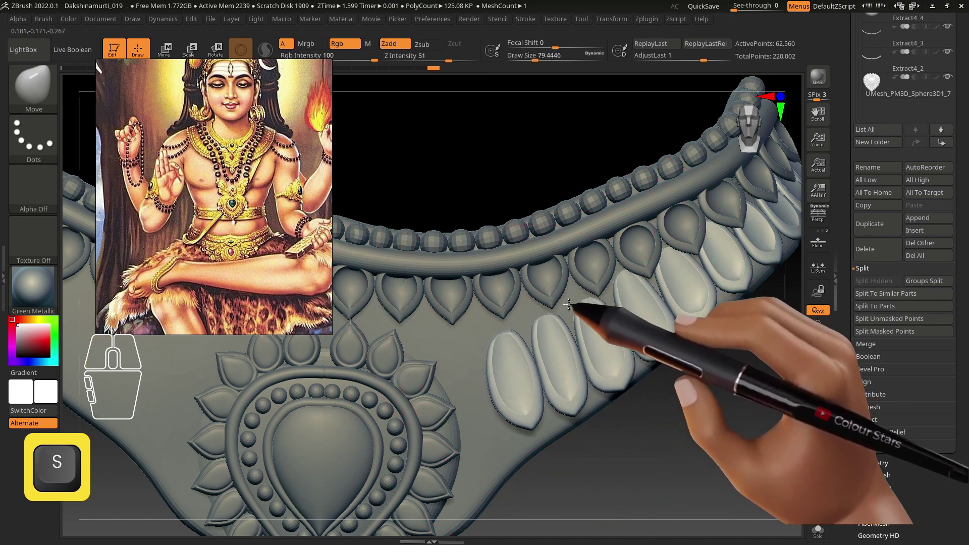
mouse_move(568, 303)
left_mouse_down()
mouse_move(591, 297)
mouse_move(513, 339)
left_mouse_up()
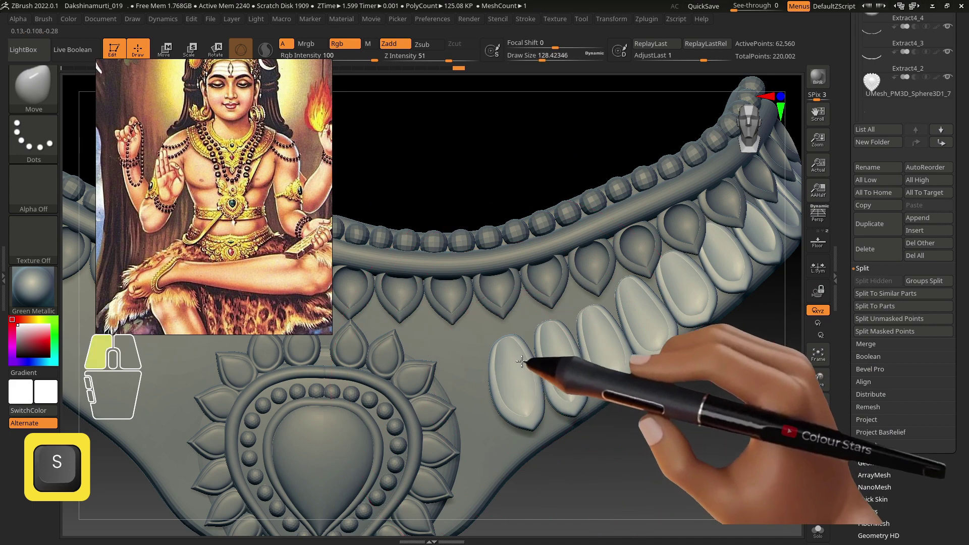
mouse_move(639, 323)
left_mouse_down()
mouse_move(618, 321)
mouse_move(597, 299)
left_mouse_up()
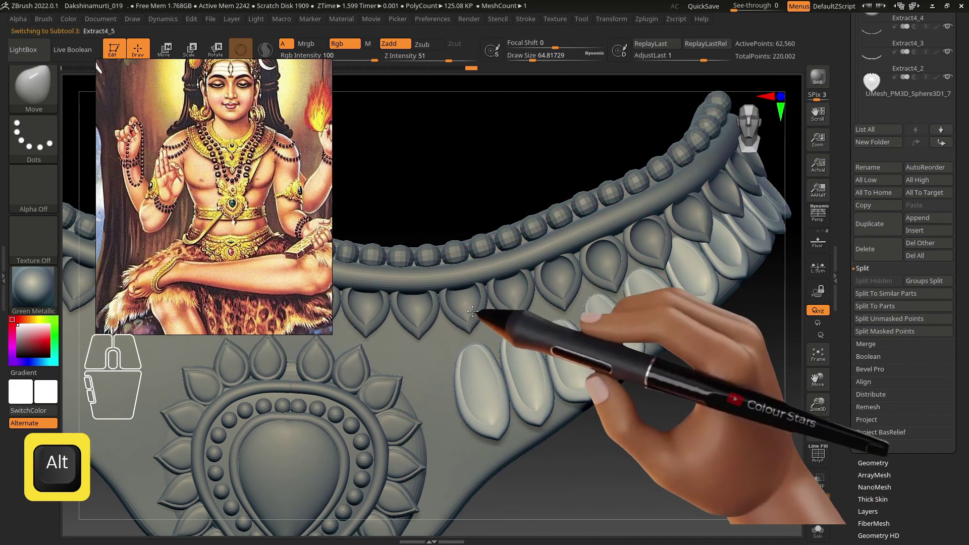
Select the Extract4_5 teardrop row and adjust the teardrops beside the medallion with the Move brush
key("s")
left_click_drag(472, 311, 472, 339)
right_click_drag(416, 339, 487, 324, "alt")
key("s")
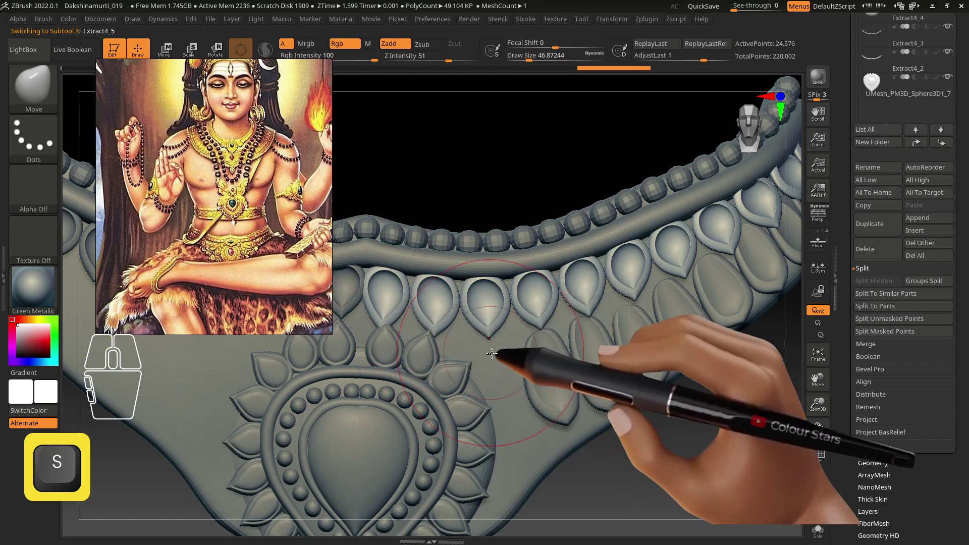
Select the Extract4_1 petal row and pull the petals' upper ends up beneath the teardrops, using draw sizes of about 59 to 68
left_click(544, 389, "alt")
left_click_drag(566, 423, 556, 420)
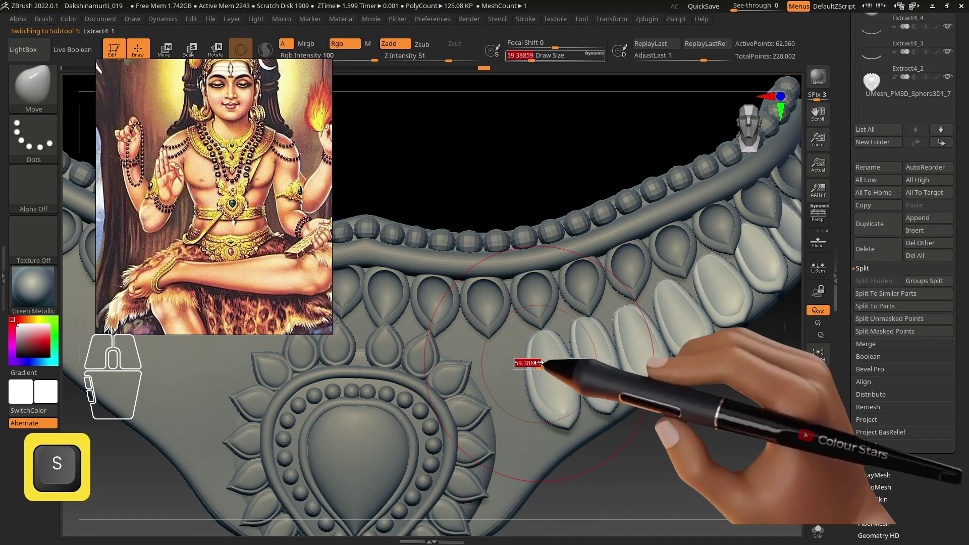
left_click_drag(558, 339, 561, 331)
mouse_move(578, 324)
right_mouse_down()
mouse_move(620, 337)
mouse_move(642, 323)
right_mouse_up()
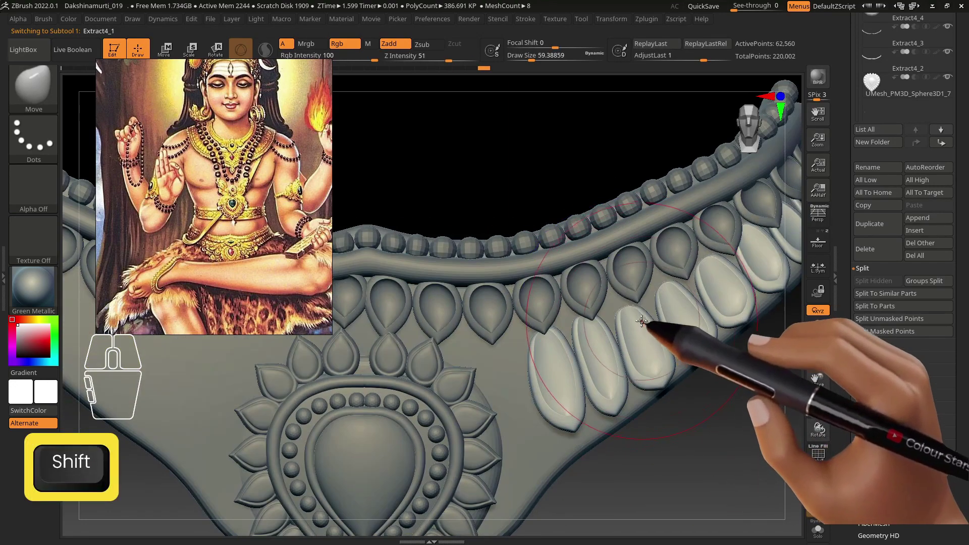
key("s")
left_click_drag(633, 298, 634, 291)
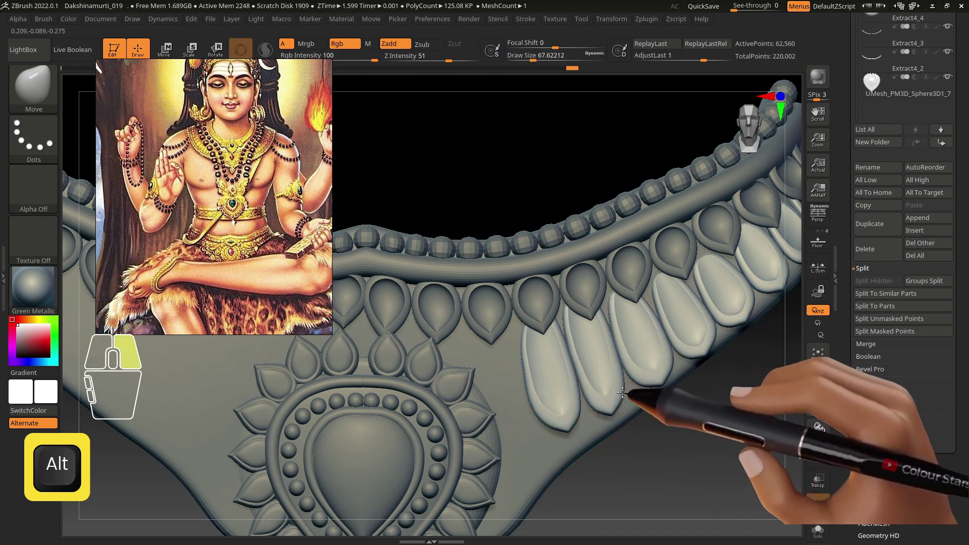
Refine the spacing and outlines of the middle and outer elongated petals with the Move brush at draw sizes from about 23 to 70
left_click_drag(638, 394, 575, 386, "alt")
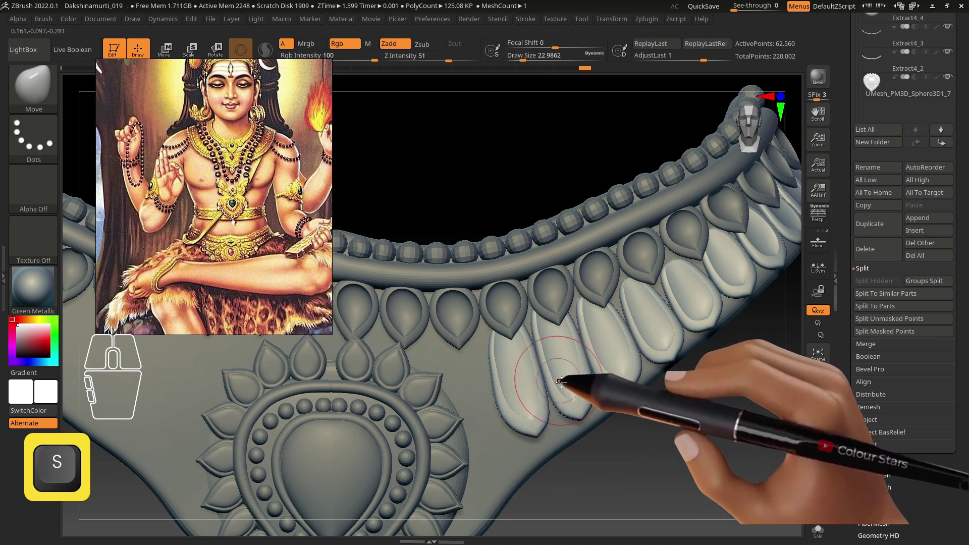
left_click_drag(608, 386, 612, 387)
left_click_drag(612, 367, 612, 428, "alt")
key("s")
left_click_drag(621, 340, 632, 340)
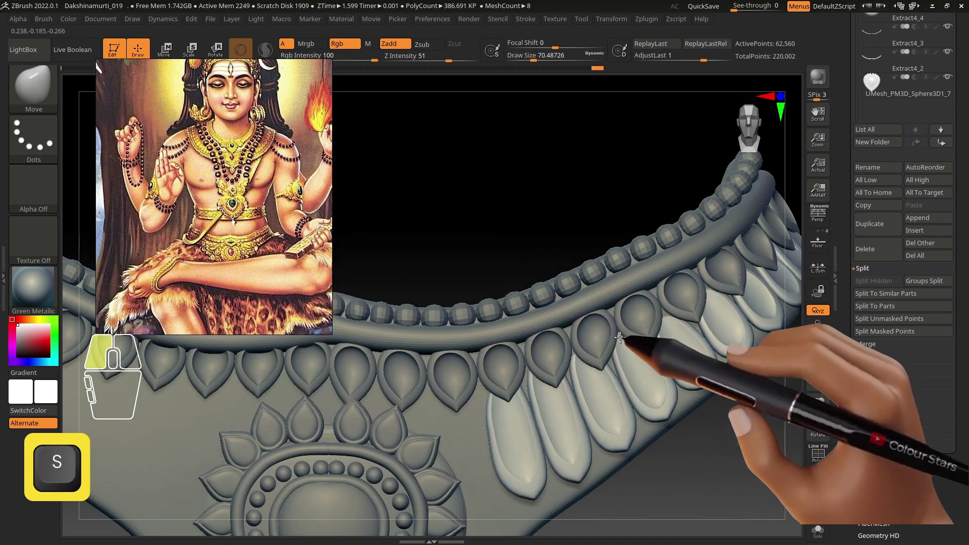
left_click_drag(699, 326, 616, 374, "alt")
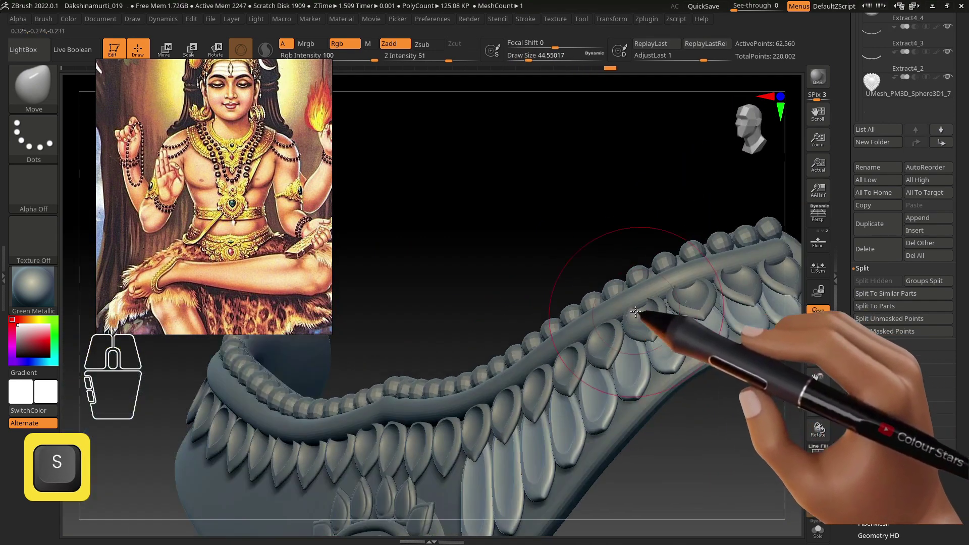
mouse_move(616, 335)
left_mouse_down("shift")
mouse_move(745, 433)
mouse_move(519, 439)
left_mouse_up("shift")
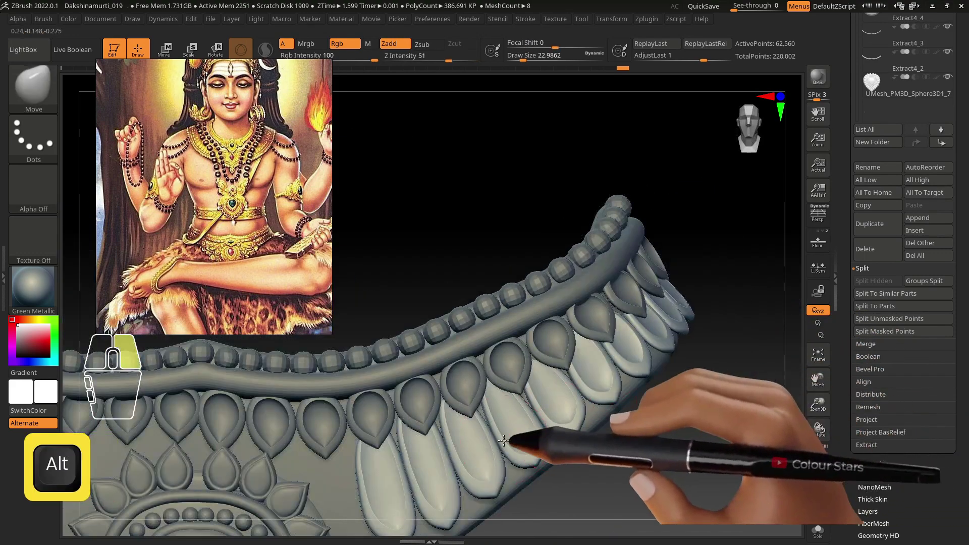
Select the Extract4_7 belt base and reshape its side below the petals with a Move brush draw size of about 136
key("s")
left_click(502, 438, "alt")
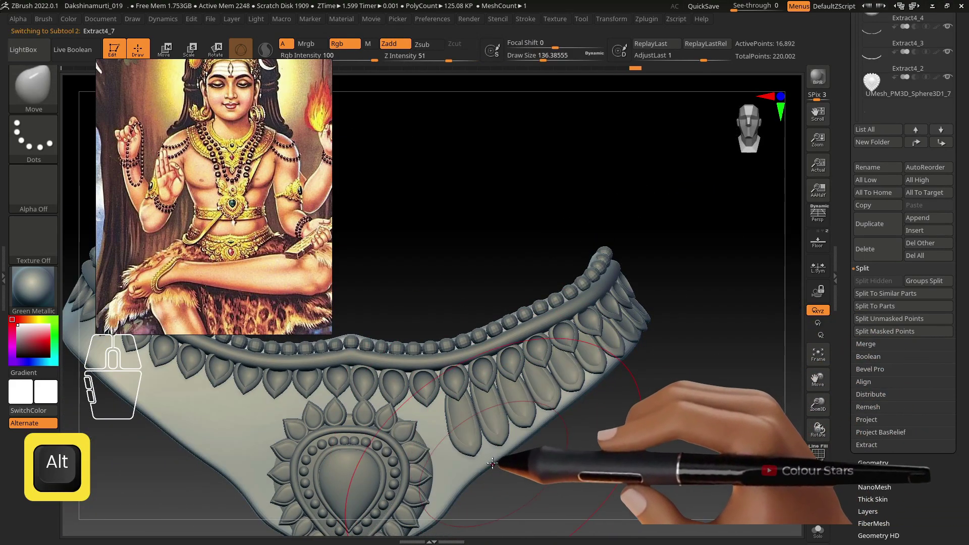
key("s")
left_click_drag(591, 376, 631, 386)
Select the Extract4_1 petal row and adjust the elongated petals again with a draw size of about 79.4
left_click(558, 401, "alt")
key("s")
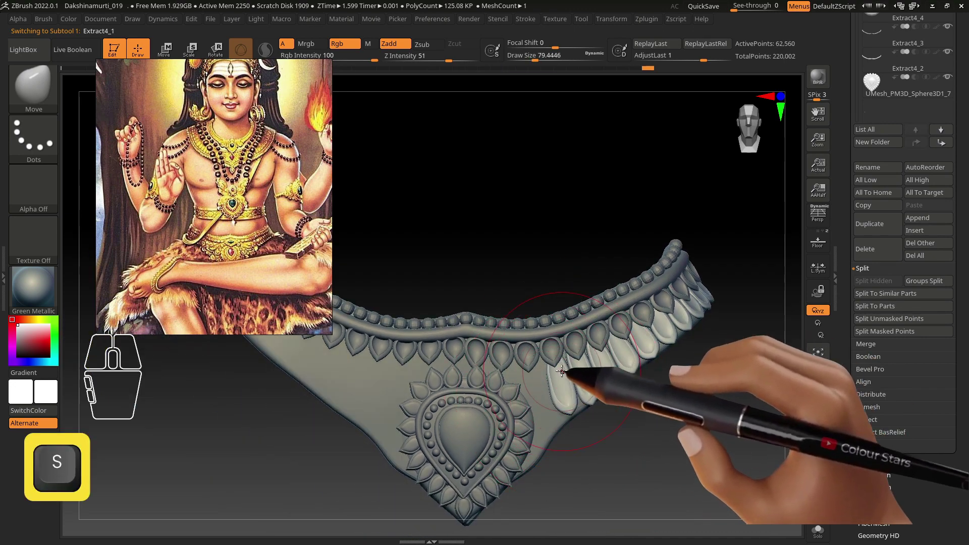
left_click_drag(561, 371, 596, 341)
left_click_drag(630, 379, 540, 346)
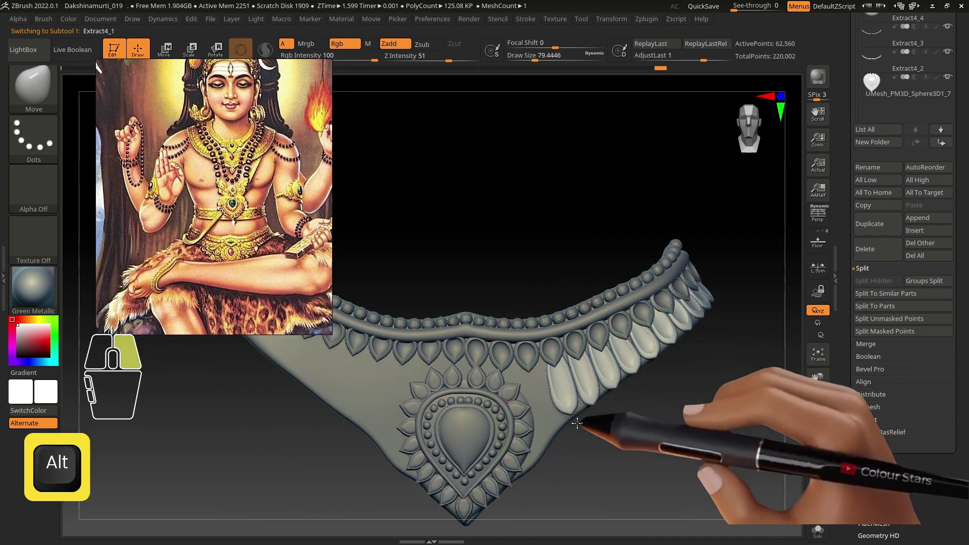
Refine the outlines of the elongated Extract4_1 petals nearest the heart ornament, using a Move brush draw size of about 30
right_click_drag(540, 346, 576, 425, "alt")
key("s")
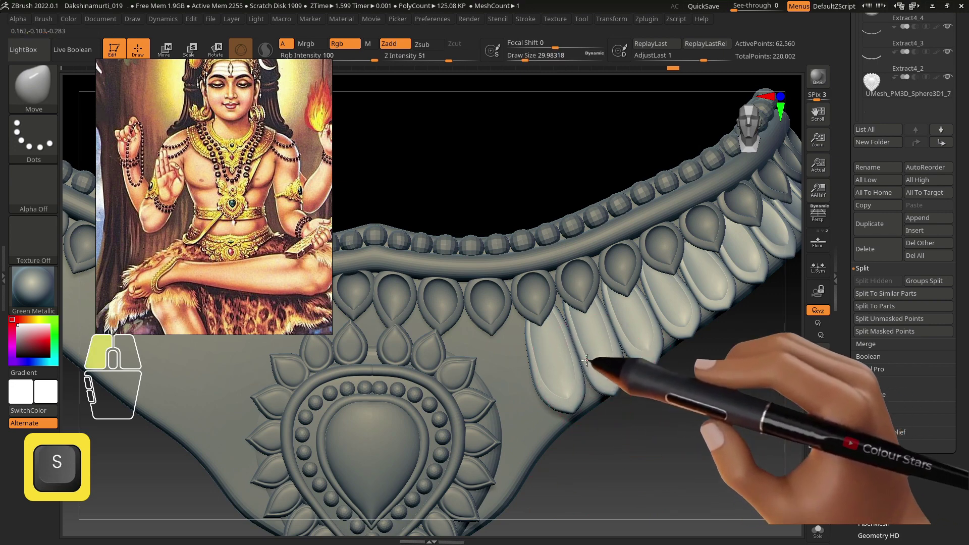
mouse_move(613, 361)
right_mouse_down("alt")
mouse_move(642, 340)
mouse_move(644, 350)
mouse_move(616, 374)
mouse_move(583, 353)
mouse_move(621, 404)
mouse_move(580, 368)
mouse_move(559, 377)
right_mouse_up("alt")
key("s")
Select the Extract4_5 teardrop row and adjust its teardrops above the elongated petals with a draw size of about 42.3
left_click(546, 368, "alt")
key("s")
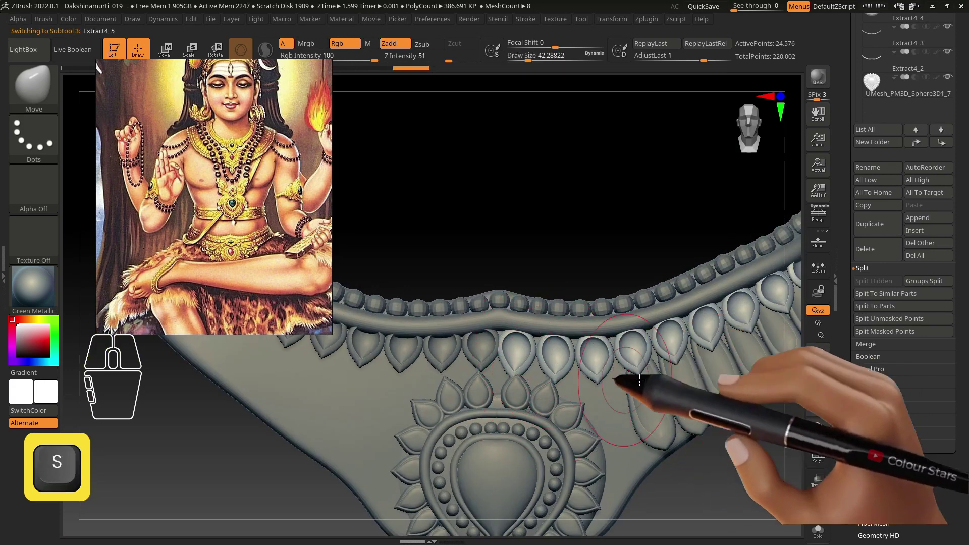
right_click_drag(639, 380, 747, 328, "alt")
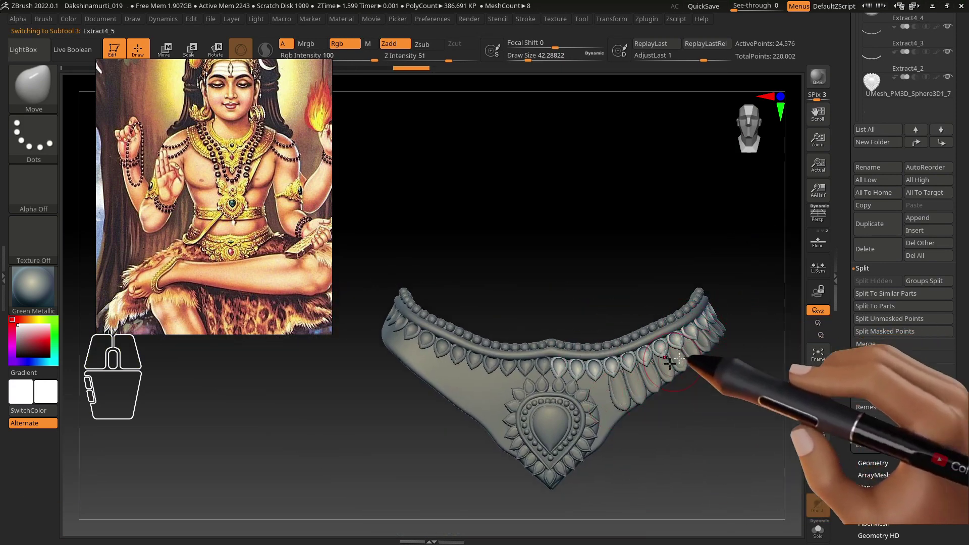
Duplicate the Extract4_1 petal row, mirror the copy to the opposite side of the belt, and centre the gizmo on it
left_click(651, 389, "alt")
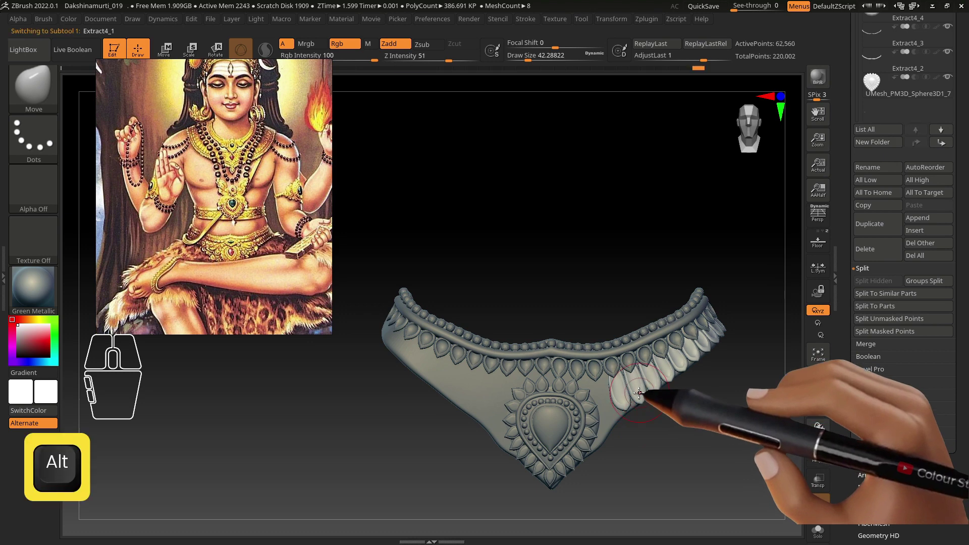
key("w")
key("ctrl+shift+d")
left_click_drag(918, 512, 916, 268)
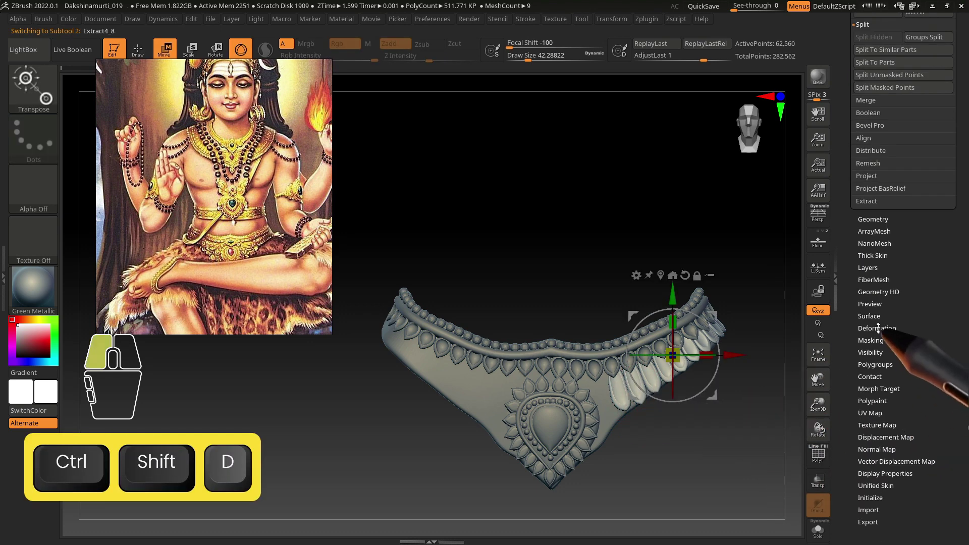
left_click(877, 327)
left_click(877, 105)
left_click(661, 276)
Move the mirrored petal row sideways along X to line up with the teardrops on its side of the belt
right_click_drag(525, 320, 469, 335)
left_click_drag(505, 357, 471, 359)
right_click_drag(479, 362, 522, 370, "shift")
left_click_drag(522, 370, 486, 369)
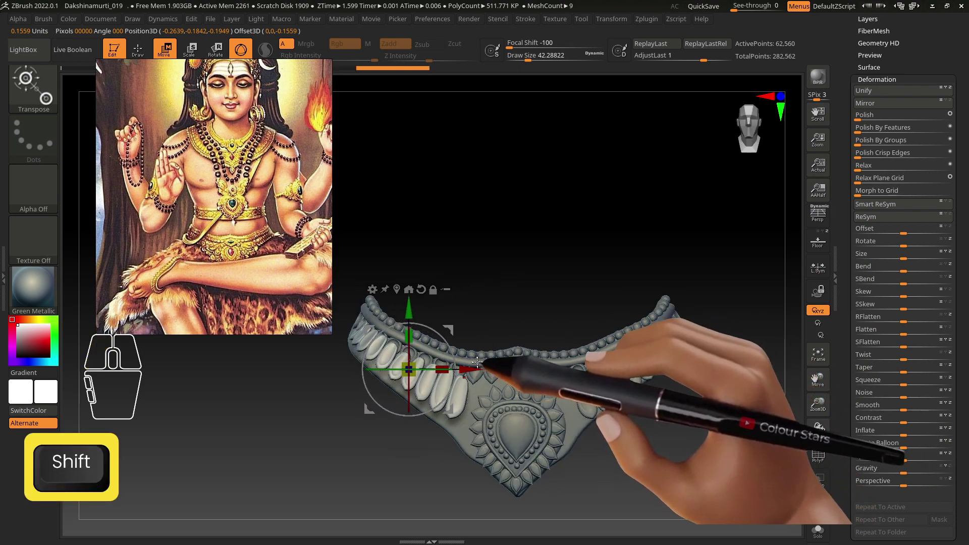
right_click_drag(487, 368, 467, 305)
left_click_drag(454, 460, 457, 474)
right_click_drag(471, 480, 497, 519)
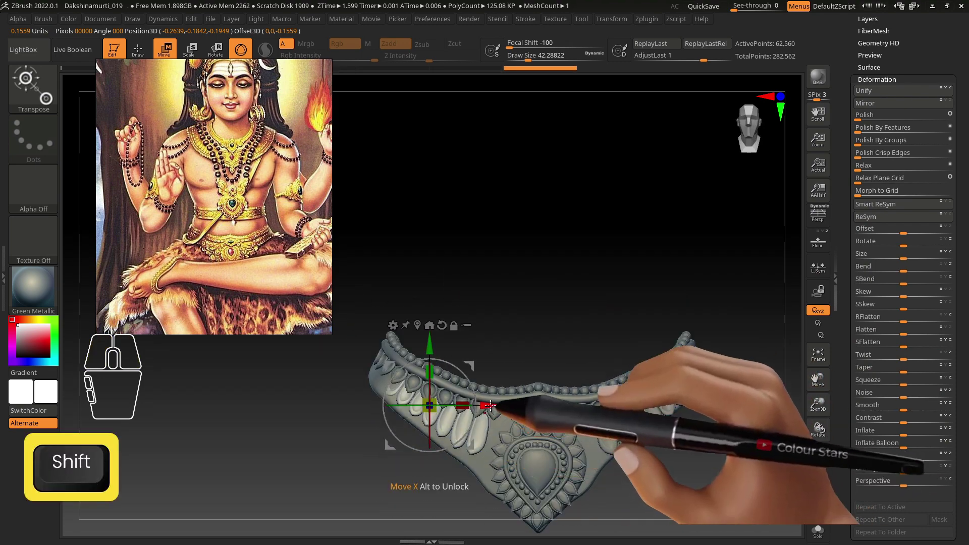
left_click_drag(482, 406, 475, 405)
Shift the mirrored petal row in depth to seat it on the curved belt surface, and fine-tune its sideways position
right_click_drag(471, 405, 448, 398)
right_click_drag(429, 527, 447, 442, "alt")
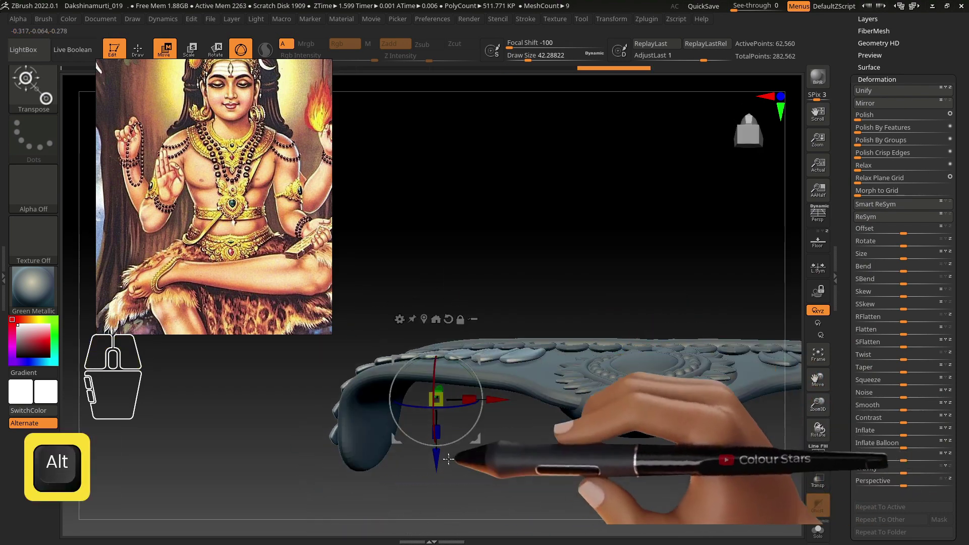
left_click_drag(438, 449, 440, 462)
right_click_drag(442, 464, 456, 522)
right_click_drag(458, 406, 494, 404)
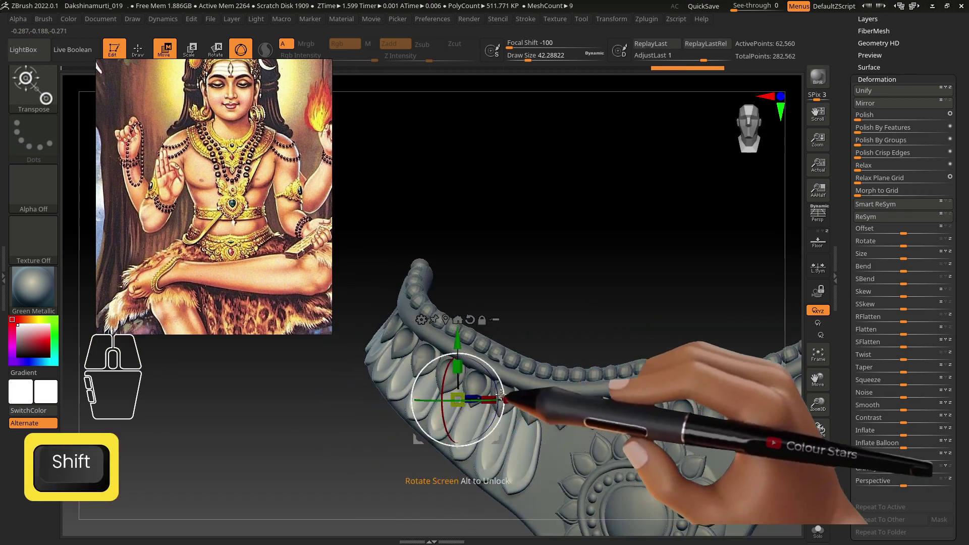
left_click_drag(512, 403, 510, 403)
right_click_drag(512, 403, 534, 372)
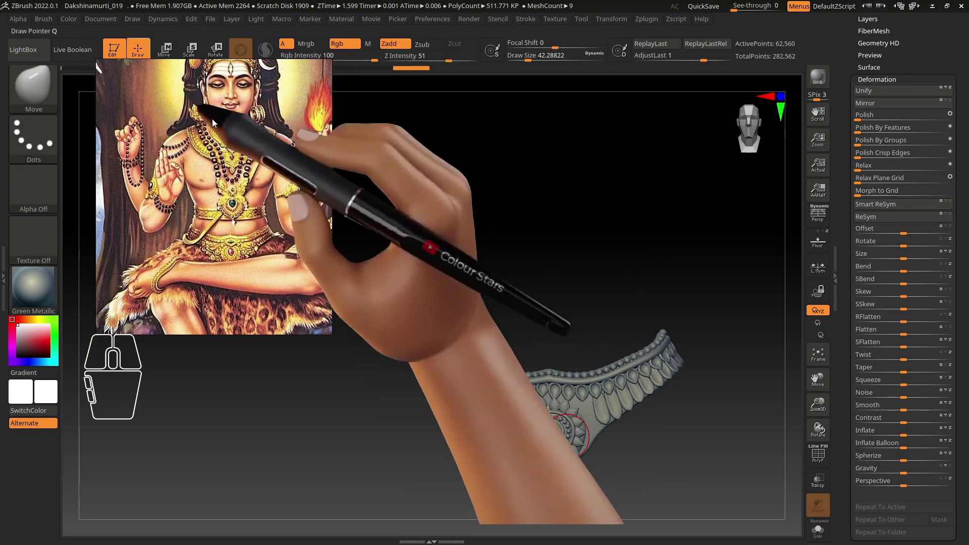
Draw three curls beside the heart ornament on the Extract4_7 belt base with the CurveTube brush at a draw size of about 8.7
left_click(137, 48)
right_click_drag(589, 407, 479, 389, "alt")
mouse_move(554, 327)
right_mouse_down("alt")
mouse_move(546, 328)
mouse_move(574, 343)
right_mouse_up("alt")
left_click(530, 347, "alt")
left_click(34, 90)
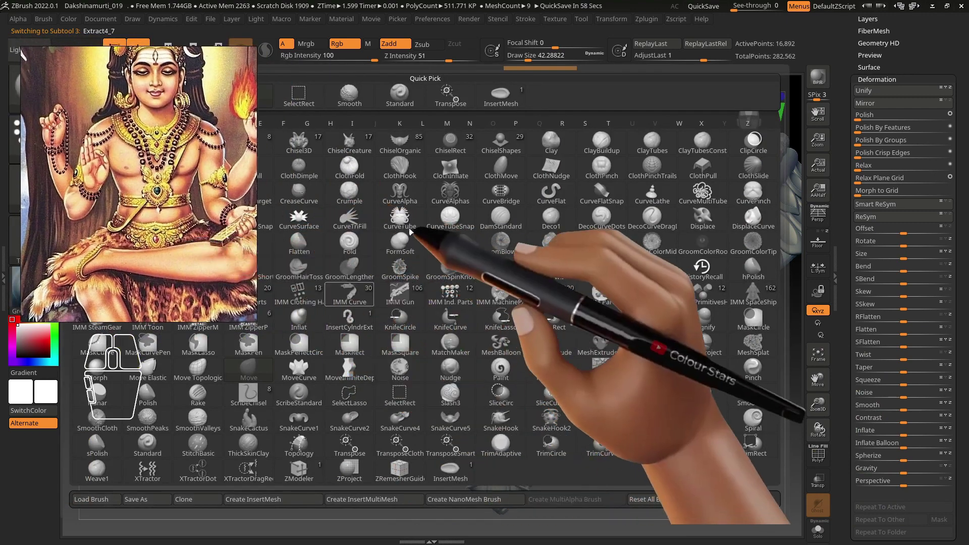
left_click(404, 223)
key("s")
right_click_drag(566, 314, 548, 282, "alt")
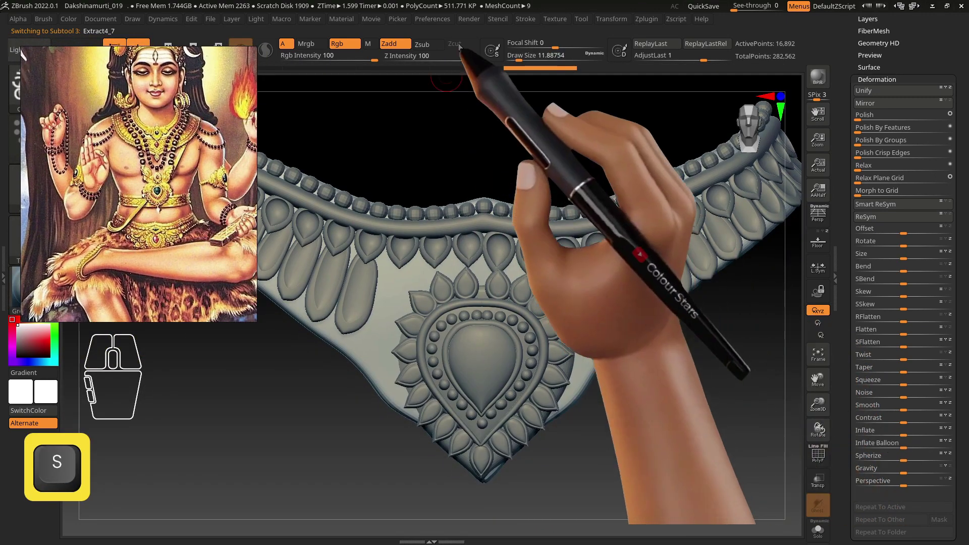
left_click(518, 58)
key("s")
mouse_move(544, 287)
left_mouse_down()
mouse_move(536, 284)
mouse_move(578, 293)
left_mouse_up()
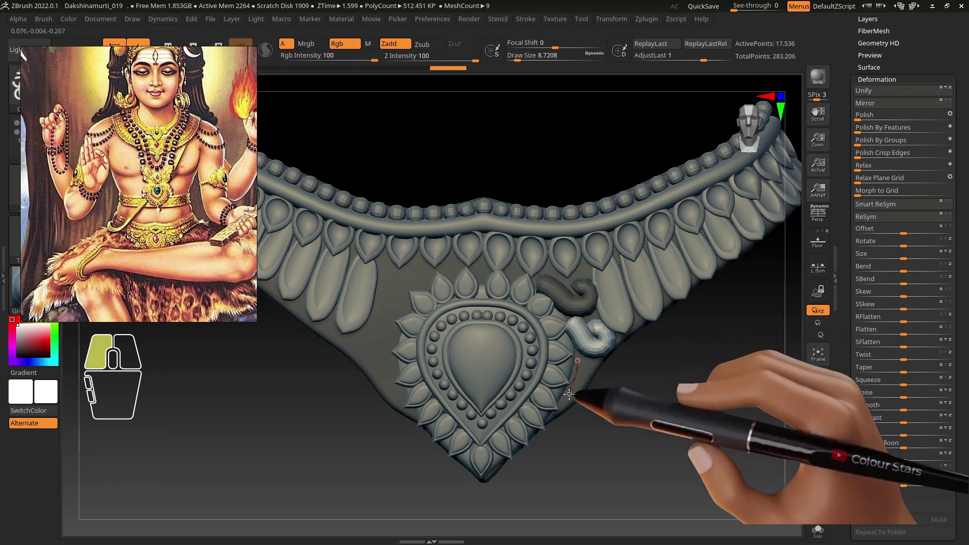
right_click_drag(621, 352, 567, 324, "alt")
Split the belt base and its curls into similar parts, and select the Extract4_7 curls with the Move brush
key("ctrl")
left_click_drag(951, 103, 917, 393)
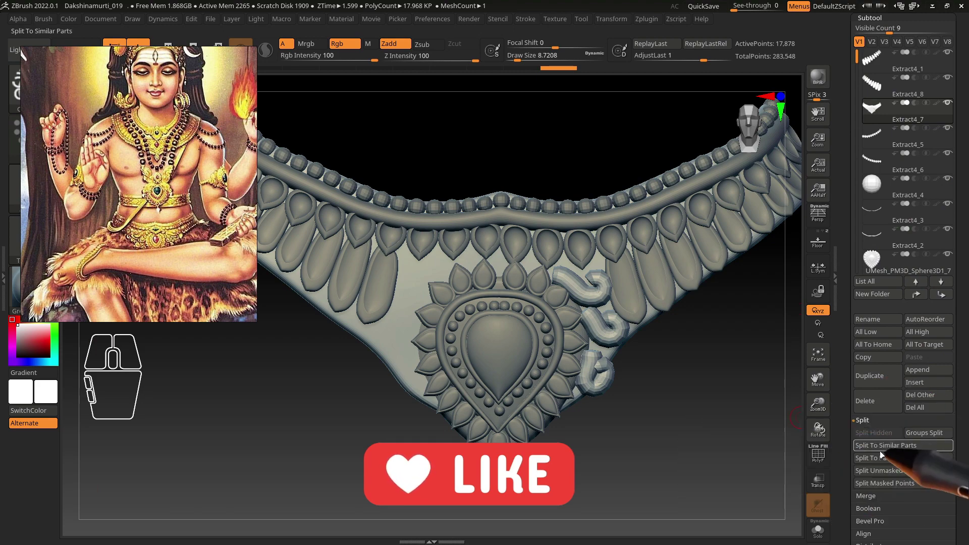
left_click(777, 470)
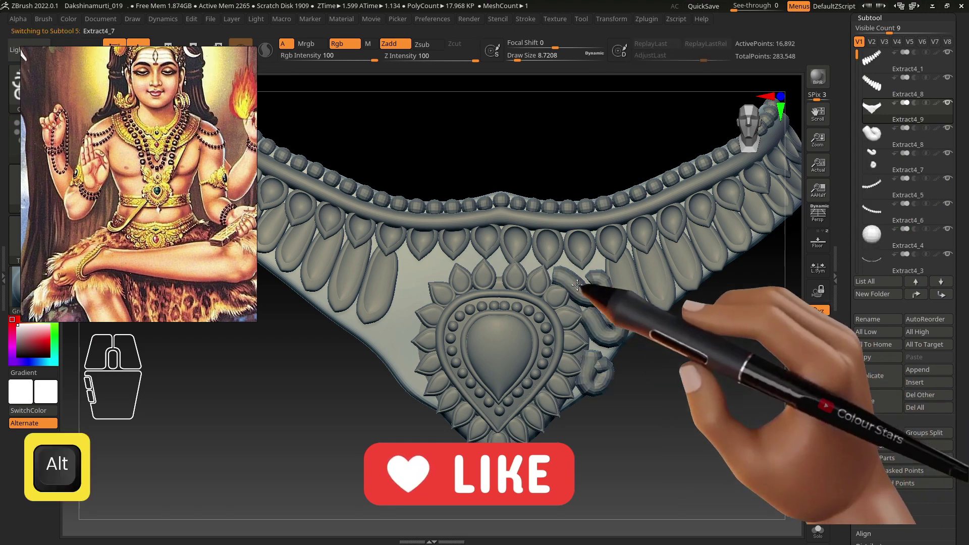
left_click(35, 75)
left_click(200, 234)
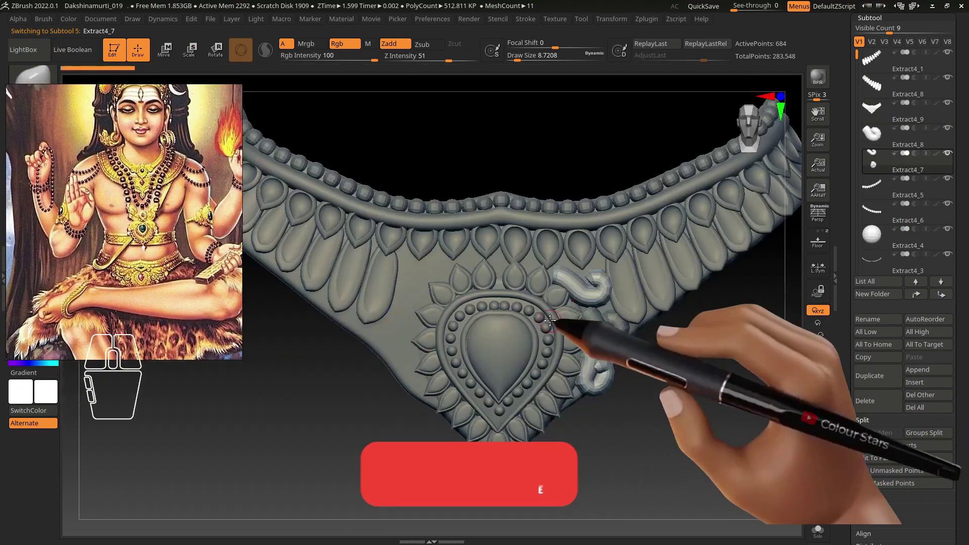
key("s")
Select the heart-shaped ornament and nudge its placement slightly on the belt
left_click(419, 308, "alt")
key("r")
left_click_drag(477, 394, 475, 397)
right_click_drag(476, 395, 485, 325, "alt")
Subdivide the Extract4_7 curls and smooth and pull the upper curl into shape, using draw sizes of about 28 and 42
left_click(585, 234, "alt")
left_click(138, 49)
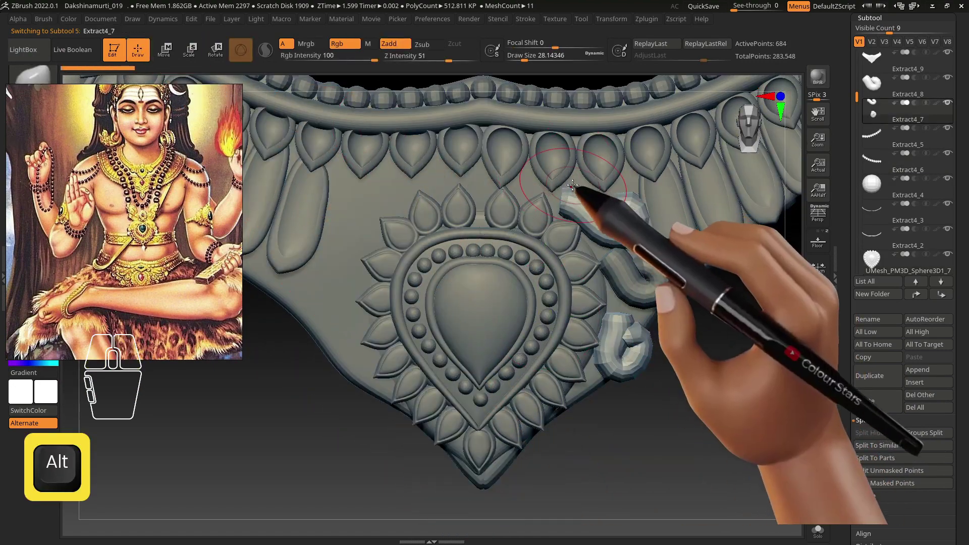
key("ctrl+d")
mouse_move(570, 206)
left_mouse_down("shift")
mouse_move(592, 214)
mouse_move(574, 218)
mouse_move(536, 201)
mouse_move(596, 205)
mouse_move(535, 203)
left_mouse_up("shift")
key("s")
mouse_move(535, 203)
right_mouse_down()
mouse_move(561, 204)
mouse_move(530, 202)
right_mouse_up()
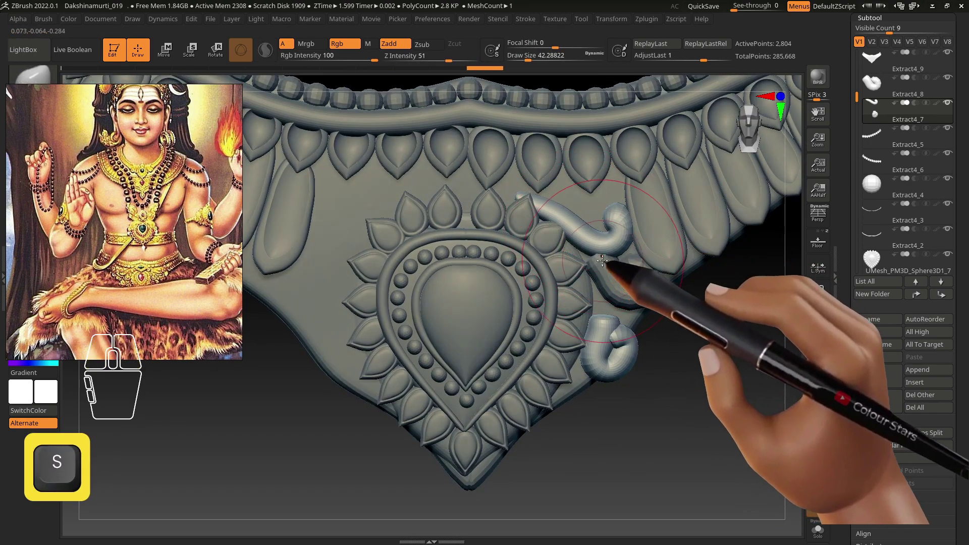
left_click_drag(606, 200, 620, 212)
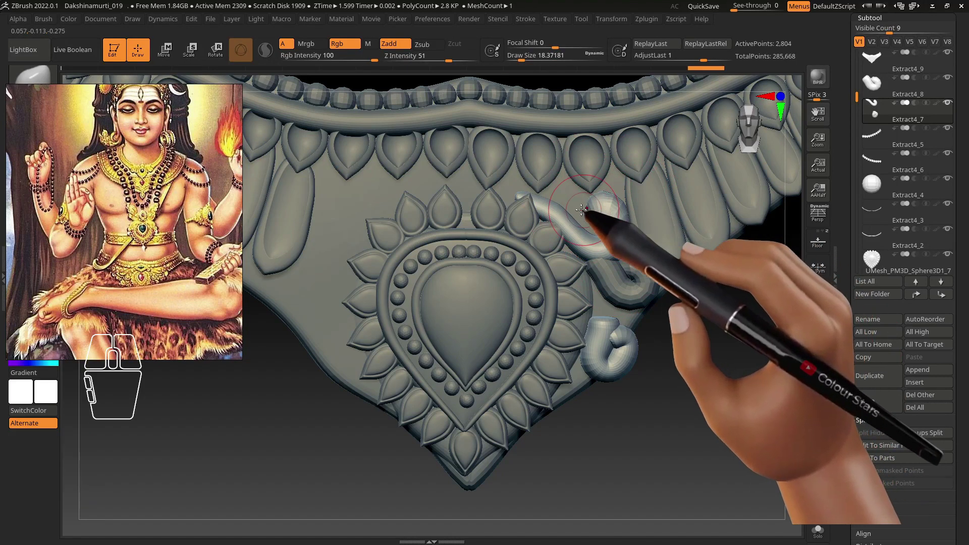
Taper and bend the upper curl beneath the teardrops by masking, smoothing and moving it with draw sizes from about 18 to 79
left_click_drag(520, 199, 585, 240, "ctrl")
left_click_drag(697, 380, 716, 401, "ctrl")
left_click_drag(522, 199, 542, 210, "shift")
key("s")
left_click_drag(528, 209, 544, 210)
left_click_drag(624, 224, 628, 225)
key("shift")
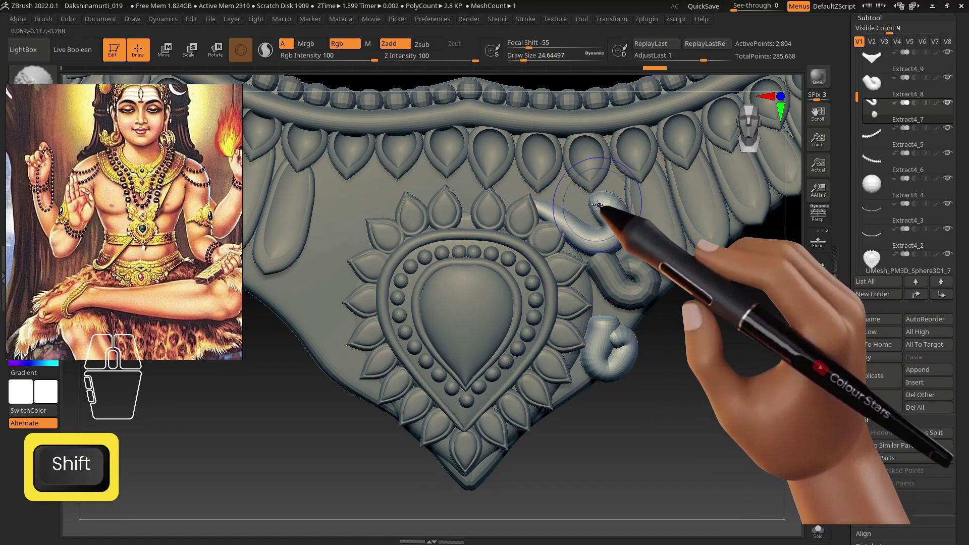
key("s")
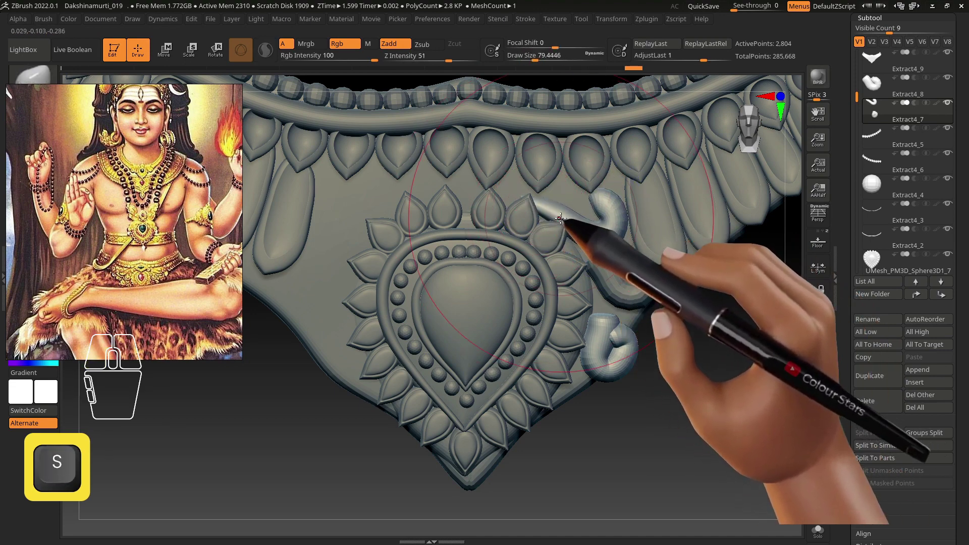
Select the Extract4_8 middle curl and stretch its tail toward the ornament's petals with a draw size of about 24.6
left_click(603, 270, "alt")
key("s")
left_click_drag(608, 270, 597, 259)
key("s")
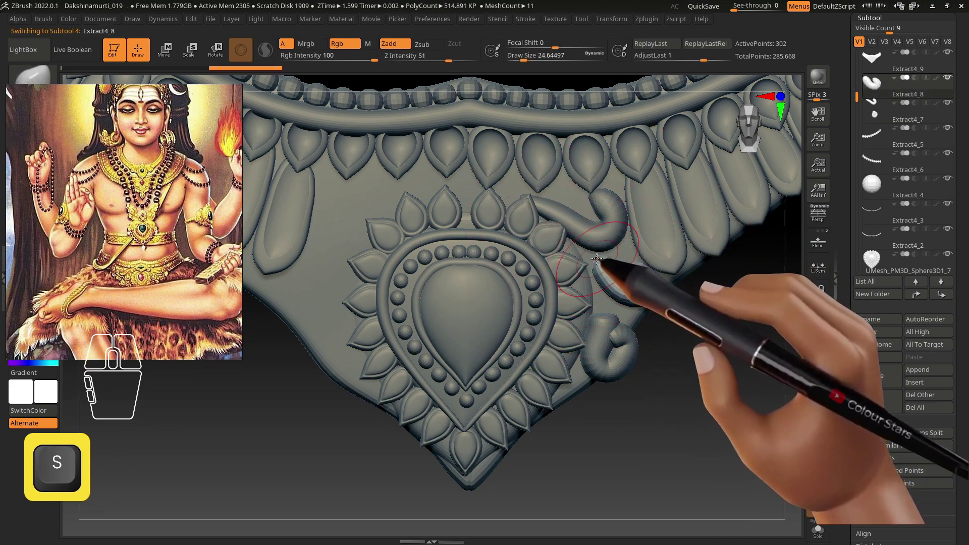
left_click_drag(624, 311, 595, 286)
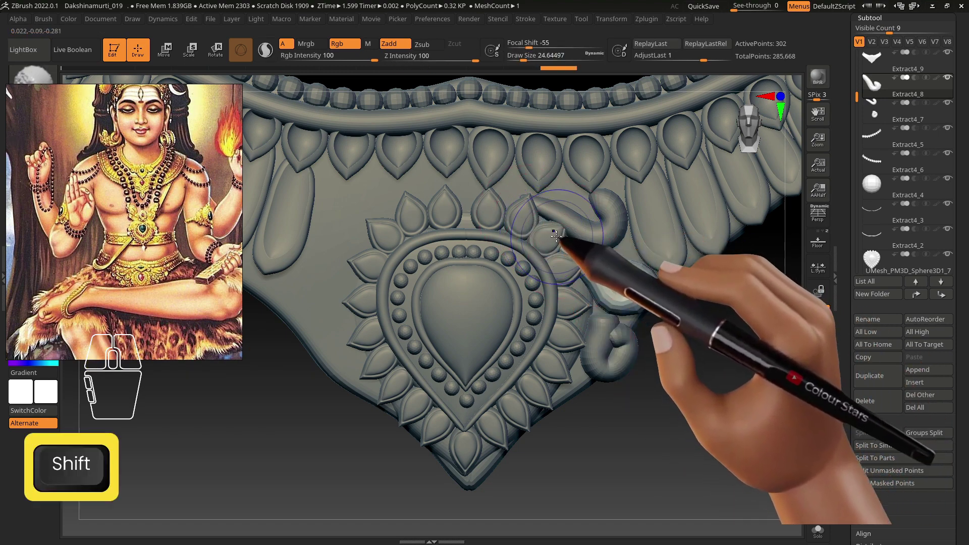
Subdivide the Extract4_8 middle curl, then smooth and refine its tail and hook with draw sizes of about 28 to 32
key("ctrl+d")
left_click_drag(607, 290, 630, 275, "shift")
key("s")
left_click_drag(645, 268, 626, 320)
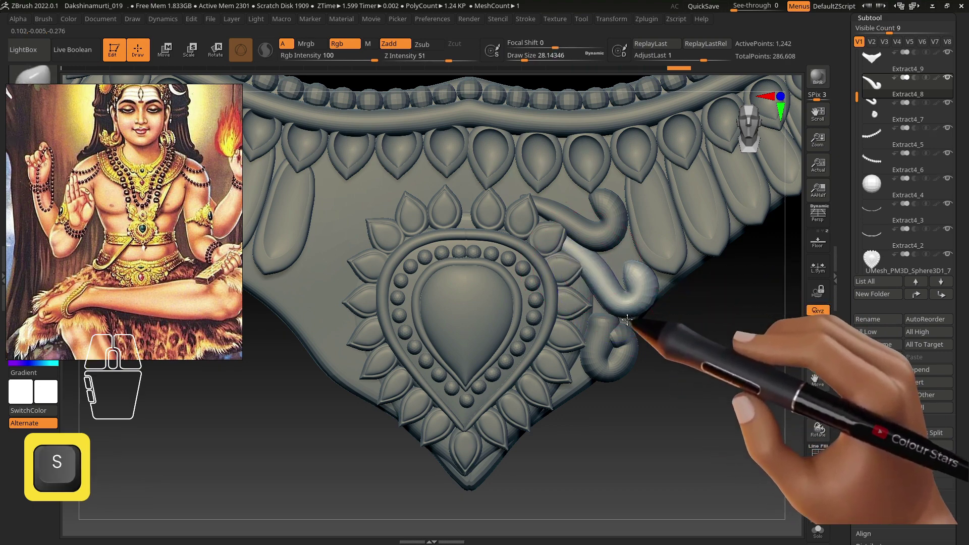
left_click_drag(557, 270, 565, 246, "shift")
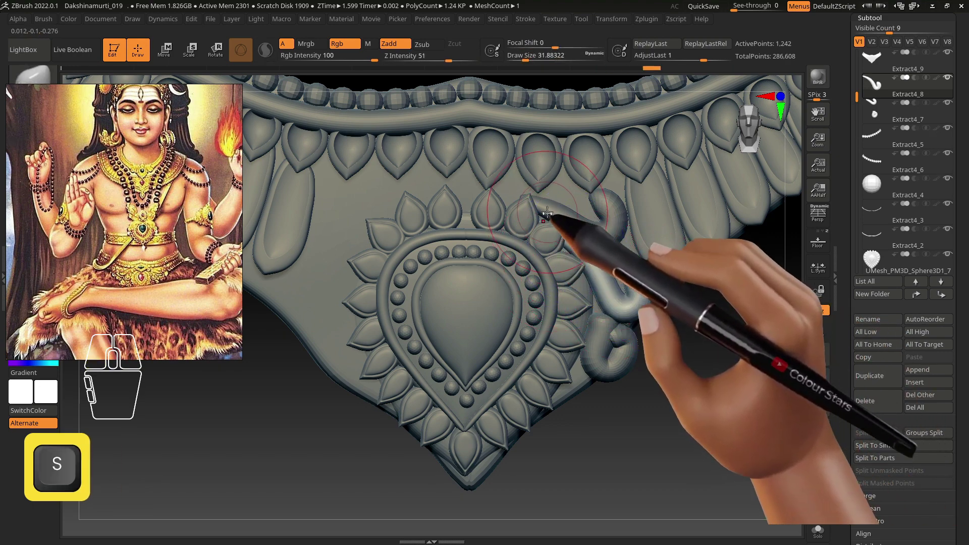
Refine and smooth the upper Extract4_7 curl and the middle Extract4_8 curl against the ornament petals, using draw sizes of about 32 to 42
left_click(547, 213, "alt")
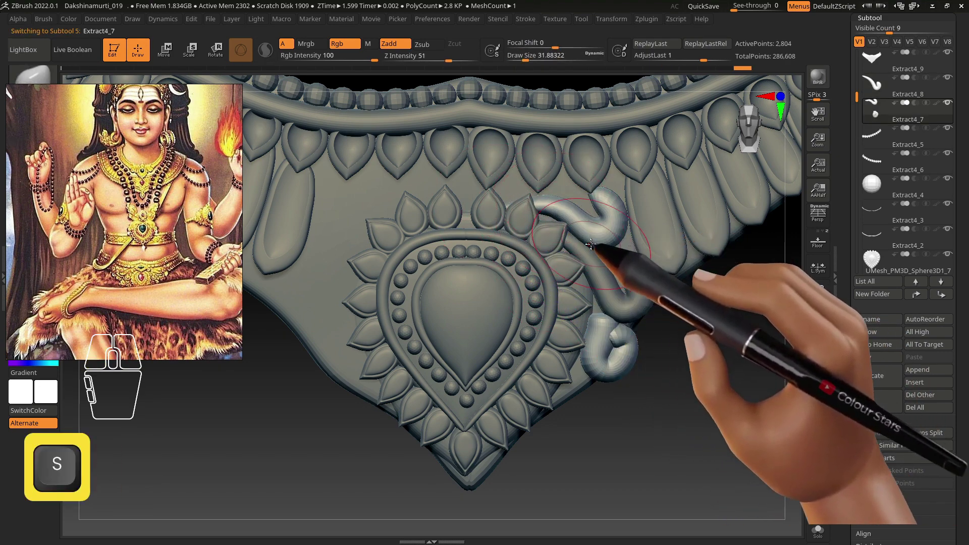
left_click(577, 261, "alt")
key("s")
left_click(540, 213, "alt")
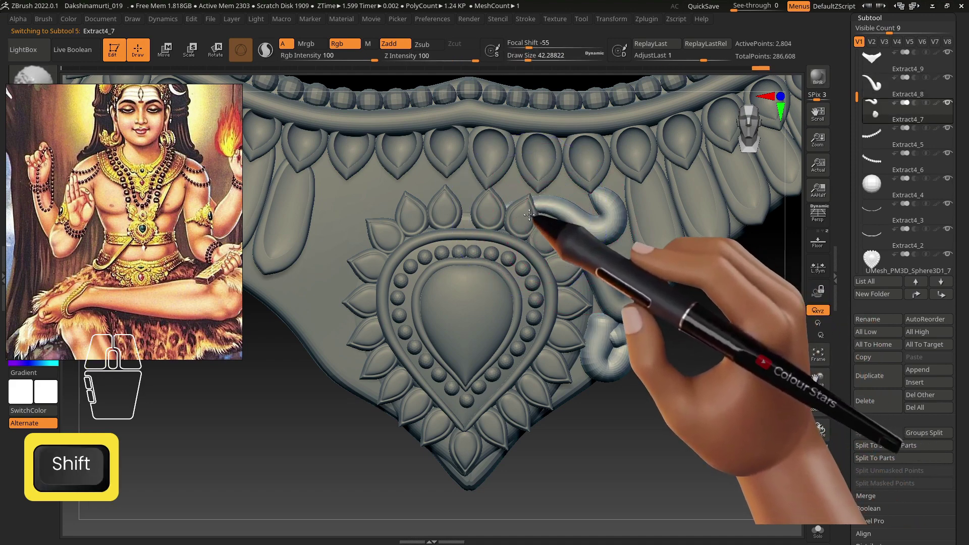
key("s")
mouse_move(534, 206)
left_mouse_down("shift")
mouse_move(580, 208)
mouse_move(574, 217)
left_mouse_up("shift")
left_click_drag(534, 206, 520, 208, "shift")
left_click(587, 276, "alt")
mouse_move(617, 278)
left_mouse_down("shift")
mouse_move(645, 283)
mouse_move(626, 275)
mouse_move(666, 268)
left_mouse_up("shift")
key("s")
Adjust the elongated petals next to the curls while checking their fit from an angled view
left_click(665, 252, "alt")
right_click_drag(706, 262, 645, 202)
key("s")
left_click_drag(693, 264, 692, 264)
right_click_drag(695, 258, 576, 281, "alt")
mouse_move(670, 229)
right_mouse_down()
mouse_move(713, 216)
mouse_move(656, 222)
right_mouse_up()
Select the Extract4_5 teardrop row and adjust its placement over the elongated petals with a draw size of about 59.4
left_click(639, 224, "alt")
key("s")
mouse_move(565, 259)
right_mouse_down("alt")
mouse_move(593, 192)
mouse_move(627, 227)
mouse_move(649, 227)
mouse_move(545, 301)
right_mouse_up("alt")
key("alt")
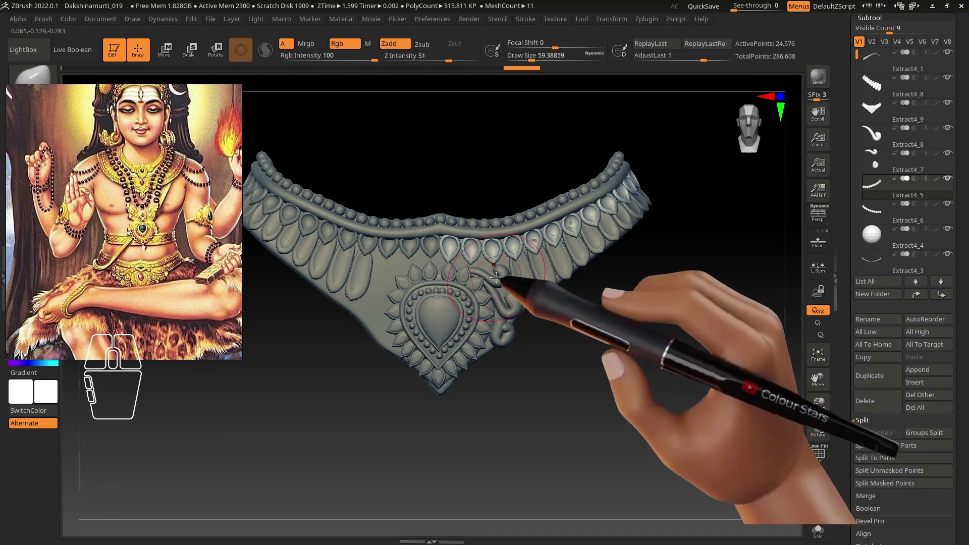
Select the Extract4_1 petal row and switch to the Move Topological brush with a draw size of about 33.8
right_click_drag(519, 281, 586, 400, "alt")
left_click(572, 344, "alt")
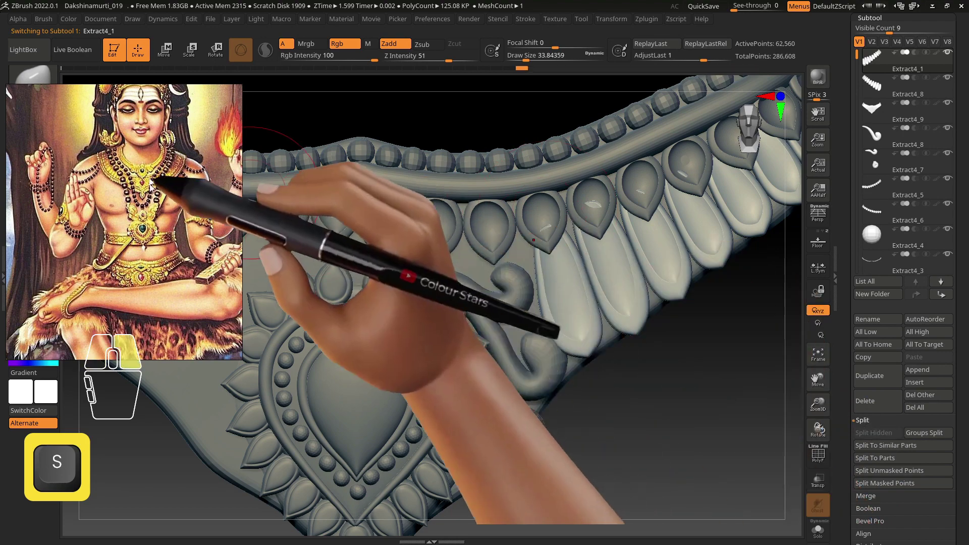
left_click(33, 83)
left_click_drag(213, 431, 197, 362)
left_click(198, 371)
key("s")
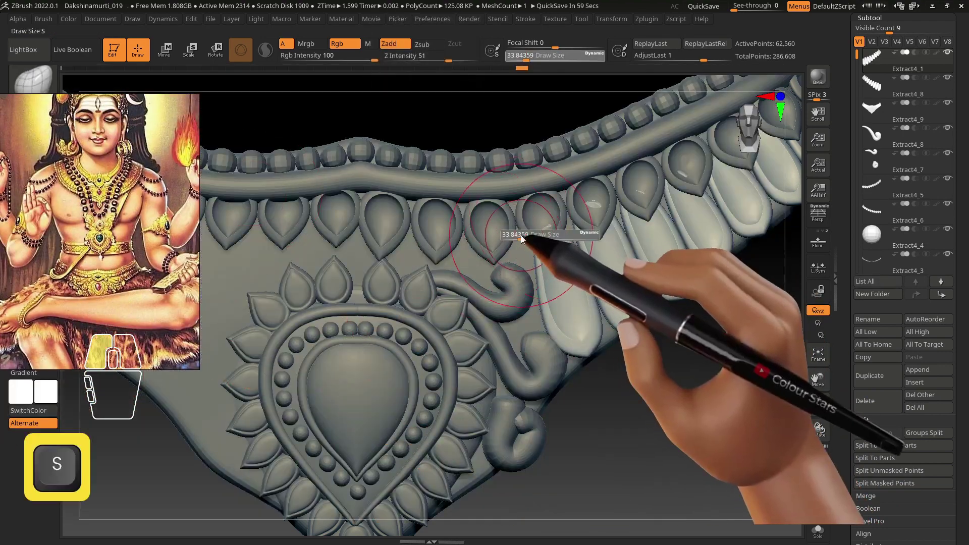
left_click(521, 238)
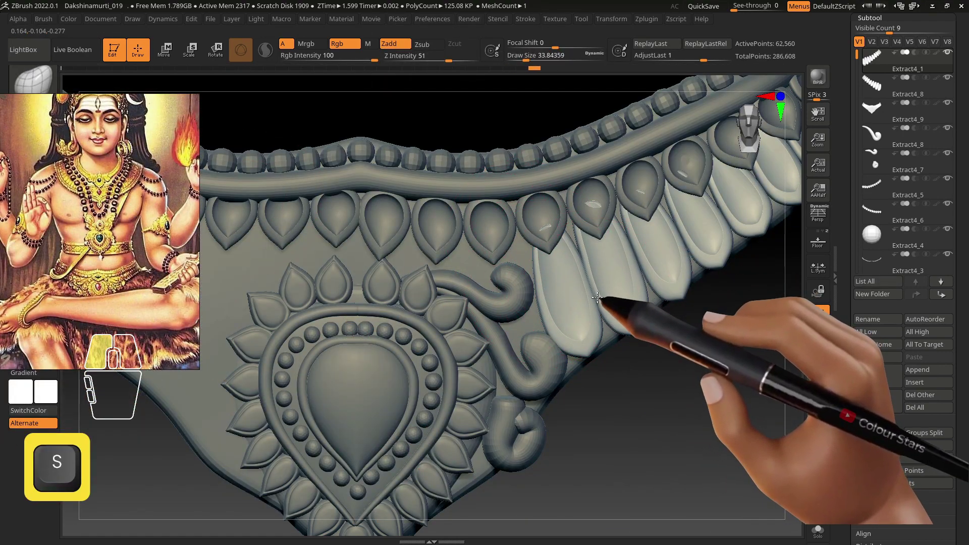
Push the petal tops that poke through the teardrops back beneath them, using a draw size of about 42.3
key("s")
left_click(636, 297)
left_click_drag(643, 287, 651, 283)
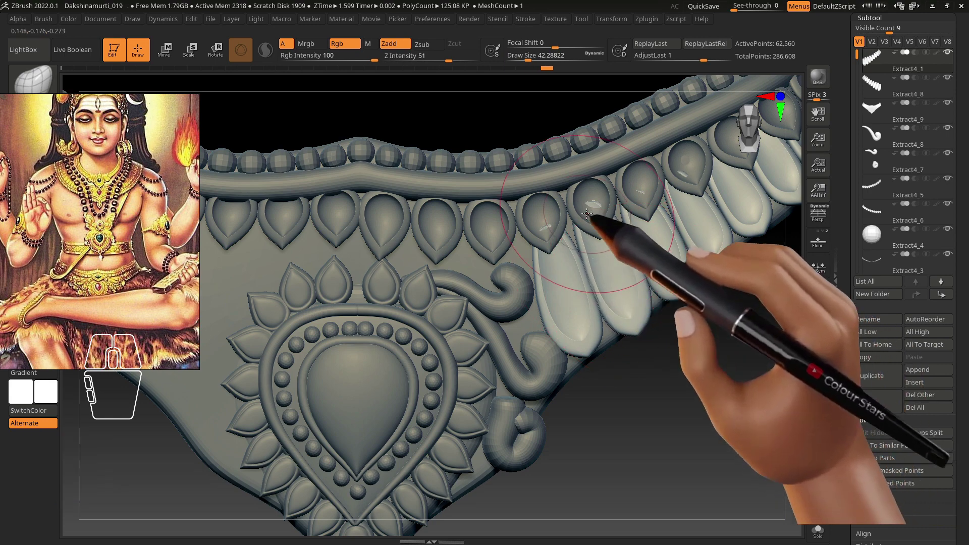
right_click_drag(587, 213, 601, 210)
left_click_drag(601, 210, 605, 207)
right_click_drag(743, 175, 667, 185, "alt")
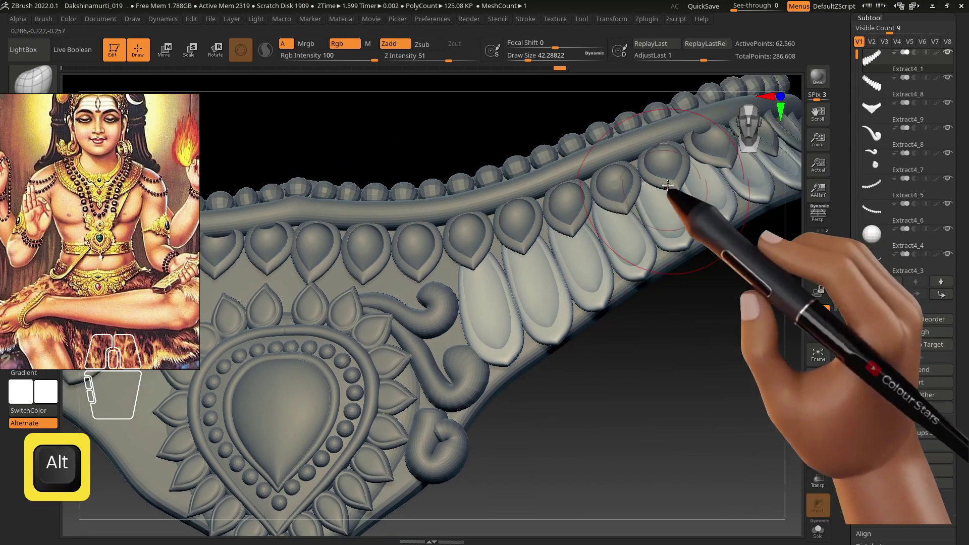
Select the Extract4_7 curls and open up and smooth the lower curl's hook, using draw sizes of about 23 and 6.9
right_click_drag(636, 217, 474, 278, "alt")
right_click_drag(529, 358, 513, 297, "alt")
left_click(507, 315, "alt")
key("s")
left_click_drag(510, 317, 520, 311, "shift")
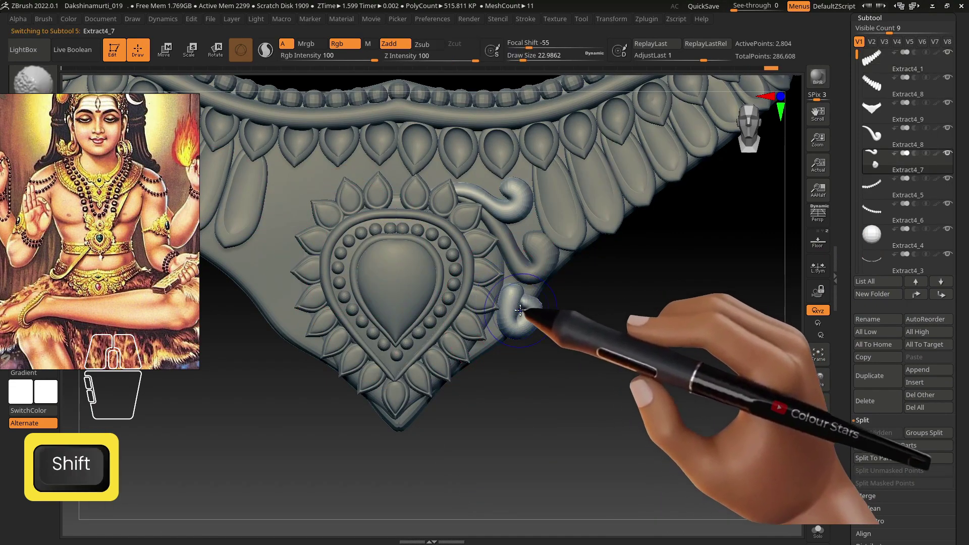
key("s")
key("s")
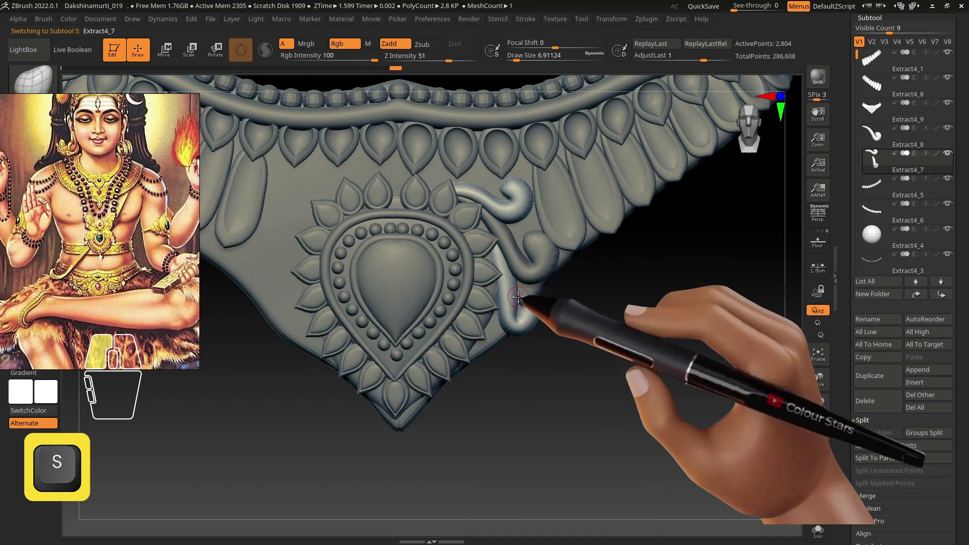
key("shift")
left_click_drag(522, 303, 524, 302, "shift")
scroll(524, 303, "up", 3)
key("s")
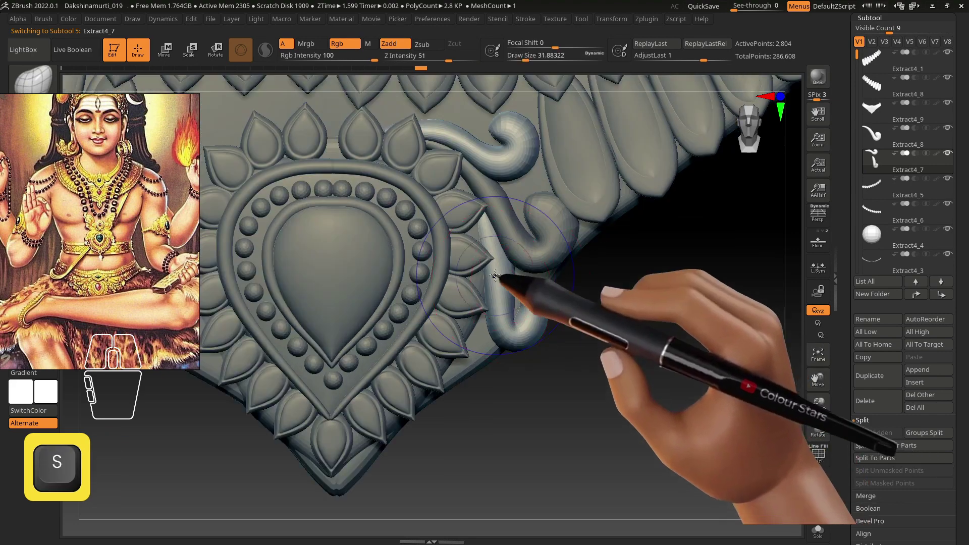
Reshape the lower curl's stem beside the heart petals and adjust its bottom bend with draw sizes of about 31.9 and 23
left_click_drag(495, 274, 499, 240, "shift")
key("s")
right_click_drag(482, 215, 473, 222)
key("s")
left_click_drag(473, 222, 476, 223)
mouse_move(476, 223)
right_mouse_down()
mouse_move(489, 208)
mouse_move(498, 274)
right_mouse_up()
key("s")
left_click_drag(499, 305, 512, 337)
key("s")
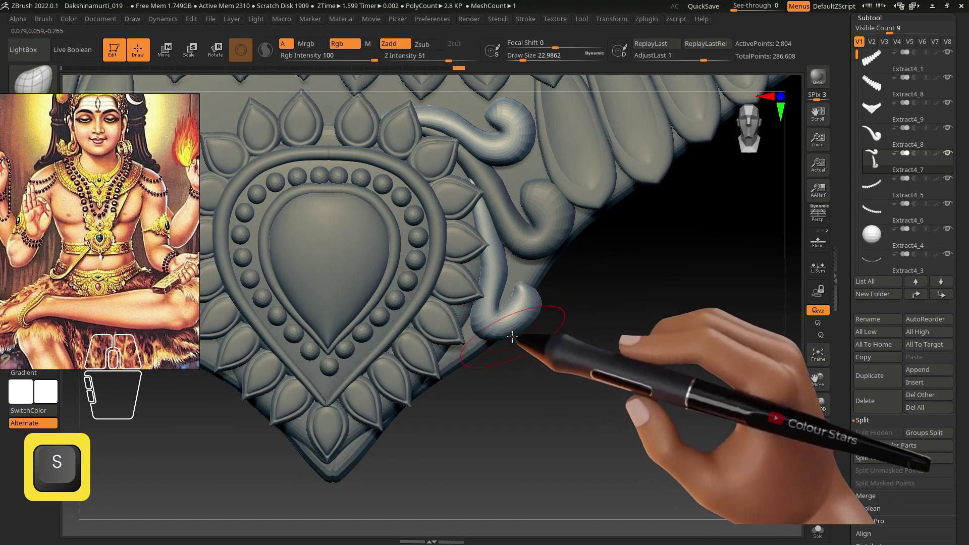
Switch to the Move brush and refine the lower curl's hook tip at a draw size of about 10.8
key("shift")
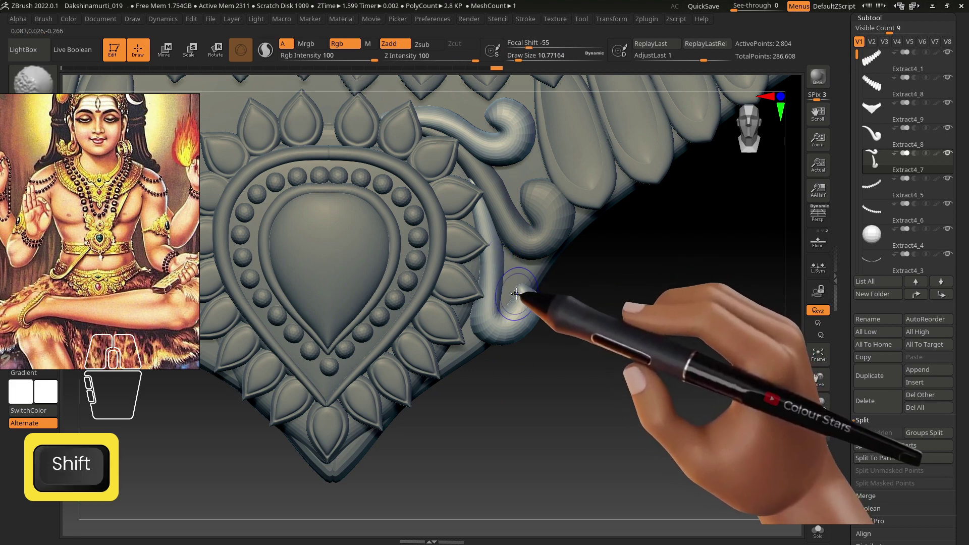
key("b")
left_click(504, 309)
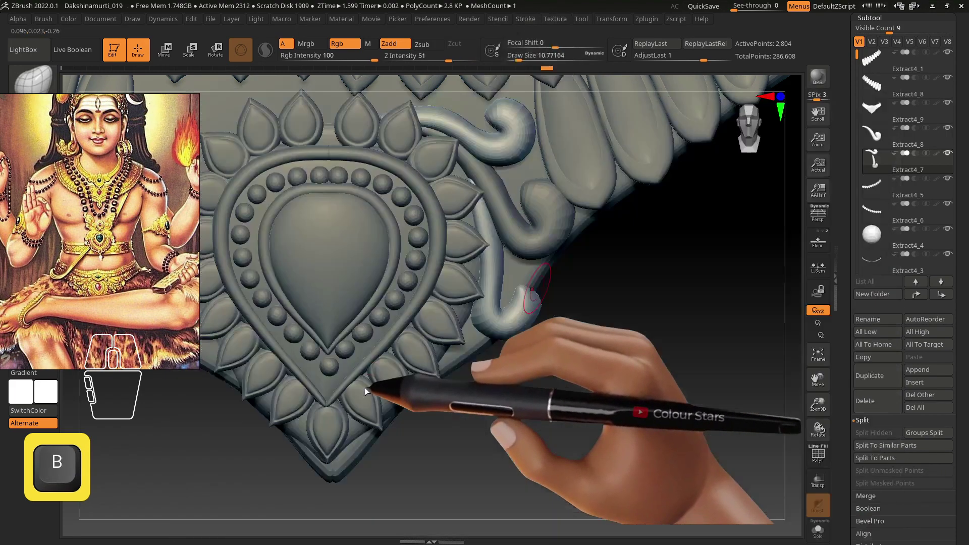
key("s")
left_click_drag(514, 298, 530, 283)
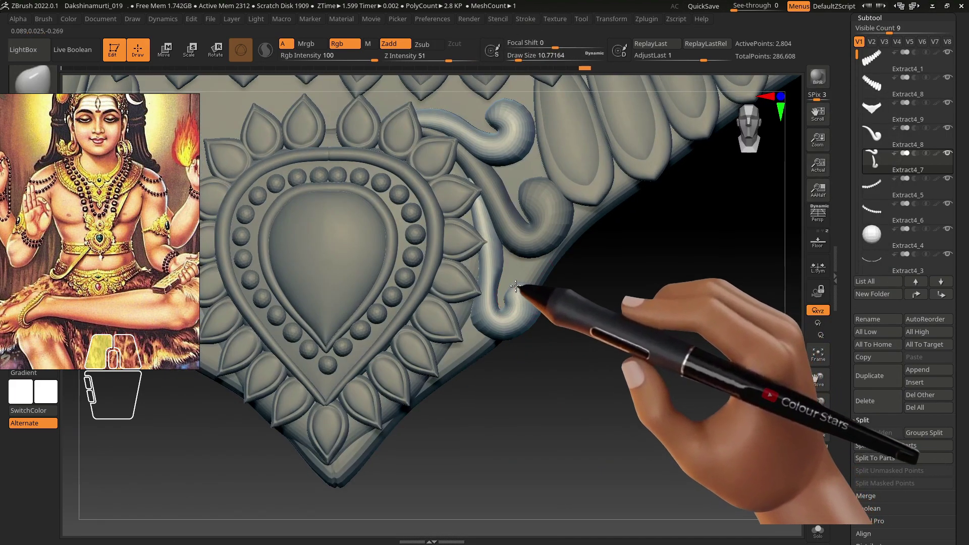
key("s")
key("shift")
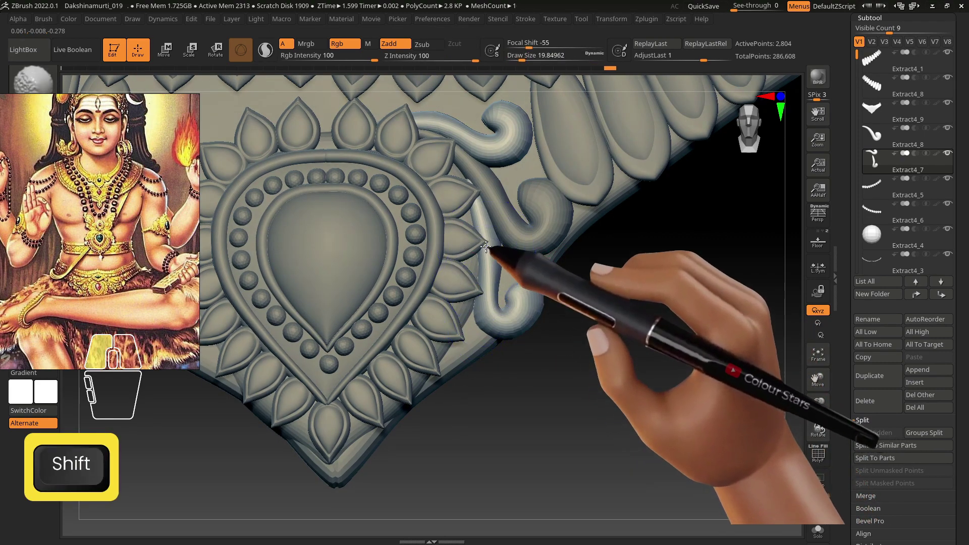
Fit the lower curl's stem against the petals and round its hook, using draw sizes of about 30, 15.6 and 67.6
key("s")
left_click_drag(476, 232, 481, 268)
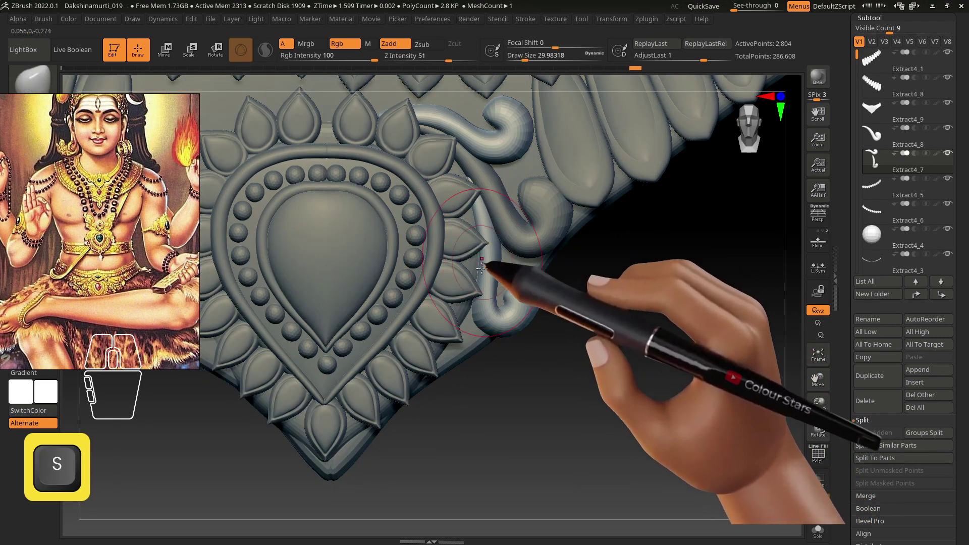
left_click_drag(477, 306, 488, 325)
left_click_drag(534, 293, 534, 280)
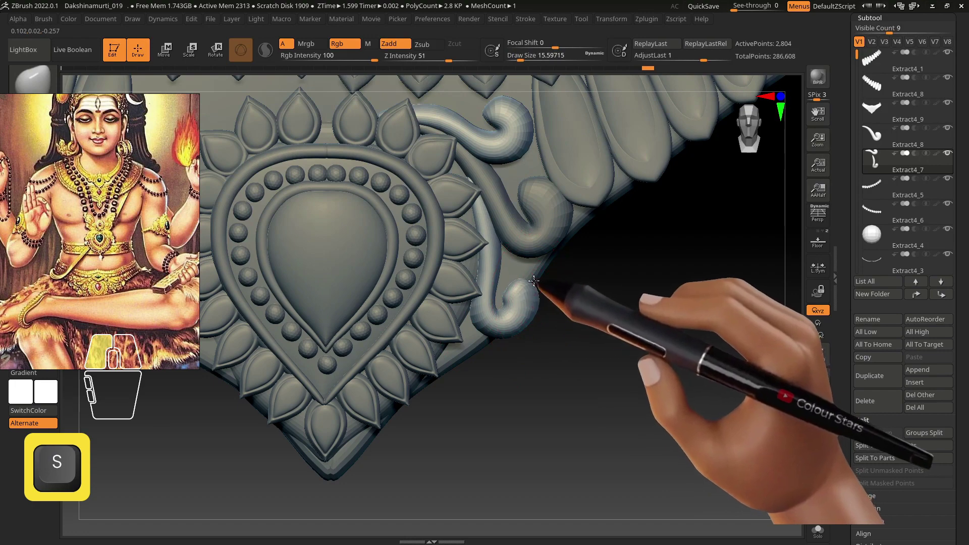
left_click_drag(498, 316, 501, 326)
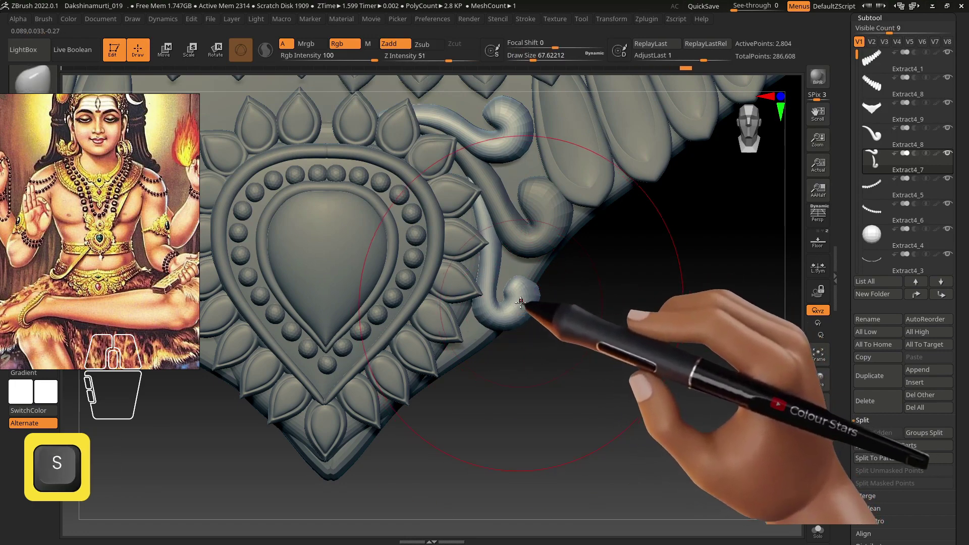
left_click_drag(540, 294, 538, 286)
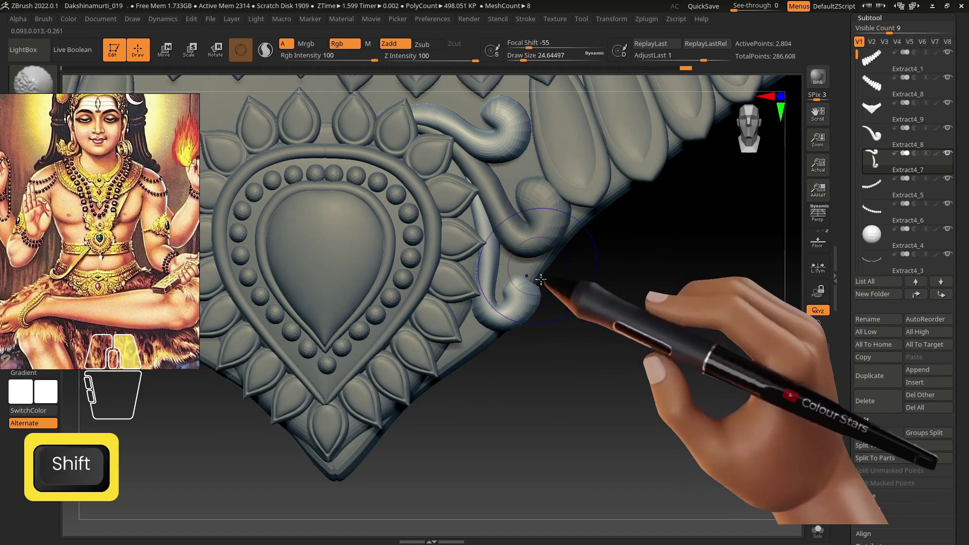
Duplicate the Extract4_8 curl and position the copy at the belt's lower point beneath the heart ornament
left_click(532, 276, "alt")
right_click_drag(536, 297, 516, 275, "alt")
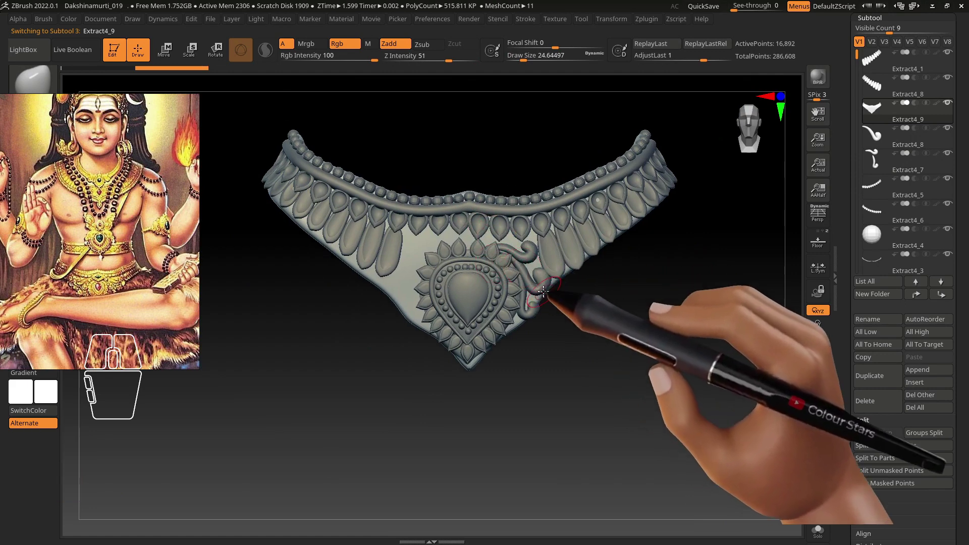
key("w")
left_click(527, 283, "alt")
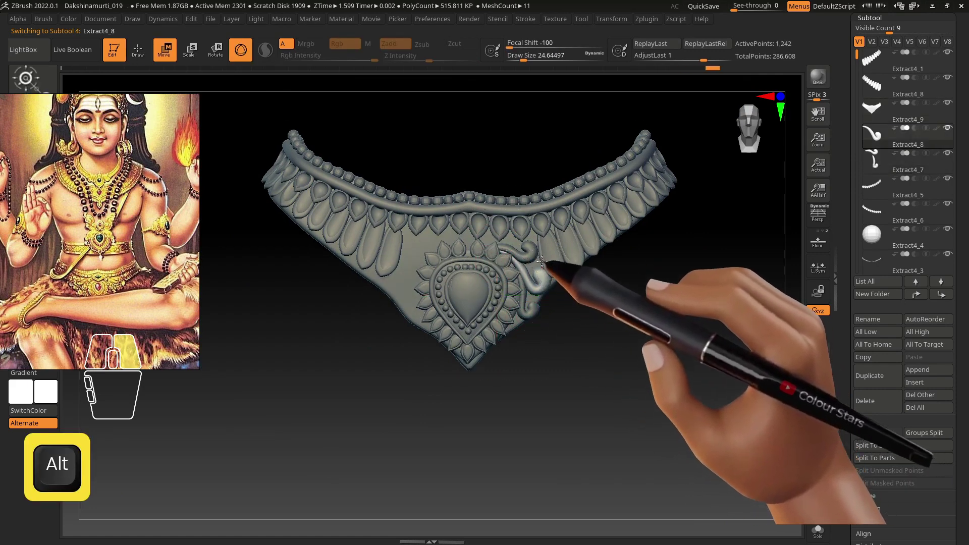
right_click_drag(525, 289, 457, 231, "alt")
left_click(456, 231)
key("ctrl+shift+d")
left_click_drag(545, 233, 550, 351)
right_click_drag(492, 394, 516, 357)
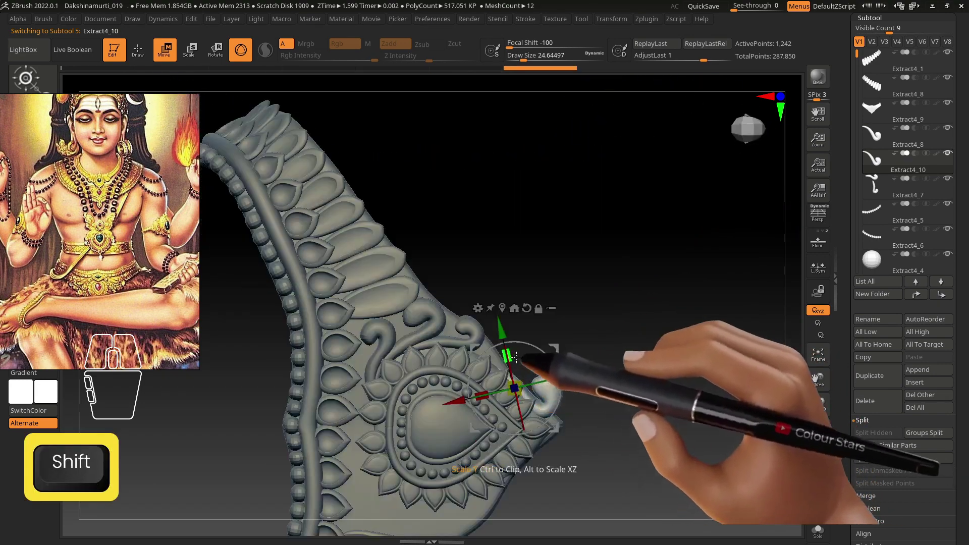
left_click_drag(562, 350, 564, 349)
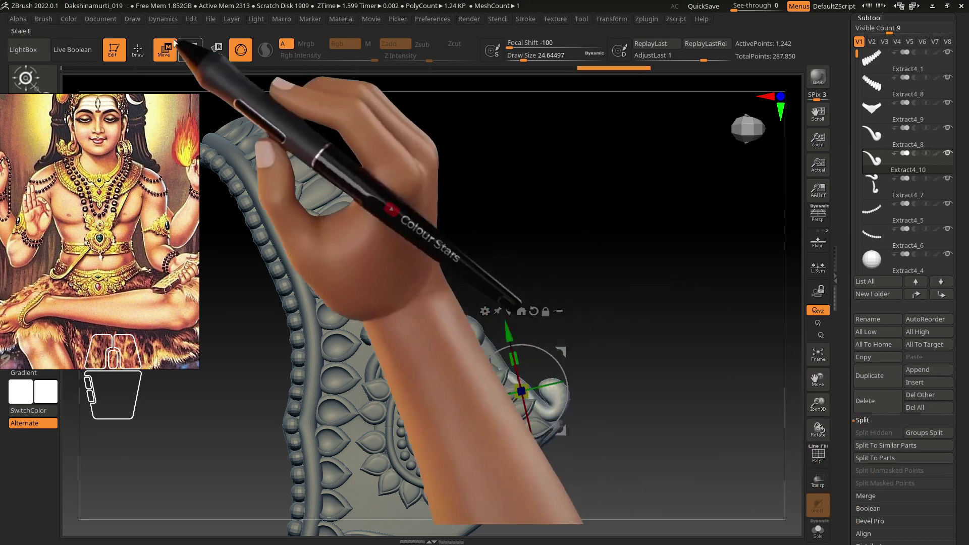
Bend the duplicated curl's stem along the belt's lower edge beside the petals, using draw sizes of about 46.9 and 33.8
left_click(137, 49)
key("s")
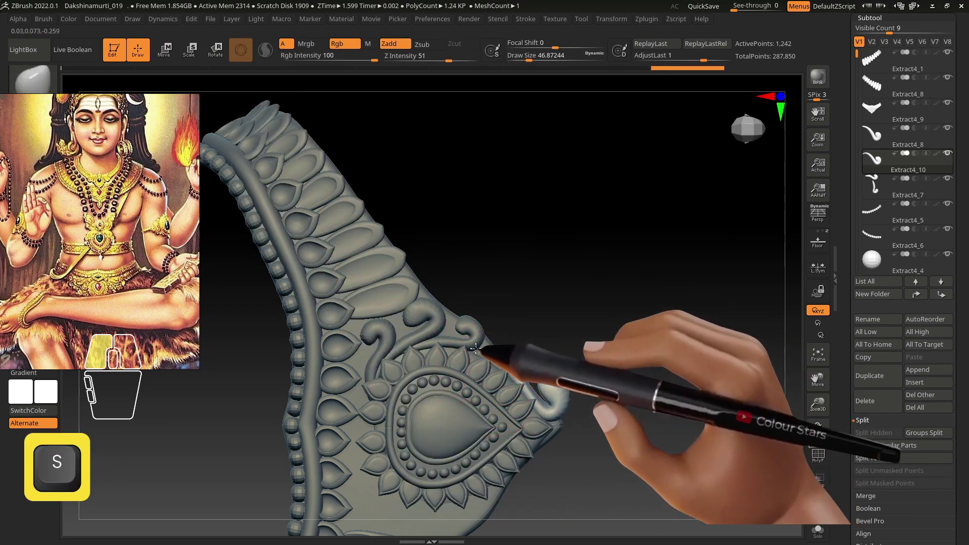
left_click_drag(476, 348, 479, 350)
right_click_drag(479, 349, 486, 339)
left_click_drag(486, 339, 493, 335)
right_click_drag(493, 335, 494, 358)
key("bracketleft")
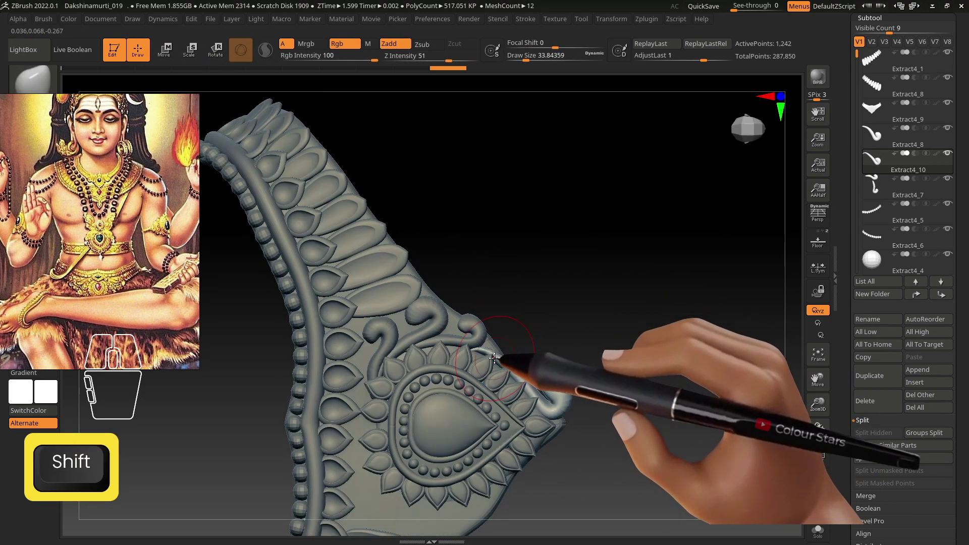
key("s")
left_click_drag(494, 358, 475, 345)
Refine and smooth the hooked end of the duplicated curl at the belt's point, using draw sizes from about 4.6 to 19.8
mouse_move(537, 386)
right_mouse_down("alt")
mouse_move(493, 303)
mouse_move(461, 464)
mouse_move(530, 433)
mouse_move(549, 311)
mouse_move(500, 419)
mouse_move(489, 396)
right_mouse_up("alt")
key("s")
left_click_drag(489, 395, 477, 382)
key("b")
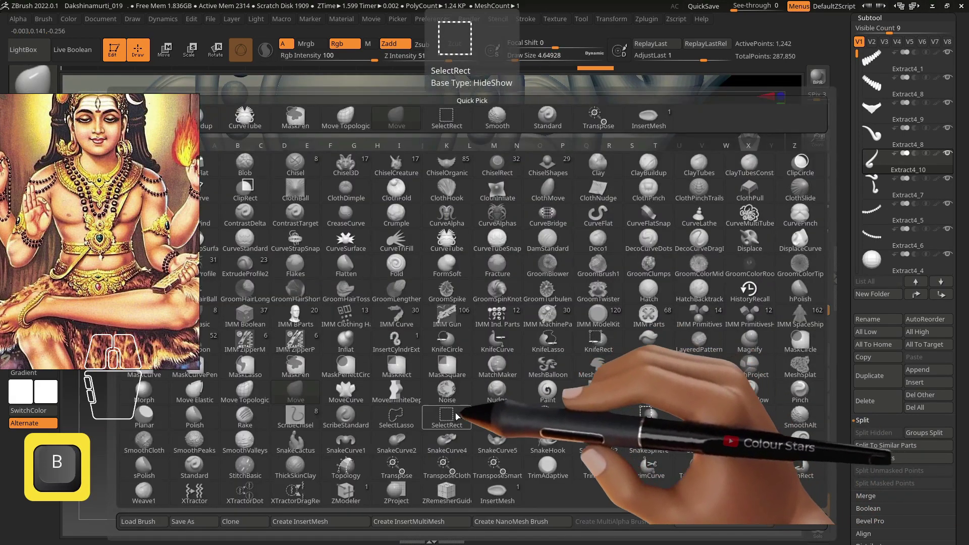
left_click(484, 399)
key("shift")
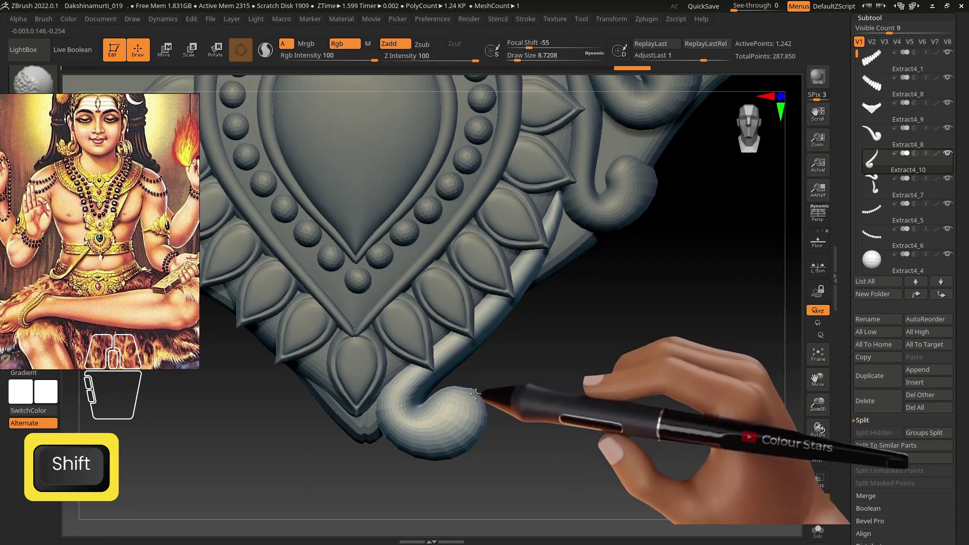
mouse_move(471, 397)
right_mouse_down("alt")
mouse_move(414, 399)
mouse_move(417, 407)
right_mouse_up("alt")
key("s")
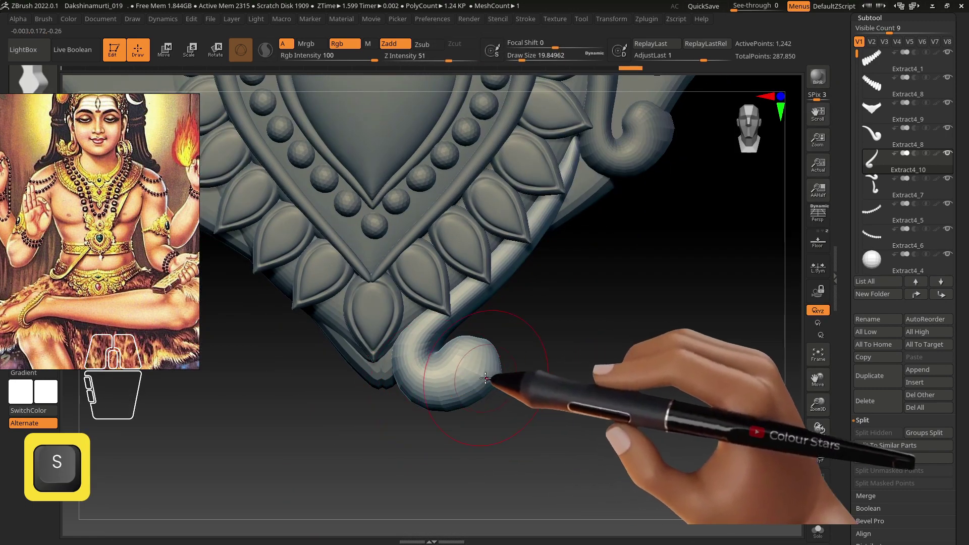
right_click_drag(486, 377, 444, 351, "alt")
mouse_move(414, 349)
right_mouse_down("alt")
mouse_move(515, 328)
mouse_move(519, 277)
mouse_move(567, 189)
mouse_move(552, 331)
mouse_move(573, 320)
mouse_move(454, 309)
mouse_move(487, 321)
right_mouse_up("alt")
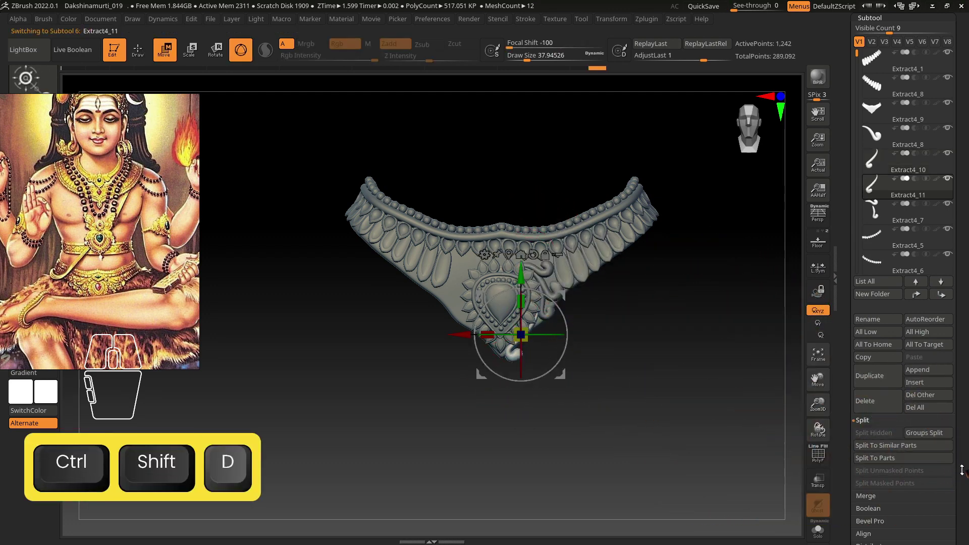
Mirror the Extract4_11 curl copy and move it to the opposite side of the belt's lower point
left_click_drag(962, 470, 962, 236)
left_click(878, 489)
left_click(879, 104)
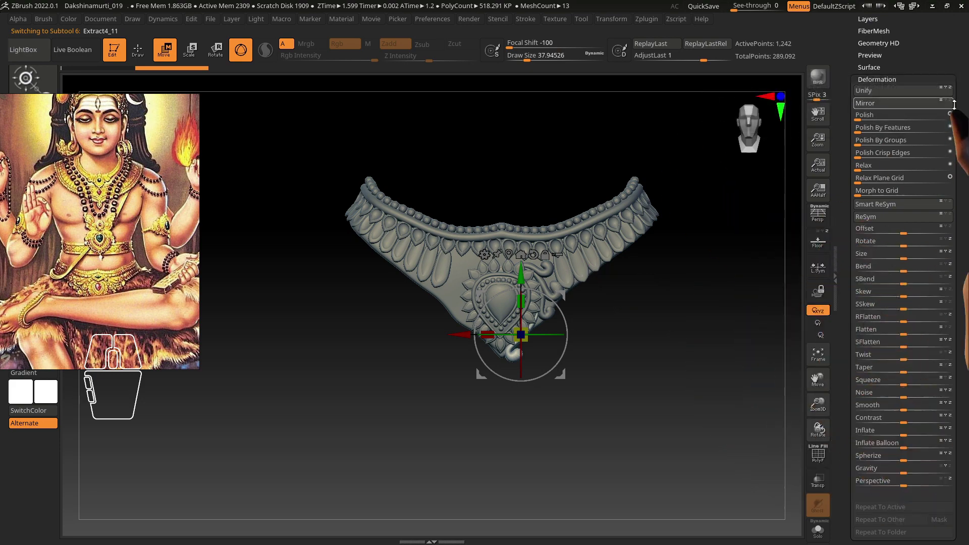
left_click_drag(954, 105, 953, 212)
left_click(873, 77)
left_click(877, 58)
left_click_drag(951, 428, 952, 389)
left_click(879, 437)
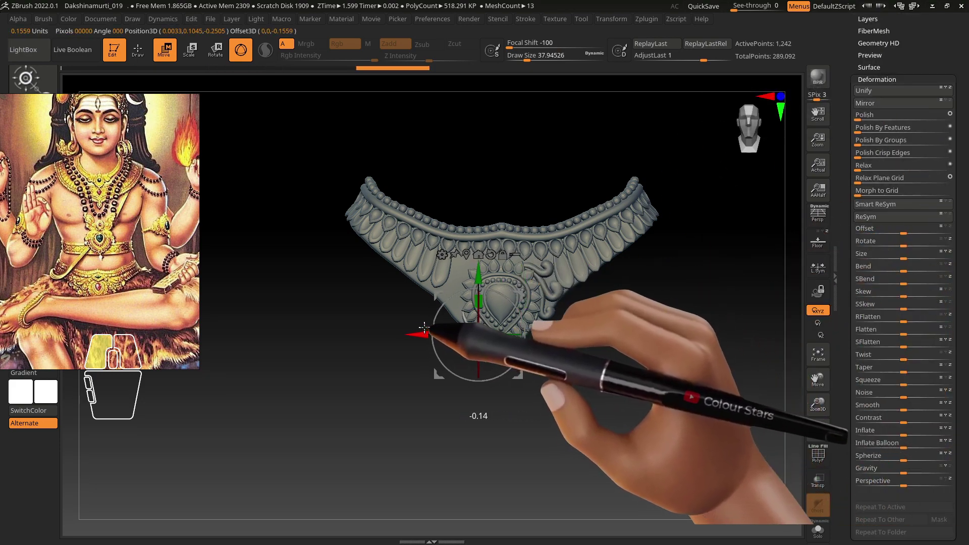
left_click_drag(425, 327, 424, 328)
left_click_drag(485, 368, 520, 421, "alt")
left_click_drag(409, 333, 414, 333)
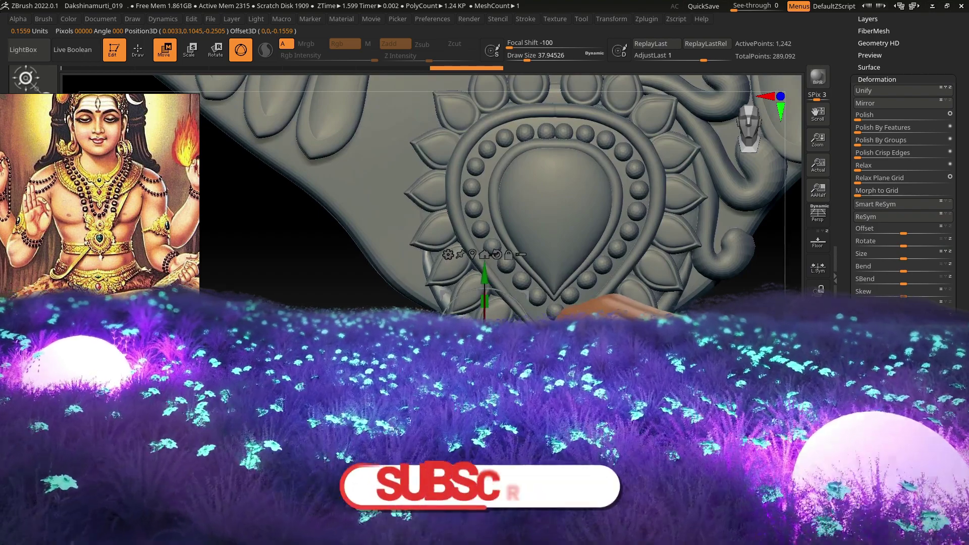
Select the Extract4_8 curl and the Extract4_7 curls beside the heart ornament and subdivide each once
left_click_drag(550, 364, 565, 318, "alt")
left_click(649, 299, "alt")
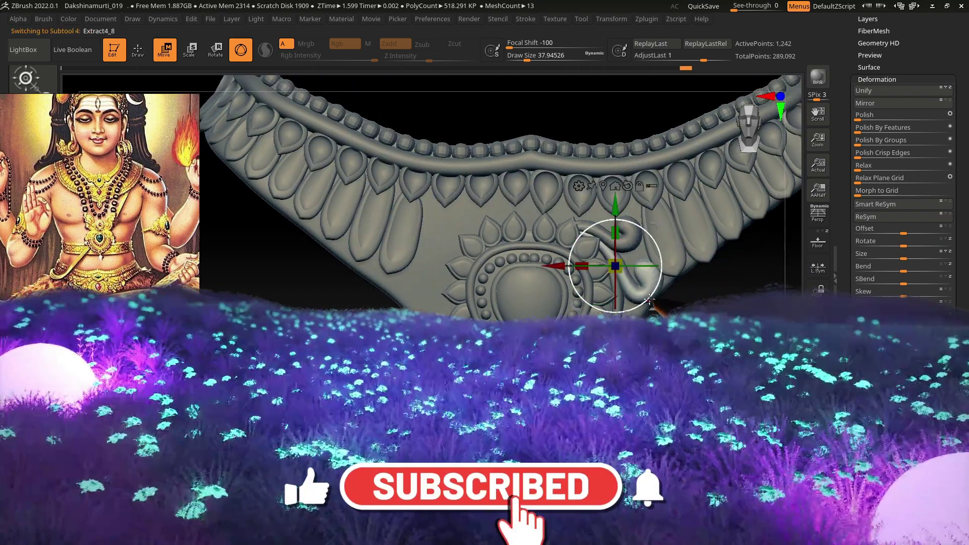
left_click_drag(649, 299, 626, 348, "alt")
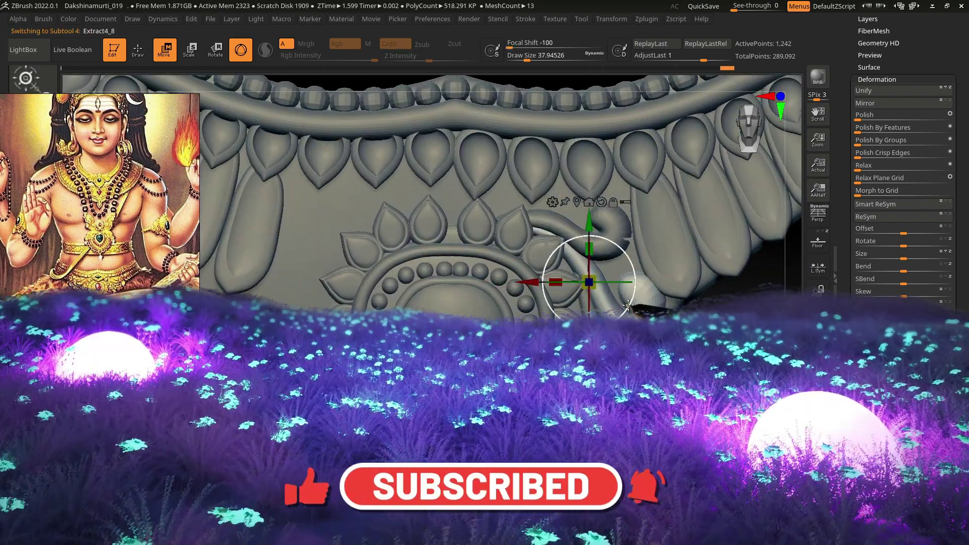
left_click(628, 297, "alt")
left_click(618, 252, "alt")
left_click(616, 222, "alt")
left_click_drag(648, 275, 632, 318, "alt")
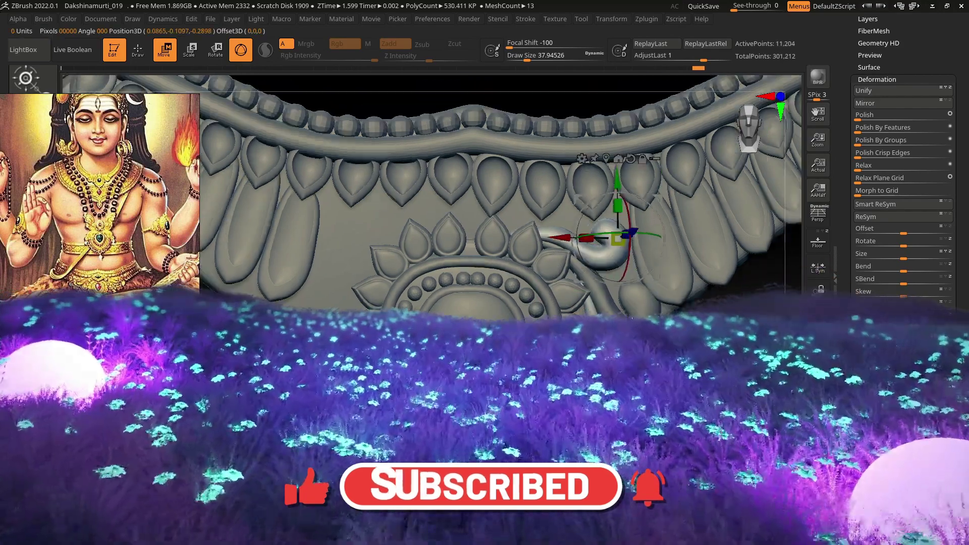
Use the Move brush at a draw size of about 42.3 on the Extract4_7 curls and undo the last stroke
right_click_drag(632, 318, 630, 287, "ctrl")
right_click_drag(631, 288, 550, 283)
key("b")
key("m")
key("v")
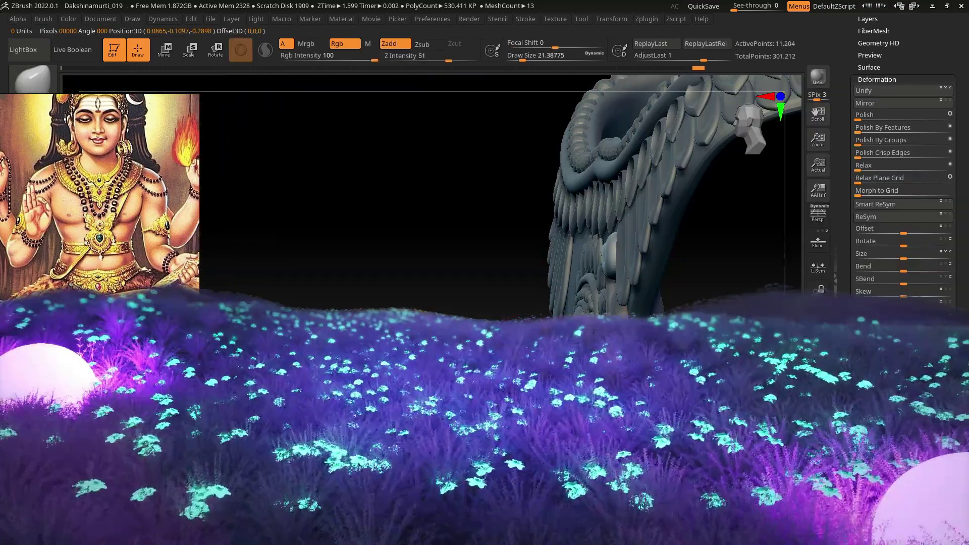
key("s")
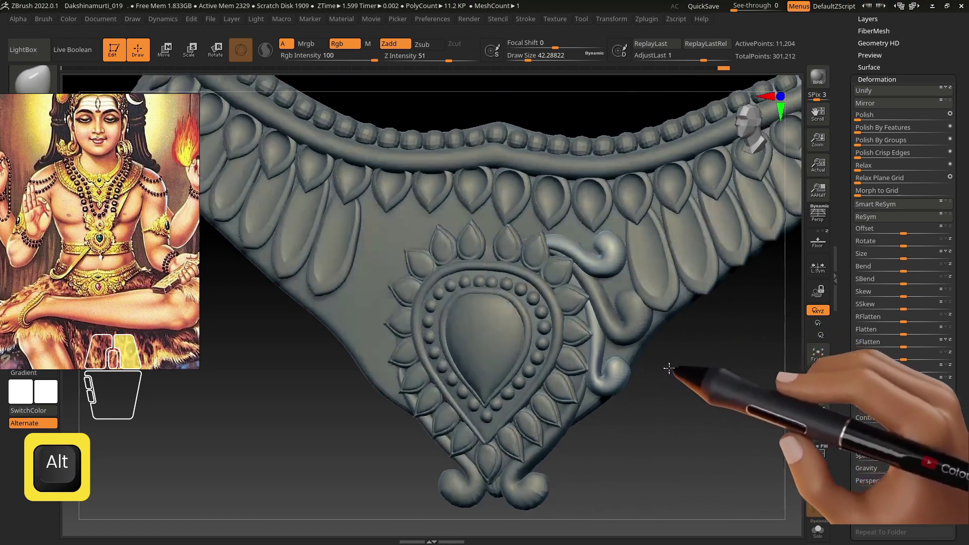
right_click_drag(670, 371, 546, 200, "alt")
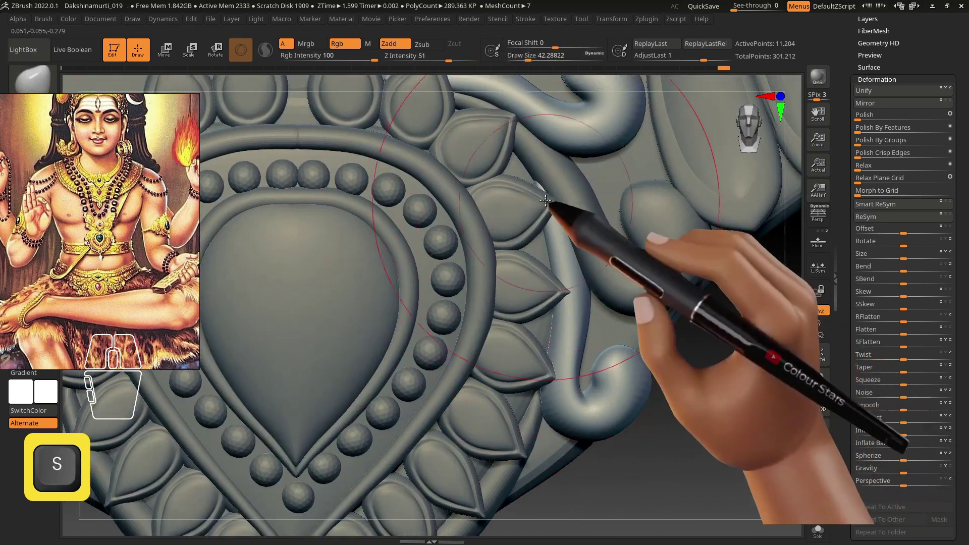
key("ctrl+z")
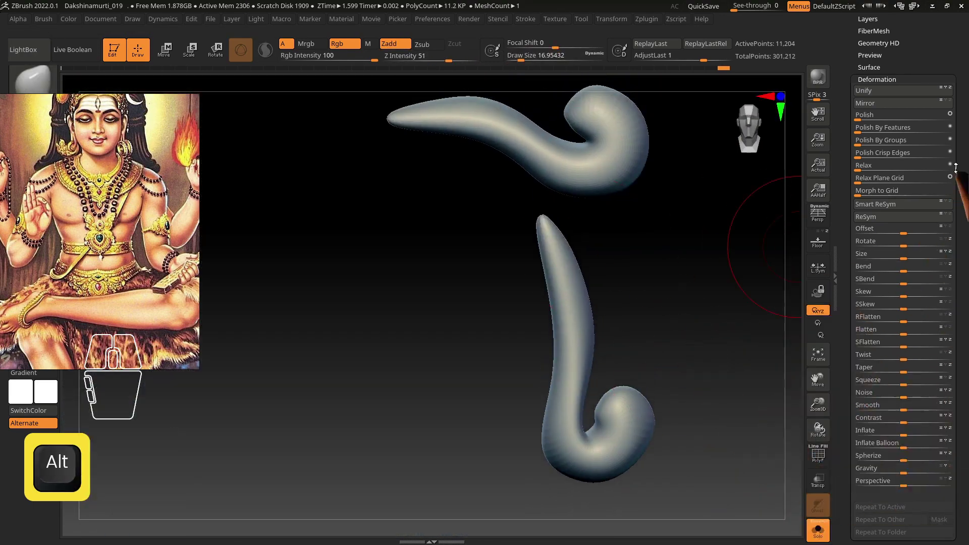
Try to separate the isolated Extract4_7 curls into individual subtools with Split To Parts
left_click_drag(955, 167, 954, 323)
left_click(871, 117)
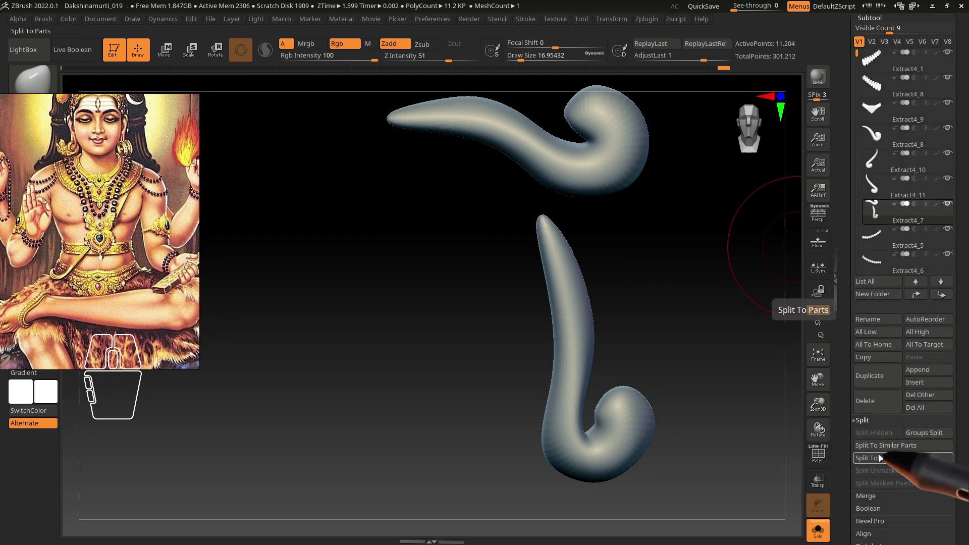
left_click(778, 470)
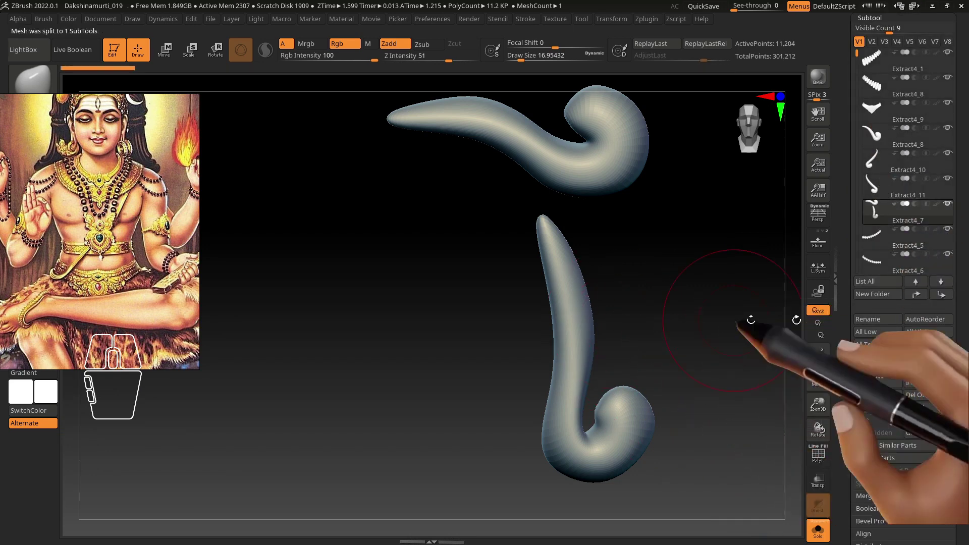
left_click_drag(494, 197, 721, 534, "ctrl")
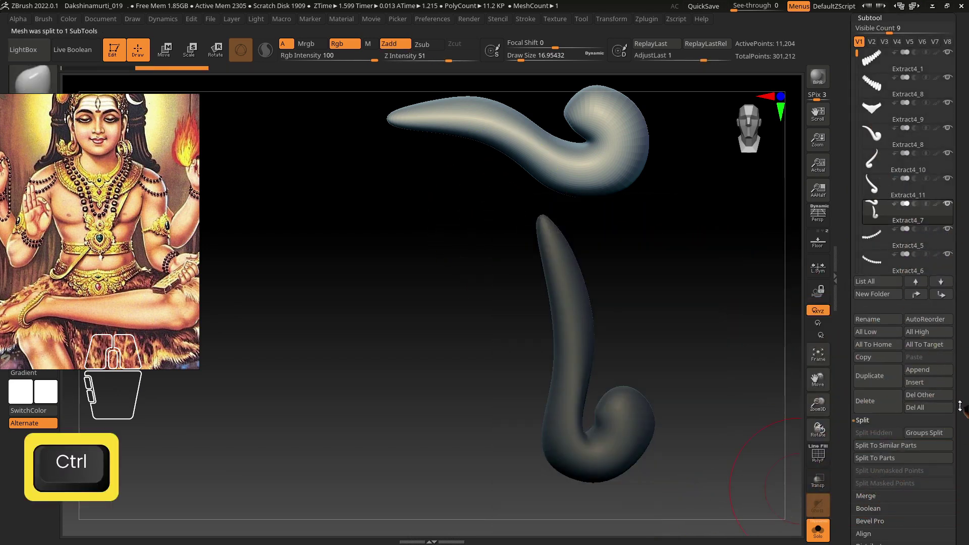
left_click_drag(960, 406, 955, 289)
left_click(875, 364)
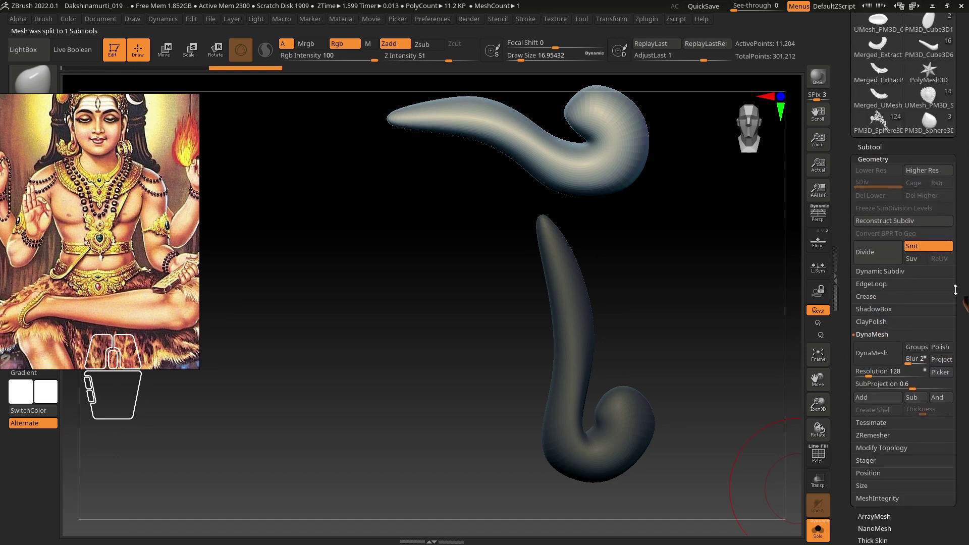
left_click(869, 147)
key("ctrl")
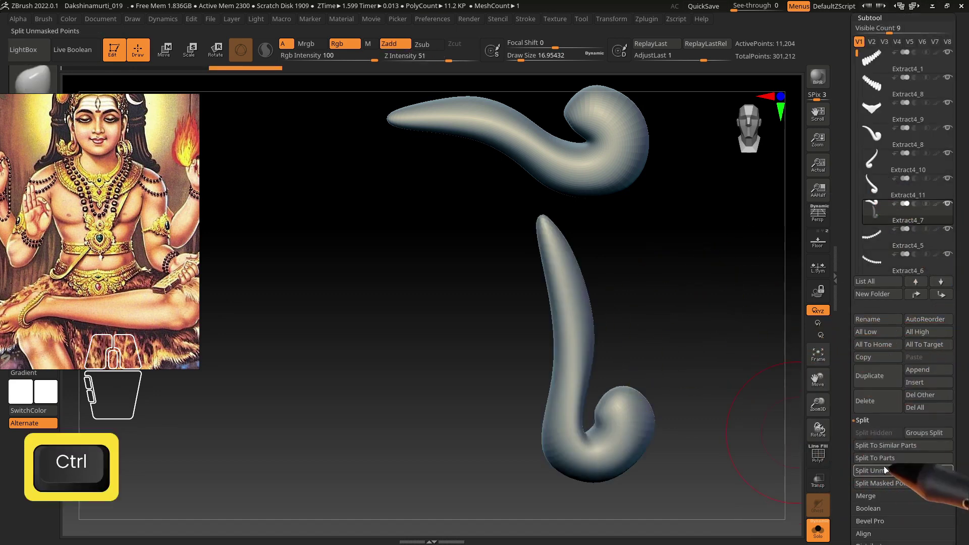
left_click_drag(759, 472, 764, 476, "ctrl")
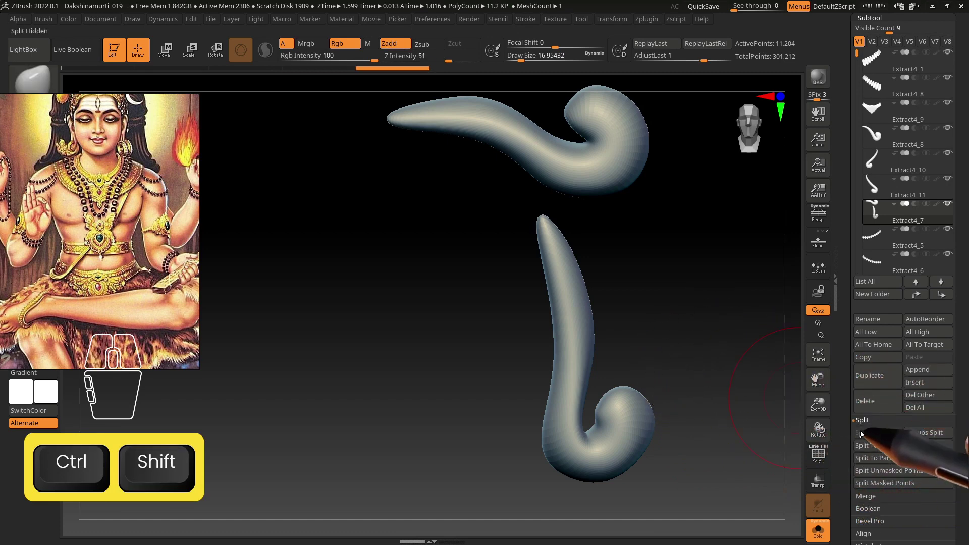
Hide one of the two Extract4_7 curls, split the hidden part into its own subtool, and turn off solo display
left_click(776, 469)
left_click_drag(679, 418, 622, 306)
left_click_drag(521, 231, 573, 312, "ctrl+shift")
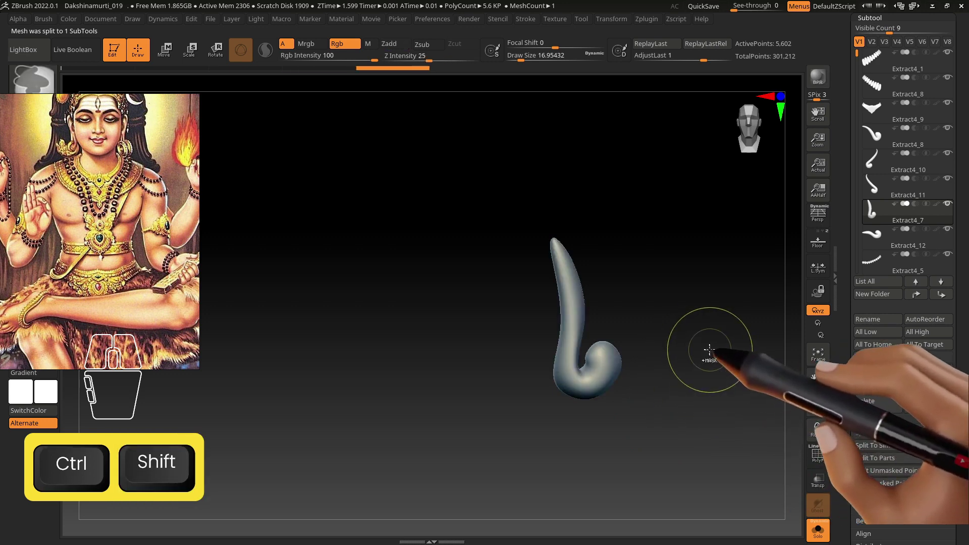
left_click(818, 529)
left_click_drag(728, 456, 642, 359, "alt")
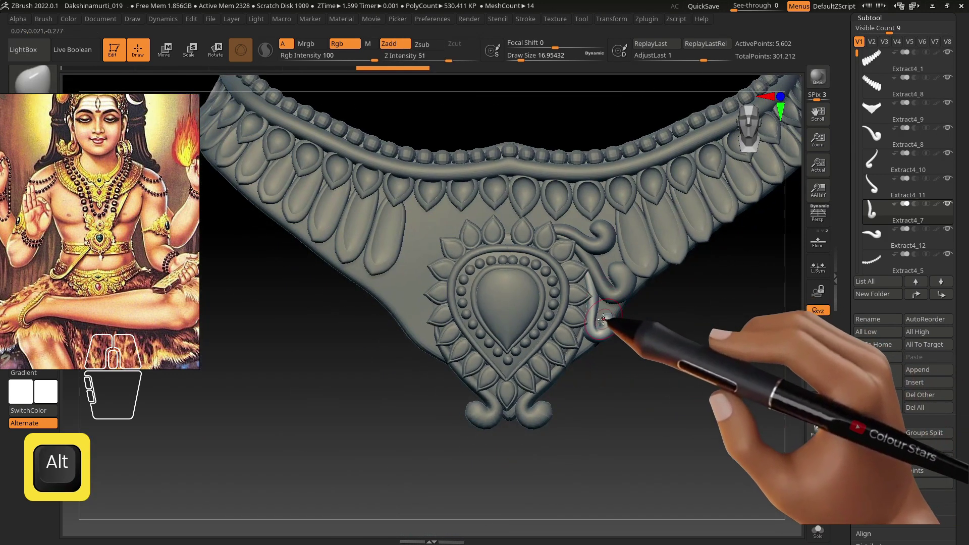
Select the split-off Extract4_12 curl, rebuild its topology with ZRemesher, and subdivide it once
left_click(620, 287, "alt")
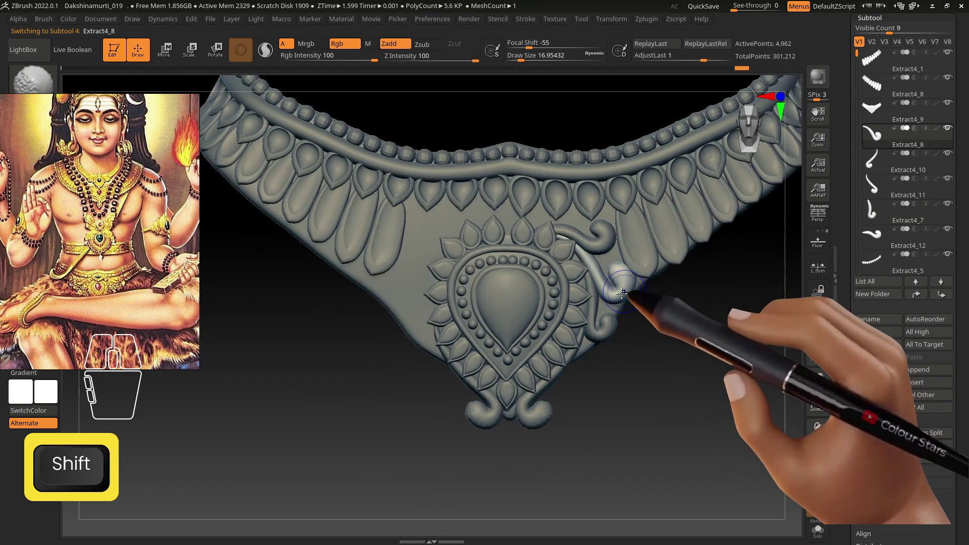
left_click_drag(567, 230, 696, 328, "alt")
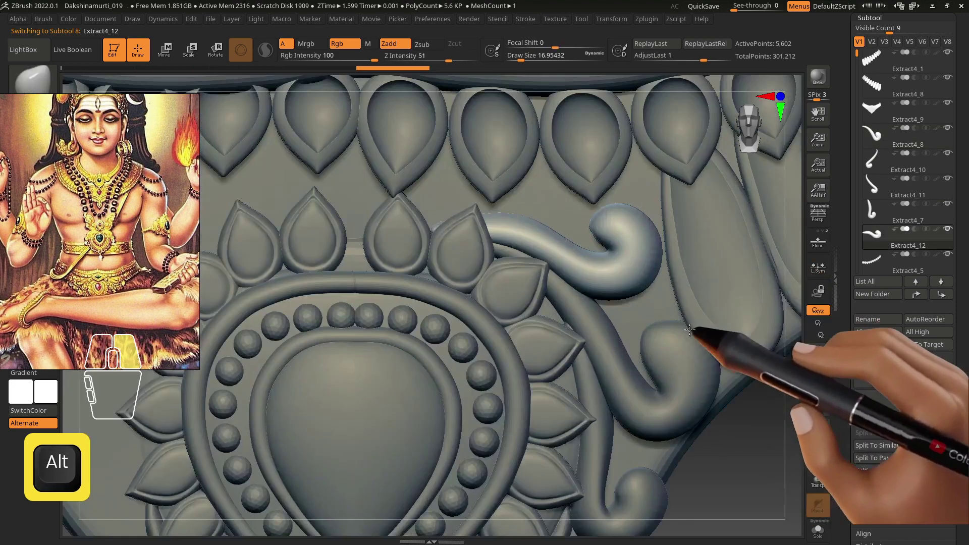
left_click(580, 232, "alt")
key("s")
left_click(582, 228)
left_click_drag(962, 443, 962, 132)
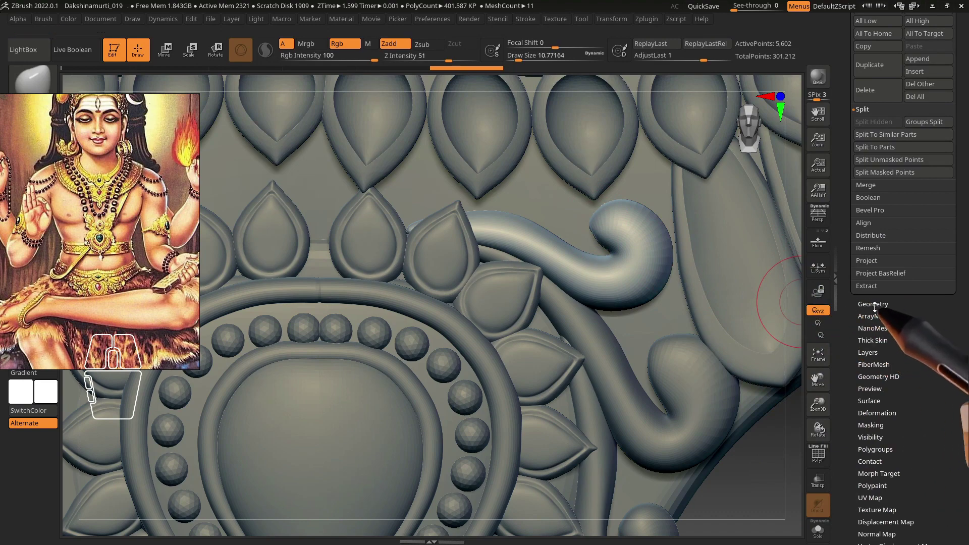
left_click(873, 304)
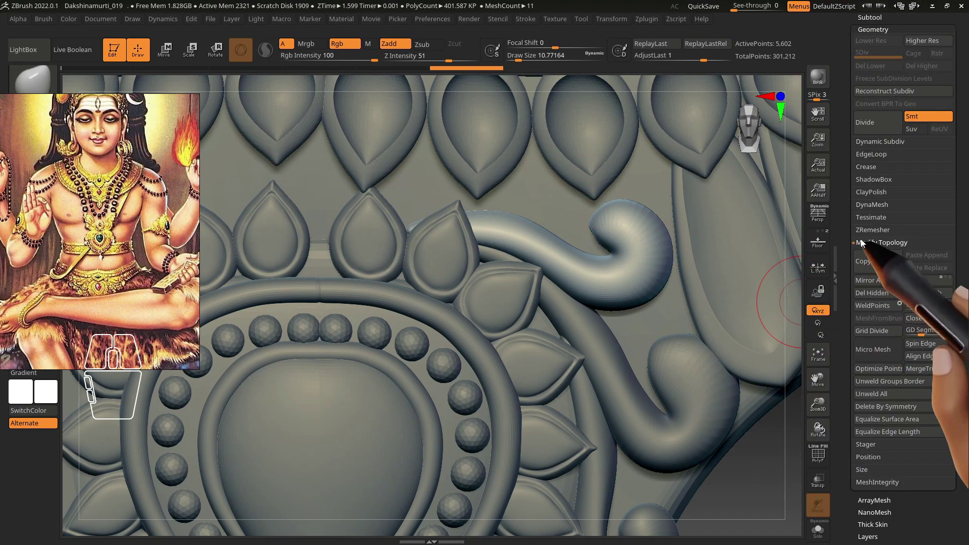
key("s")
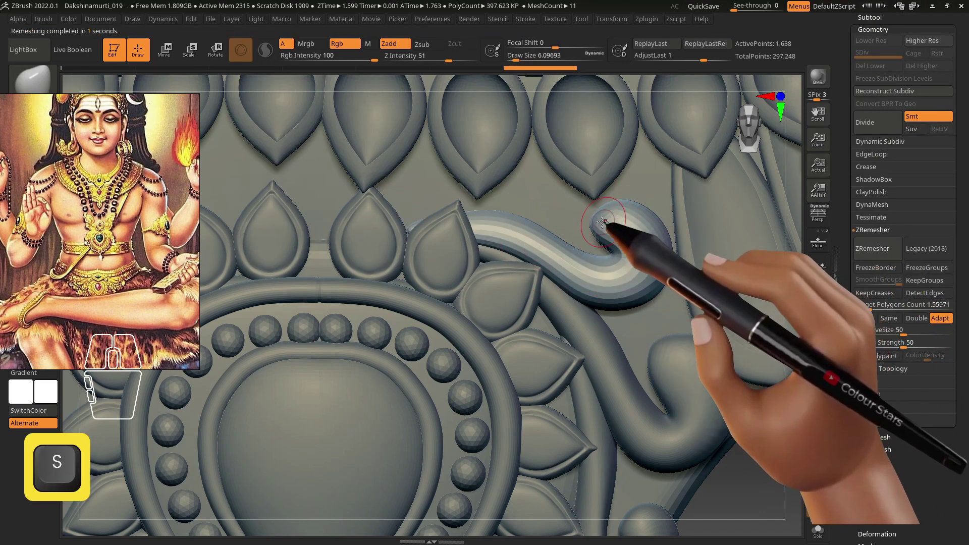
key("ctrl+d")
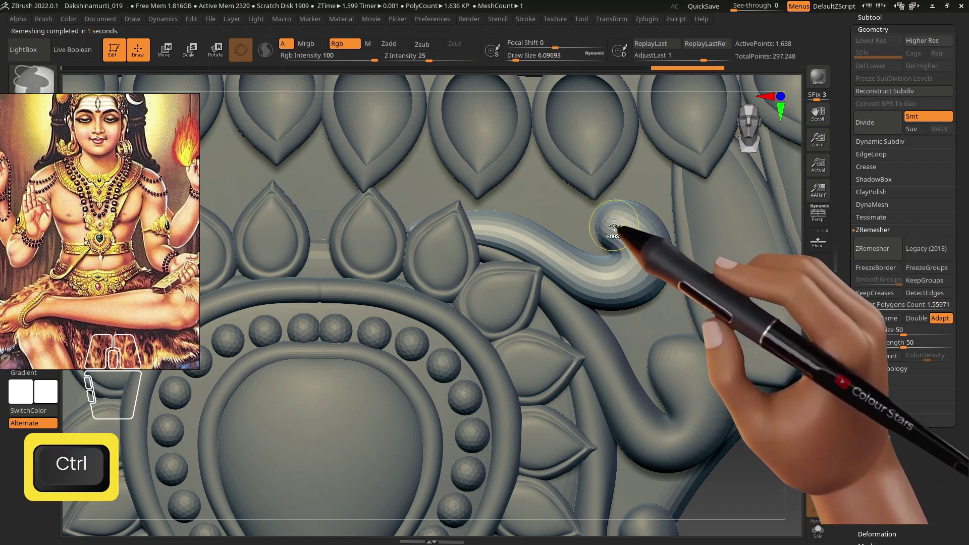
key("shift")
Rebuild the topology of the Extract4_8 curl and the Extract4_7 curl beside the heart ornament with ZRemesher
left_click(654, 361, "alt")
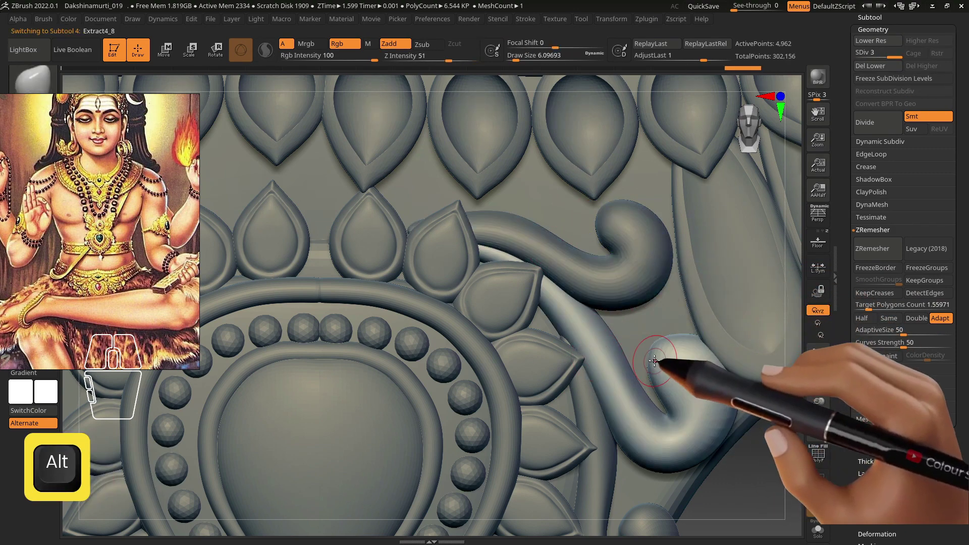
key("s")
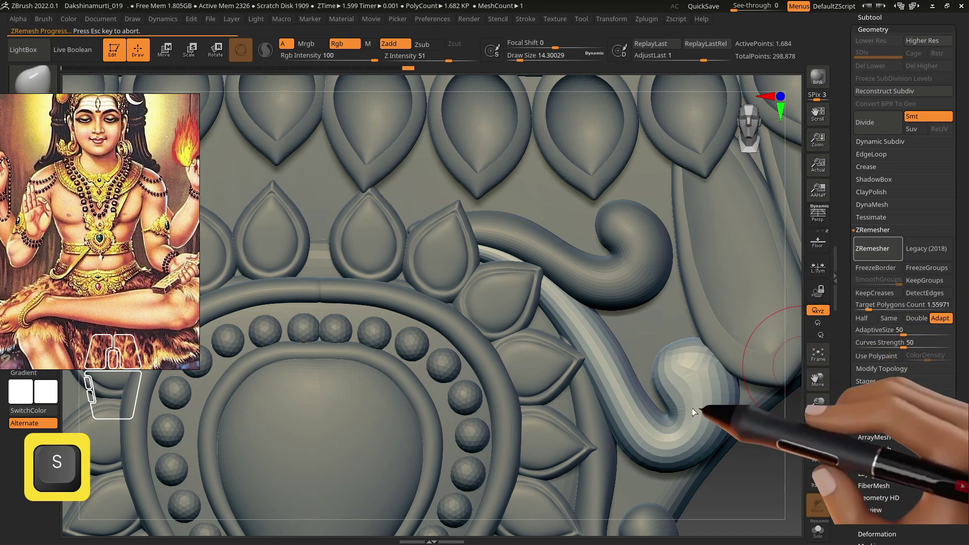
key("s")
right_click_drag(688, 345, 659, 216, "alt")
left_click(615, 408, "alt")
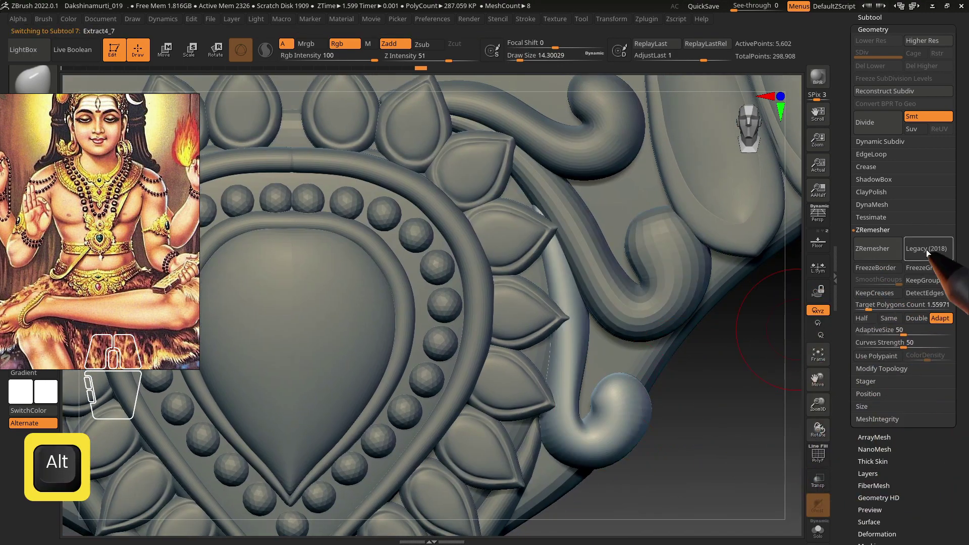
left_click(881, 249)
Rebuild the topology of the two curls at the belt's lower point with ZRemesher
right_click_drag(601, 396, 594, 304, "alt")
left_click(543, 428, "alt")
left_click(867, 257)
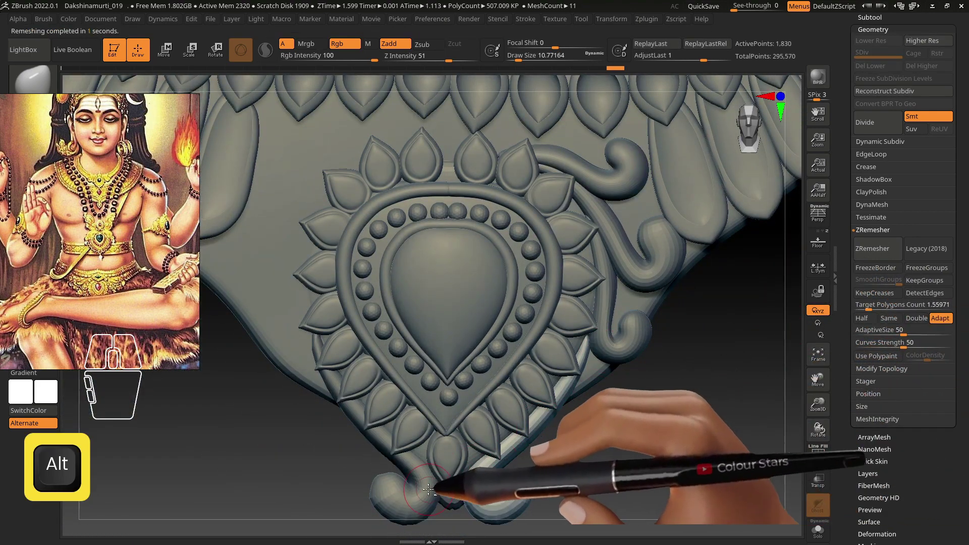
right_click_drag(614, 446, 603, 371, "alt")
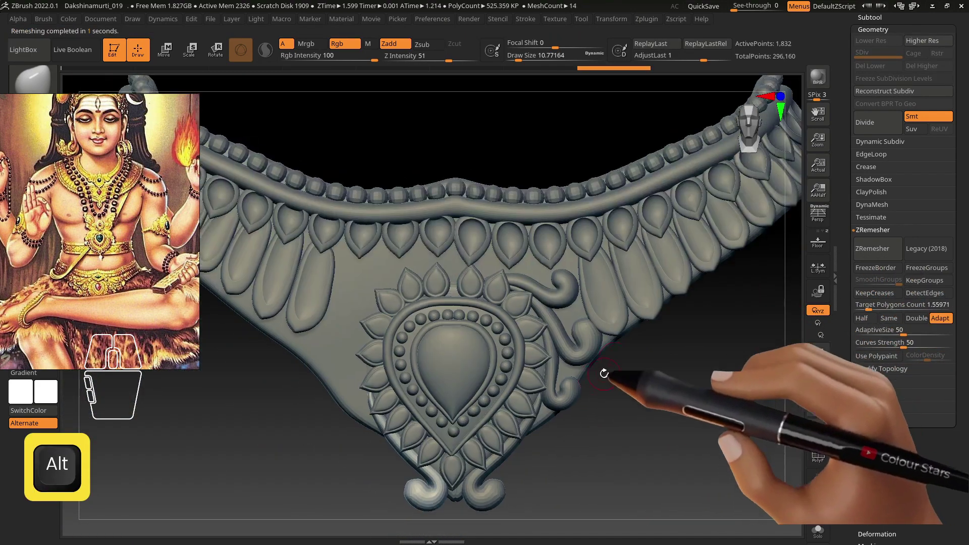
Duplicate the Extract4_7 curl, mirror the copy, and move it to the opposite side of the heart ornament
left_click(575, 392, "alt")
key("w")
key("ctrl+shift+d")
left_click_drag(908, 503, 908, 462)
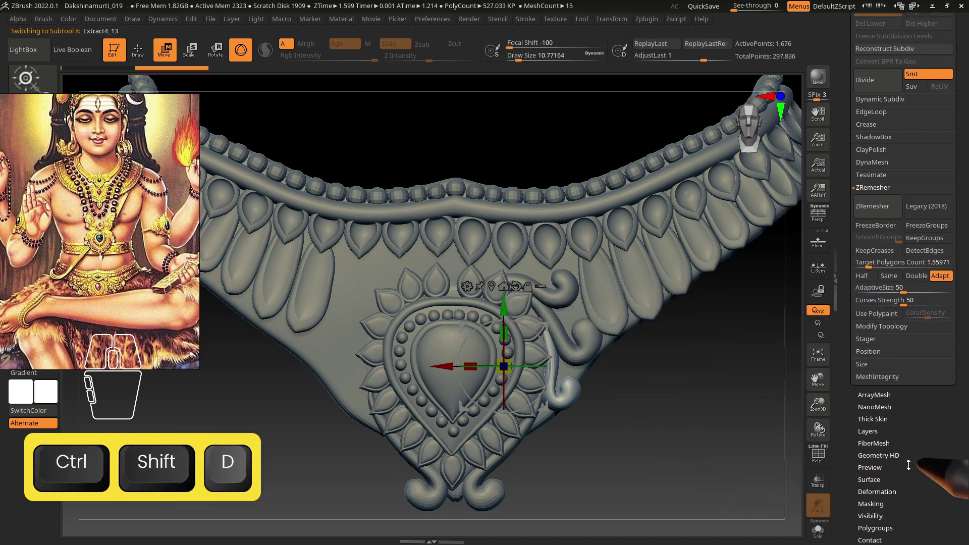
left_click(880, 492)
left_click(865, 105)
left_click_drag(434, 366, 287, 367)
mouse_move(303, 369)
right_mouse_down()
mouse_move(347, 382)
mouse_move(310, 371)
right_mouse_up()
left_click_drag(281, 360, 277, 359)
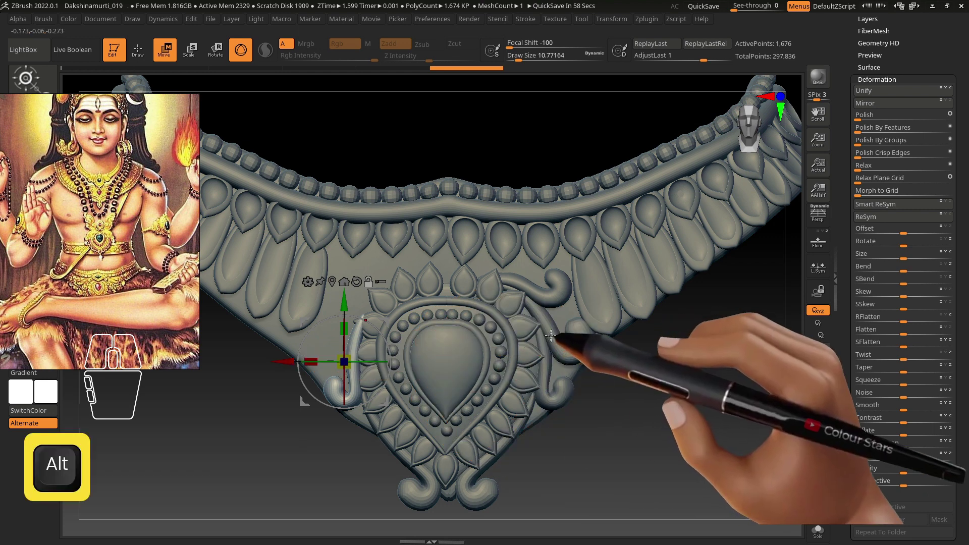
Duplicate the Extract4_8 curl, mirror the copy, and place it on the opposite side of the heart ornament
left_click(541, 325, "alt")
key("ctrl+shift+d")
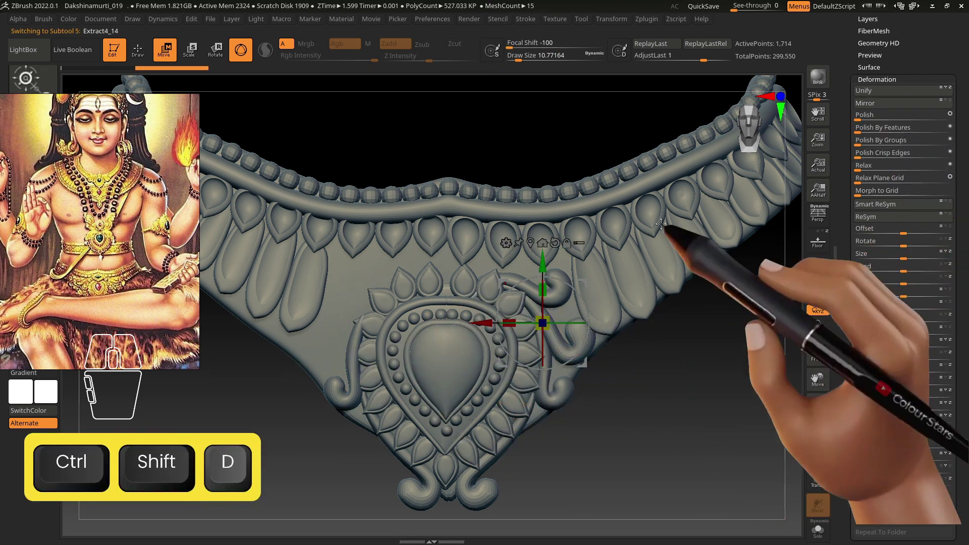
left_click_drag(474, 323, 293, 322)
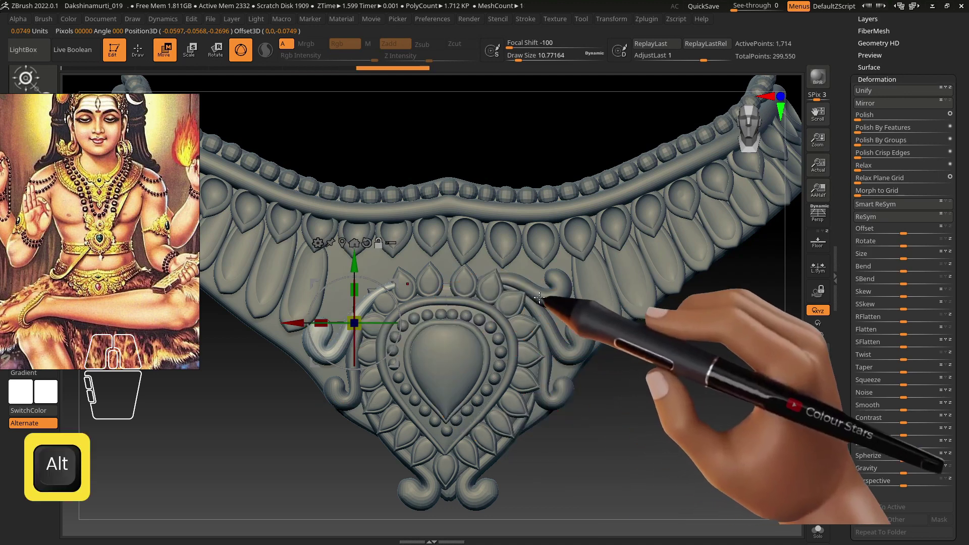
Duplicate the Extract4_12 curl above the heart, mirror the copy, and move it to the matching place on the opposite side
left_click(551, 302, "alt")
key("ctrl+shift+d")
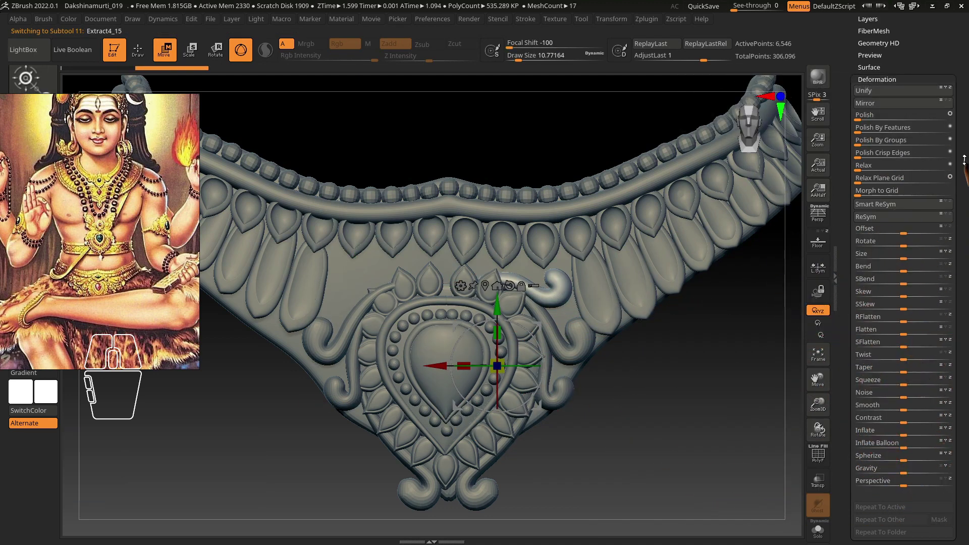
left_click_drag(964, 157, 963, 240)
left_click(872, 51)
left_click(871, 55)
left_click_drag(895, 520, 895, 501)
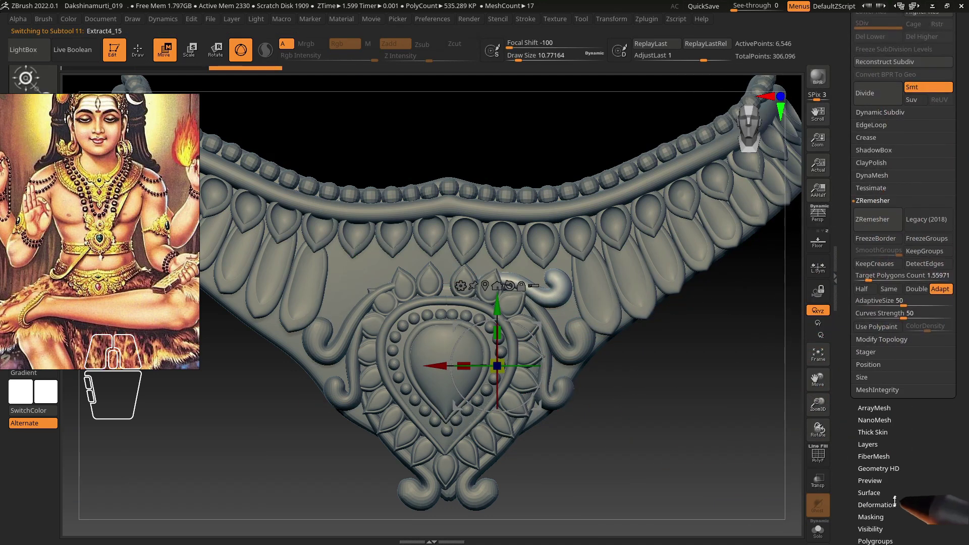
left_click(881, 504)
left_click(874, 103)
left_click_drag(435, 366, 334, 354)
Select the UMesh_PM3D_Sphere3D1_7 piece of the heart ornament and shift it slightly along its depth axis
left_click(473, 383, "alt")
right_click_drag(469, 390, 438, 260)
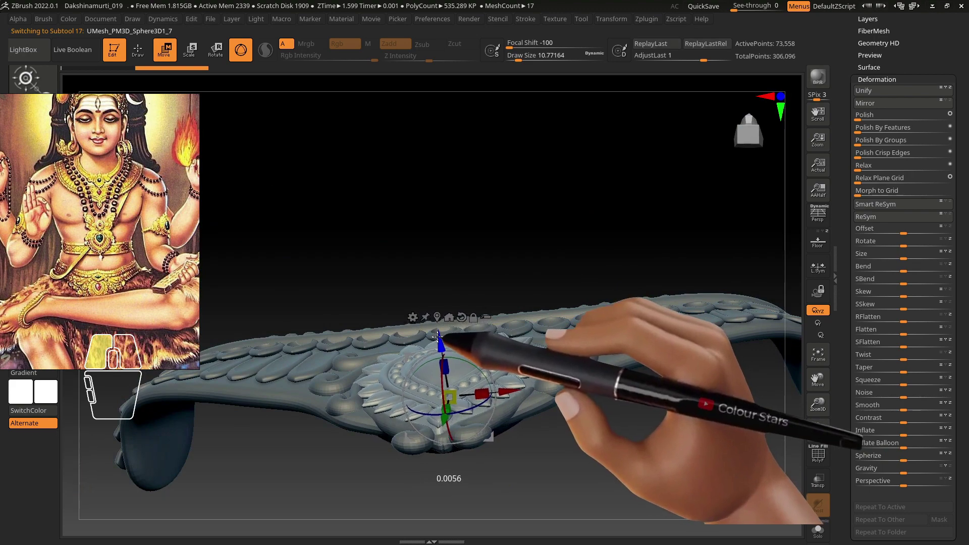
mouse_move(470, 359)
right_mouse_down()
mouse_move(467, 368)
mouse_move(483, 358)
right_mouse_up()
left_click_drag(486, 359, 487, 362)
right_click_drag(488, 363, 247, 107)
Select the Extract4_6 teardrop row and move it off the belt into the empty space below
key("q")
right_click_drag(476, 274, 544, 351, "alt")
left_click(497, 302, "alt")
right_click_drag(552, 306, 534, 255, "alt")
key("w")
left_click_drag(520, 249, 368, 451)
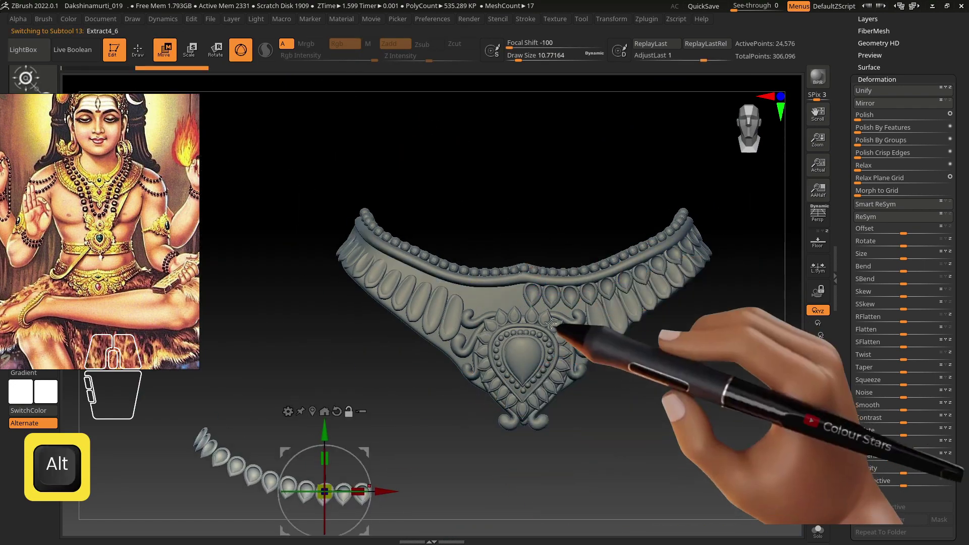
Select the remaining Extract4_5 teardrop row and set the brush draw size to about 46.9
right_click_drag(521, 267, 555, 324, "alt")
key("q")
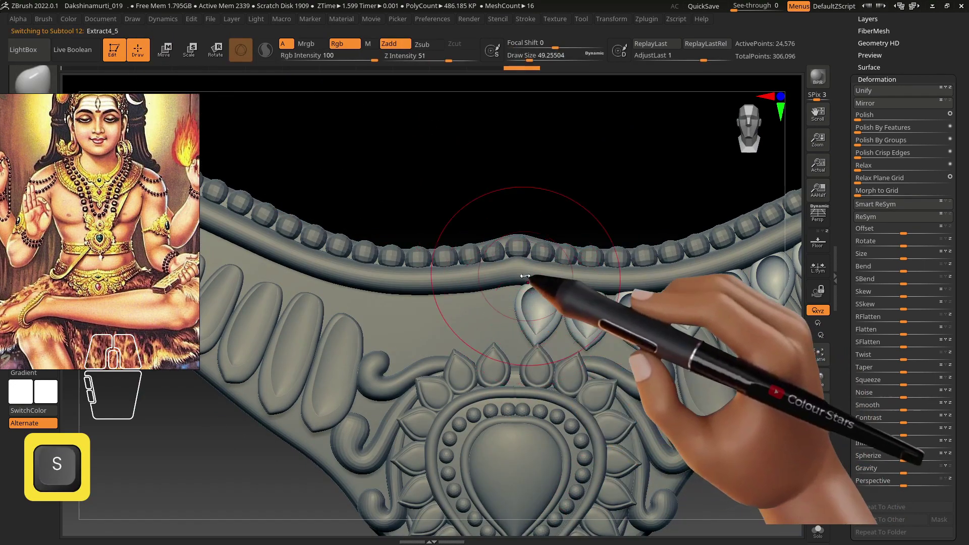
mouse_move(580, 291)
right_mouse_down("alt")
mouse_move(562, 298)
mouse_move(638, 291)
right_mouse_up("alt")
key("s")
right_click_drag(745, 301, 607, 339, "shift")
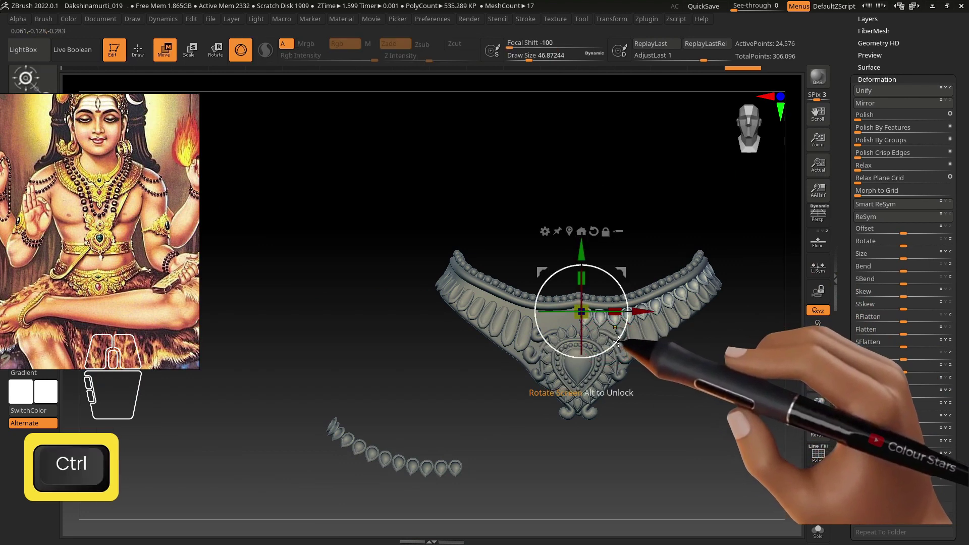
Duplicate the Extract4_5 teardrop row, mirror the copy, and align it along the bare side of the belt
key("ctrl+shift+d")
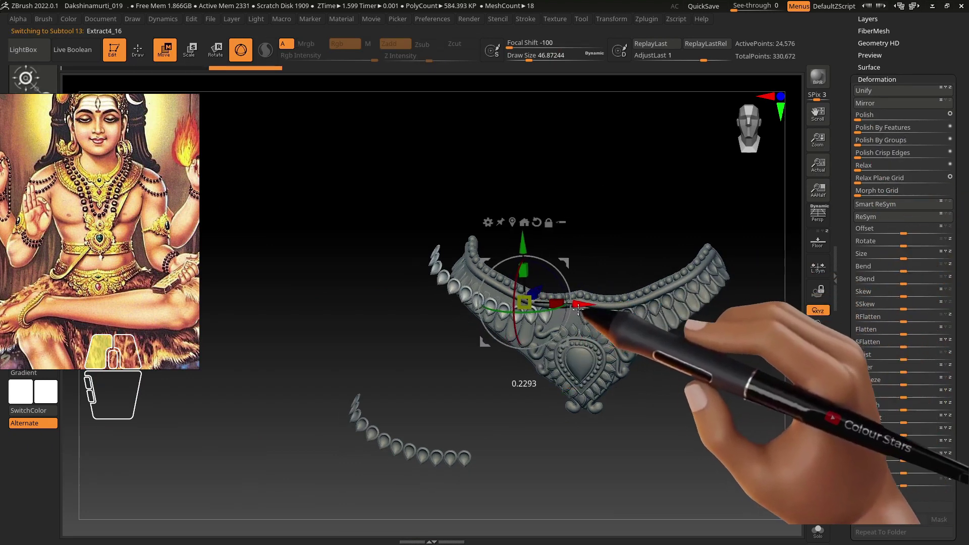
right_click_drag(607, 317, 704, 408, "alt")
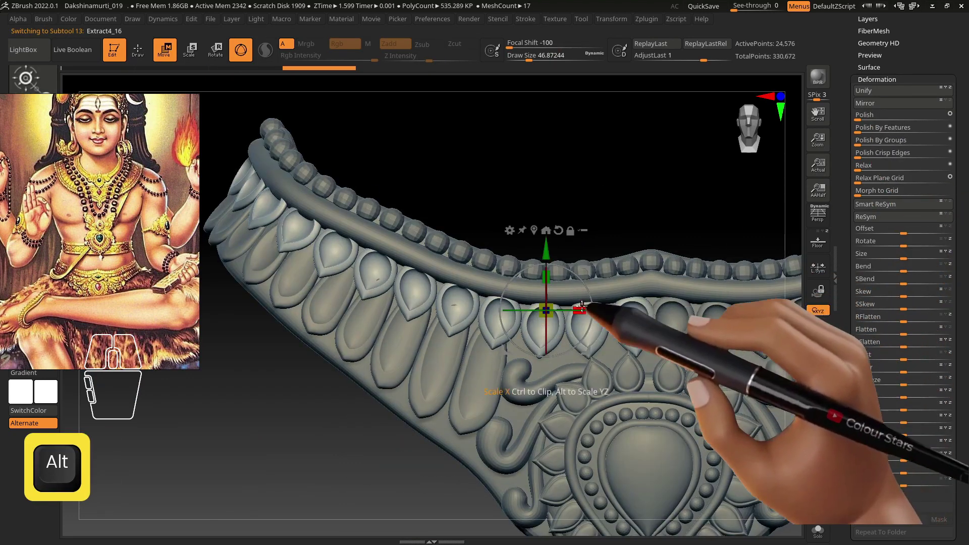
left_click_drag(616, 310, 612, 310)
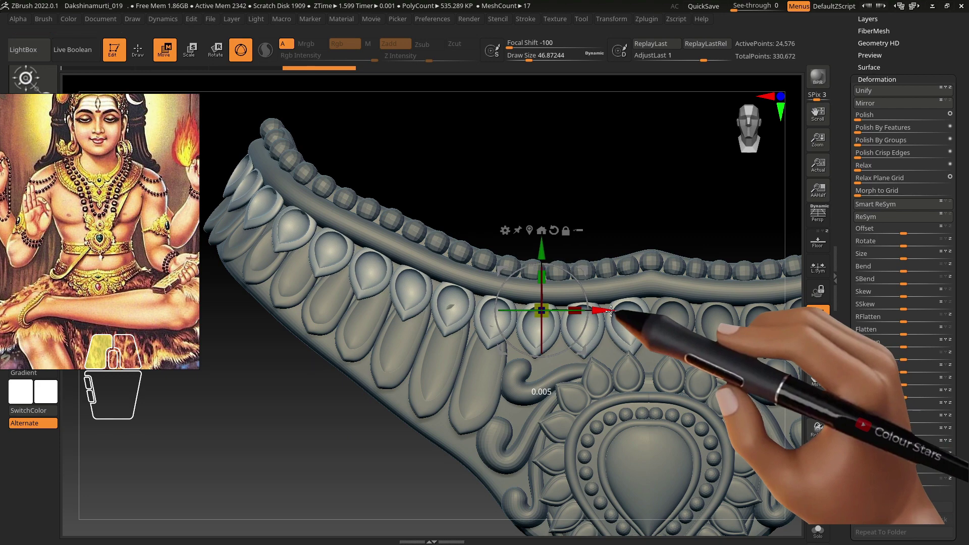
mouse_move(611, 311)
right_mouse_down("alt")
mouse_move(601, 303)
mouse_move(604, 280)
right_mouse_up("alt")
Adjust the mirrored teardrop row's outer end with the brush at a draw size of about 95.6, then select the Extract4_8 long petals
left_click(135, 55)
mouse_move(439, 227)
right_mouse_down("alt")
mouse_move(498, 286)
mouse_move(479, 253)
mouse_move(382, 245)
right_mouse_up("alt")
key("s")
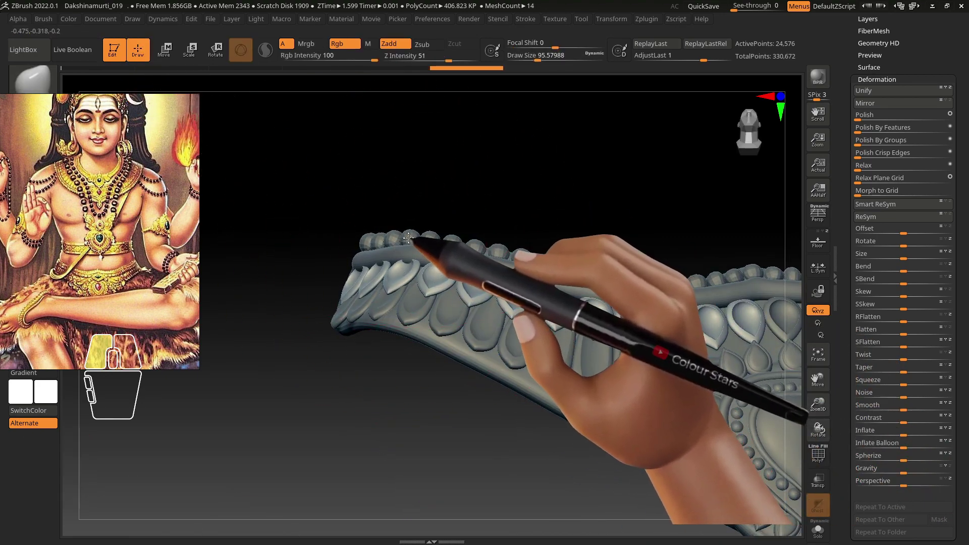
left_click_drag(409, 237, 463, 257)
key("s")
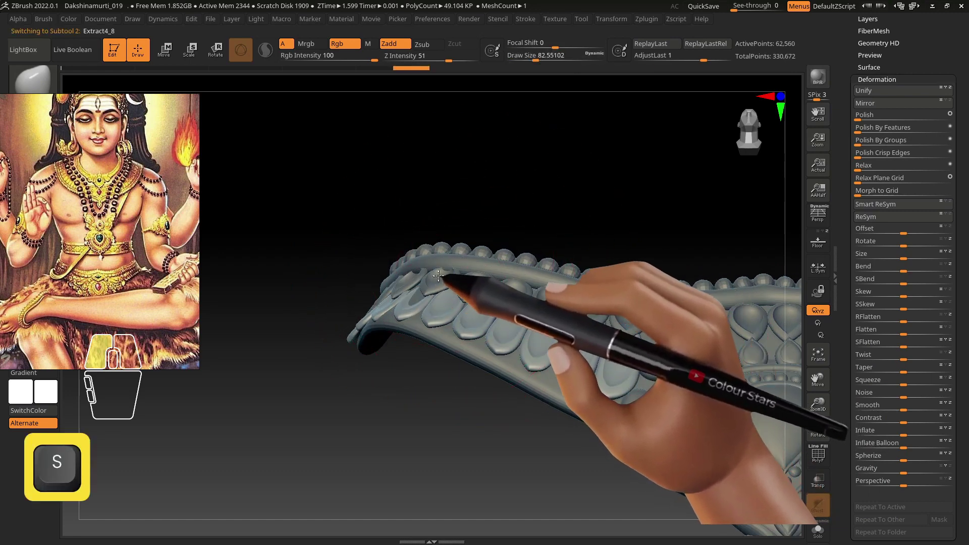
left_click(431, 277, "alt")
right_click_drag(430, 277, 564, 309, "alt")
Select the Extract4_8 row of long petals and nudge it by about 0.009 on the belt
key("w")
left_click_drag(461, 371, 456, 367)
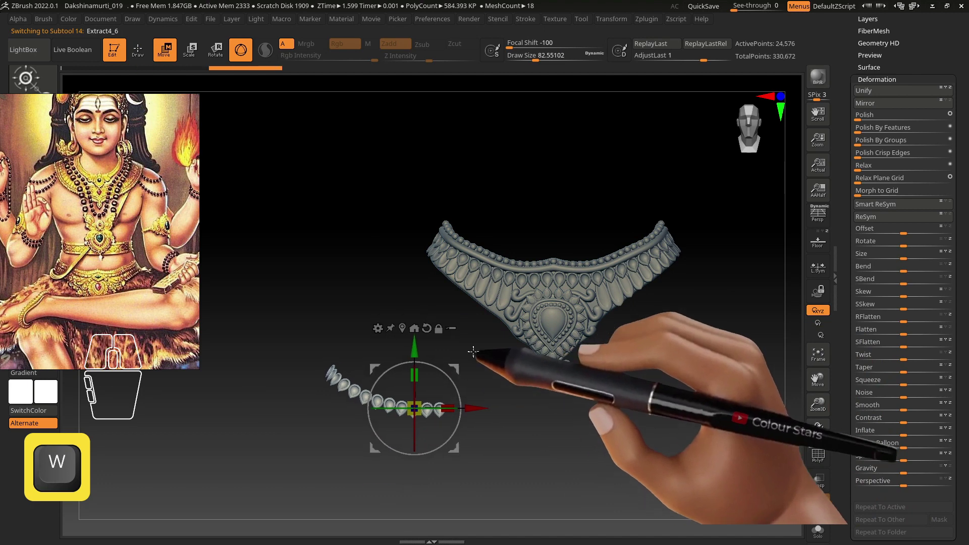
left_click(499, 316, "alt")
right_click_drag(499, 316, 502, 316, "alt")
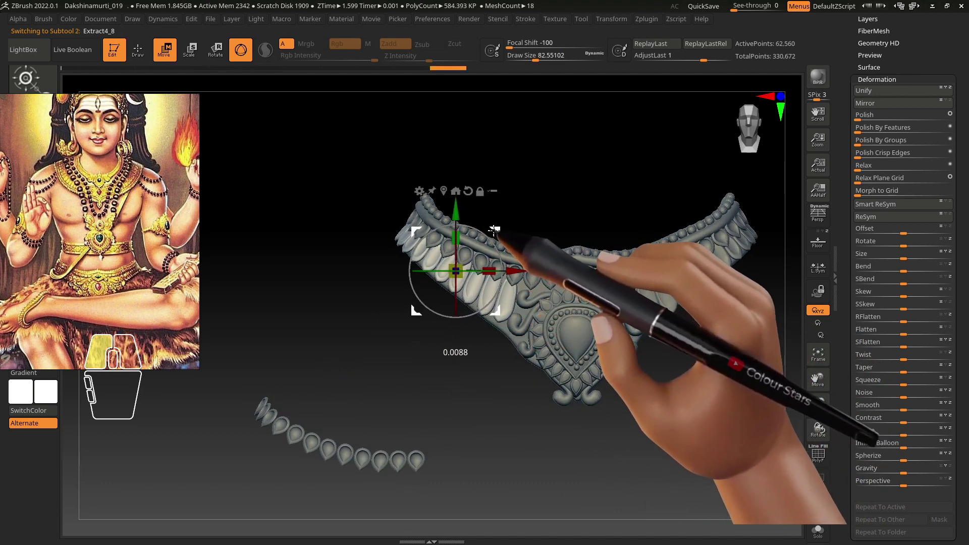
right_click_drag(493, 231, 472, 279, "alt")
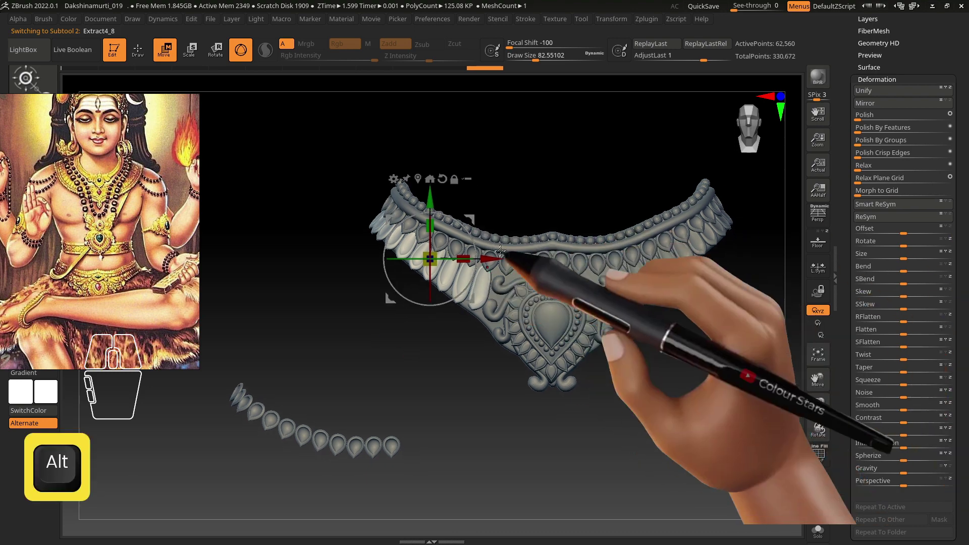
Move the Extract4_8 long petals off the belt, and adjust the Extract4_1 petal tips with the brush at a draw size of about 21.4
left_click_drag(470, 220, 300, 416)
left_click(651, 268, "alt")
mouse_move(703, 285)
right_mouse_down("alt")
mouse_move(670, 366)
mouse_move(647, 354)
right_mouse_up("alt")
left_click(33, 77)
left_click(196, 376)
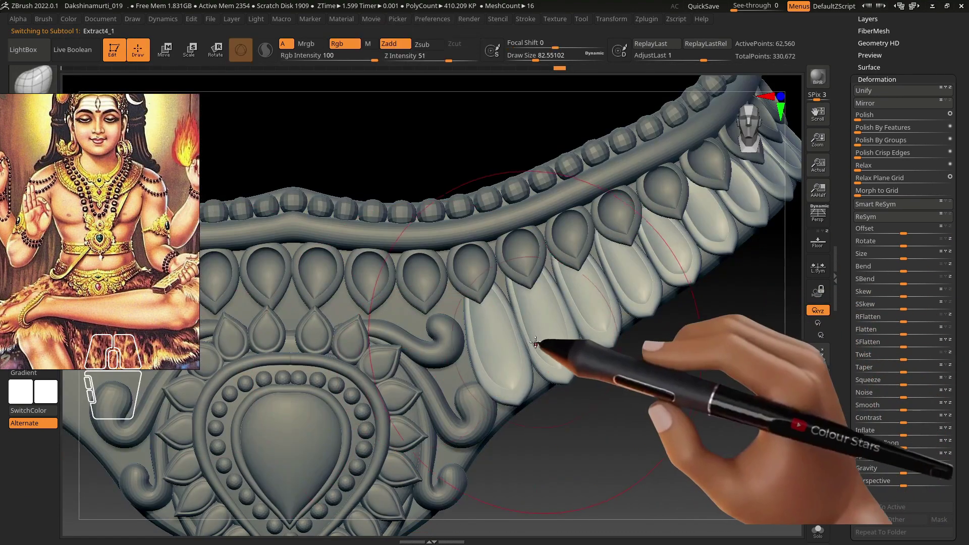
key("s")
left_click_drag(551, 313, 574, 318)
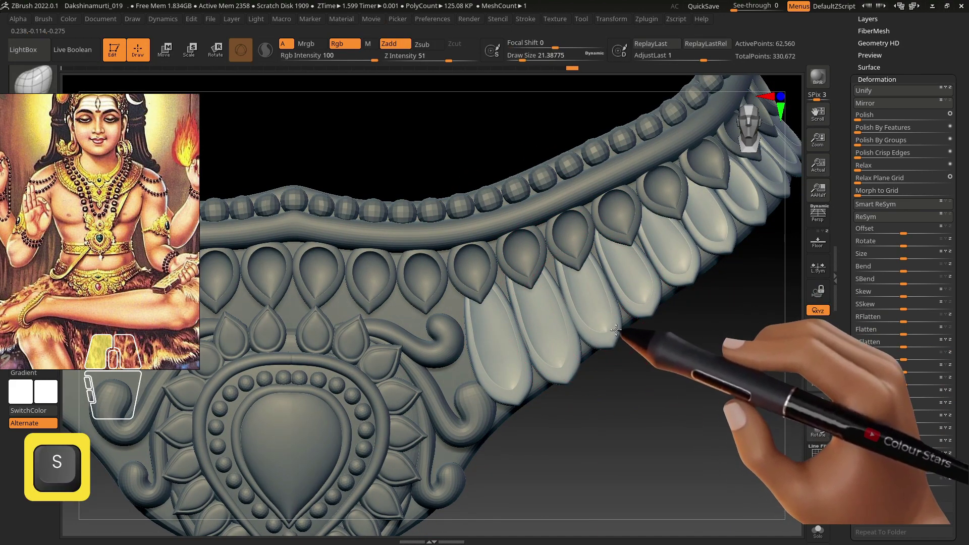
Touch up the Extract4_5 teardrop row with the brush at a draw size of about 26.4, then reselect the Extract4_1 long petals
left_click(578, 246, "alt")
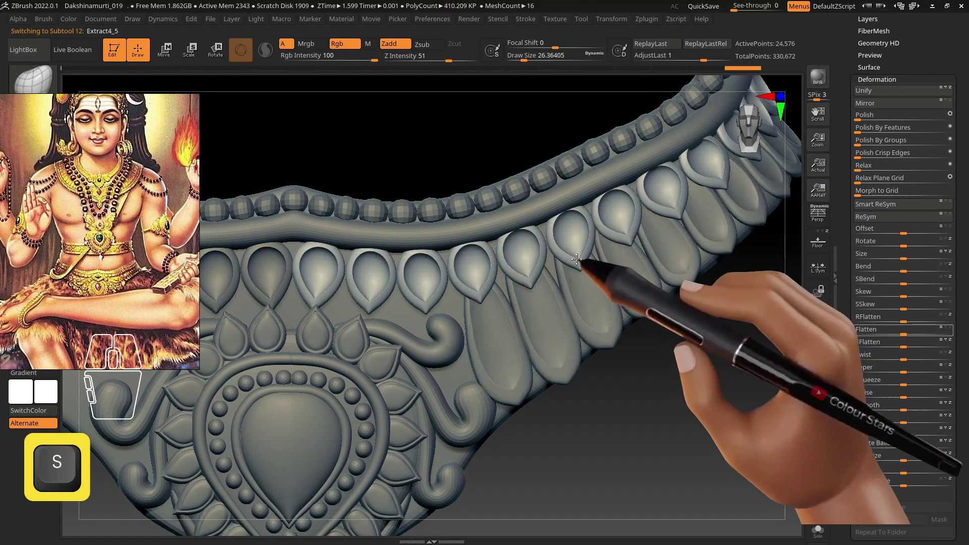
left_click(608, 284, "alt")
right_click_drag(620, 266, 560, 320, "alt")
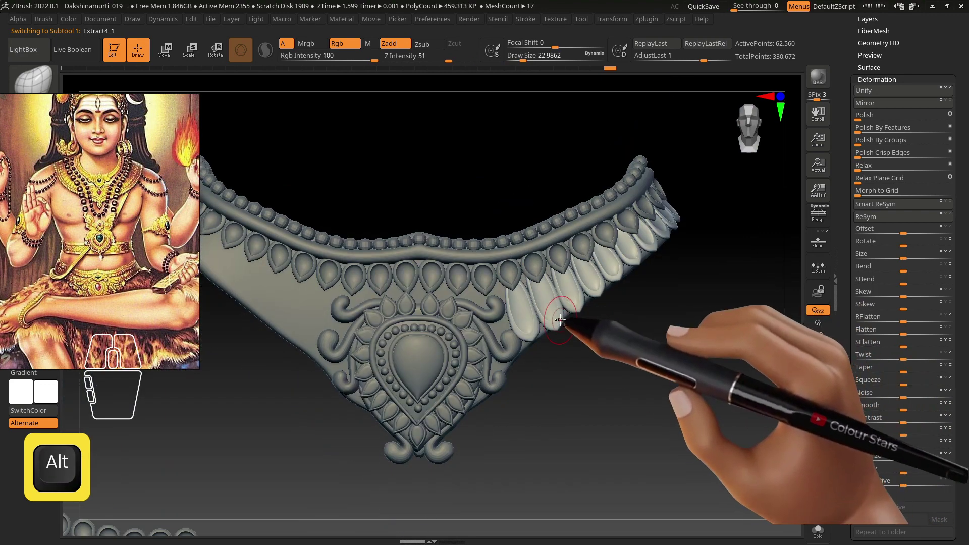
Duplicate the Extract4_1 long petals, mirror the copy, and align it along the bare side of the belt
key("w")
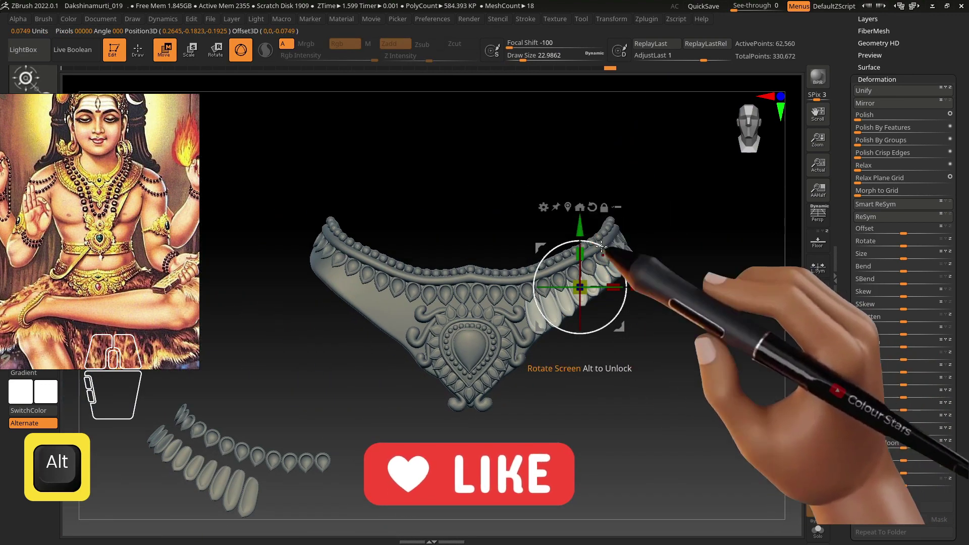
key("ctrl+shift+d")
left_click(863, 102)
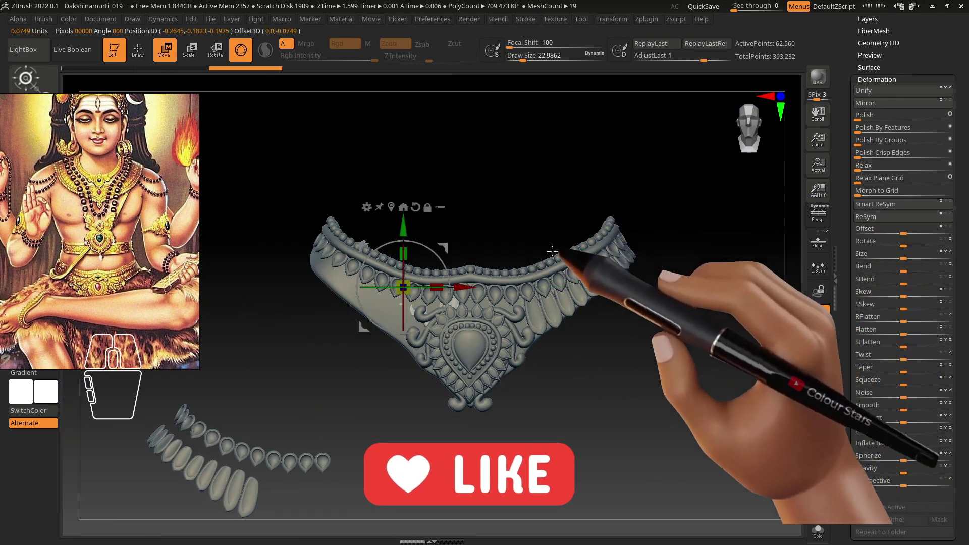
left_click_drag(431, 295, 384, 377)
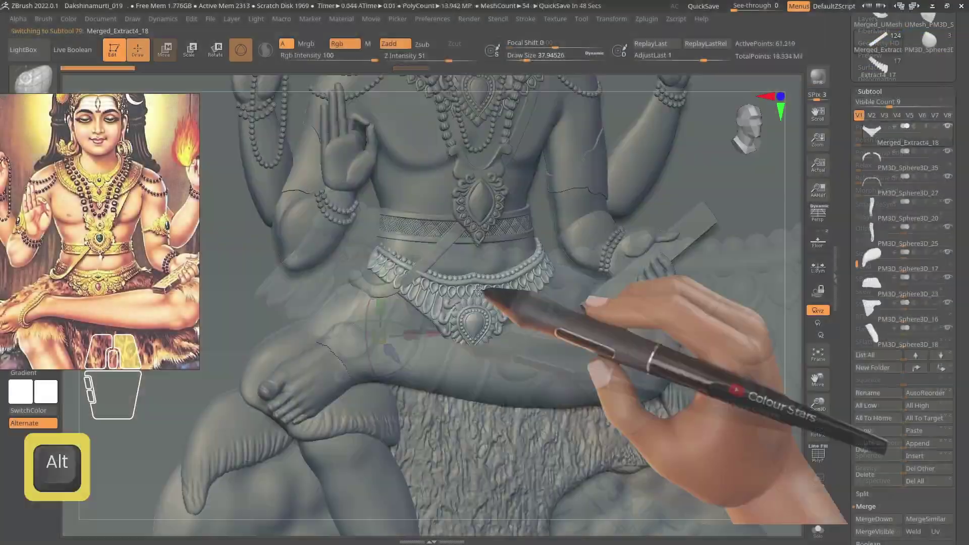
Position the Merged_Extract4_18 belt on the waist, and adjust the PM3D_Sphere3D_3 garment around it with the brush at a draw size of about 179.8
left_click(479, 302, "alt")
key("w")
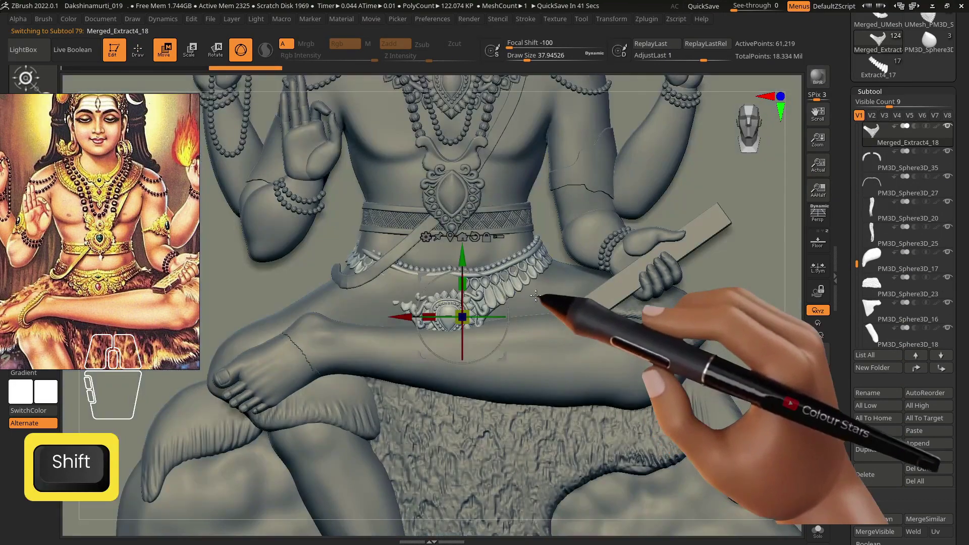
left_click(415, 277, "alt")
key("b")
left_click(261, 363)
key("s")
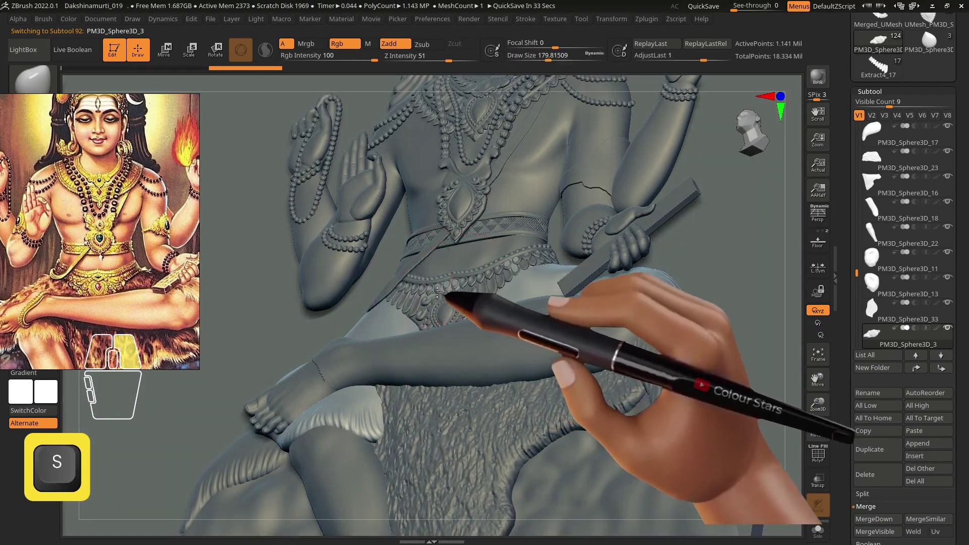
right_click_drag(437, 291, 440, 289)
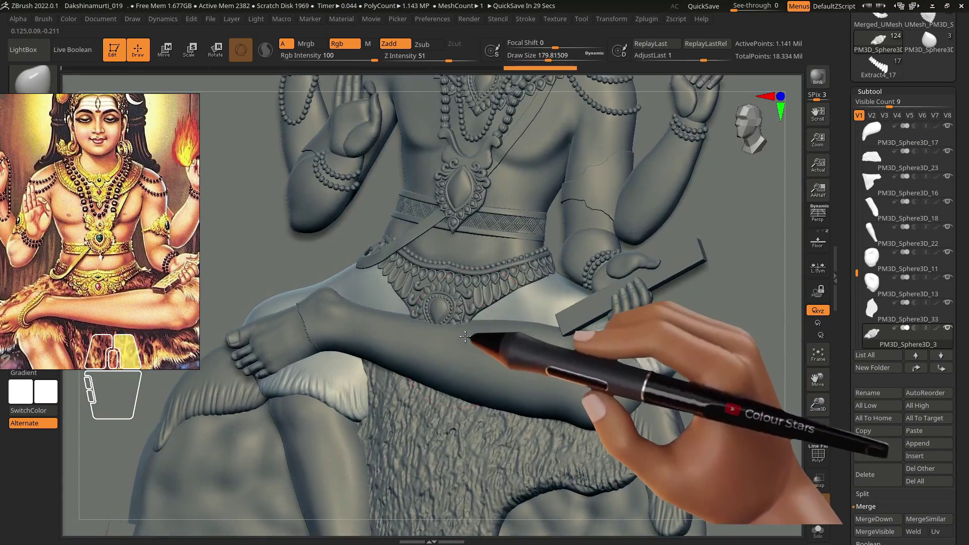
Fit the Merged_Extract4_18 belt around the hips with the brush at a draw size of about 278.9
left_click(454, 341, "alt")
key("s")
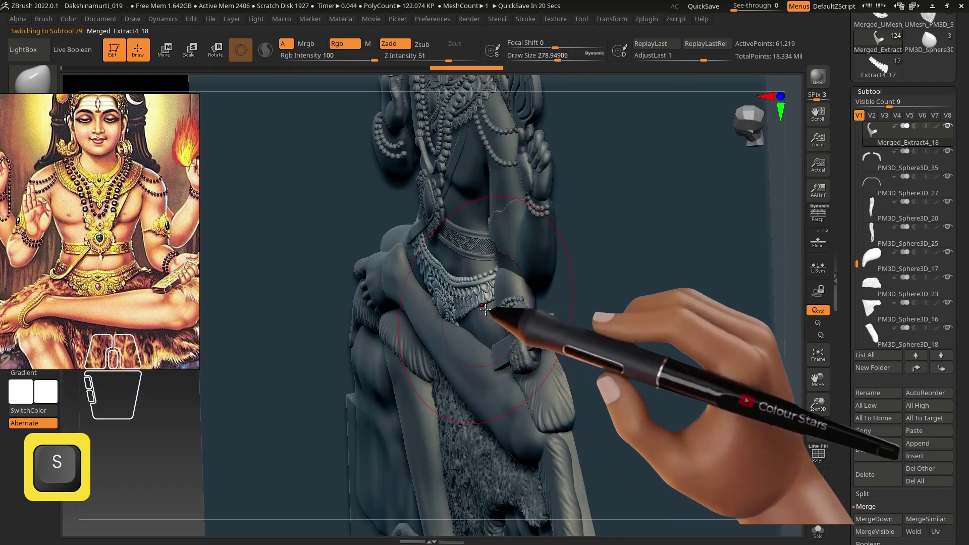
right_click_drag(484, 308, 442, 319)
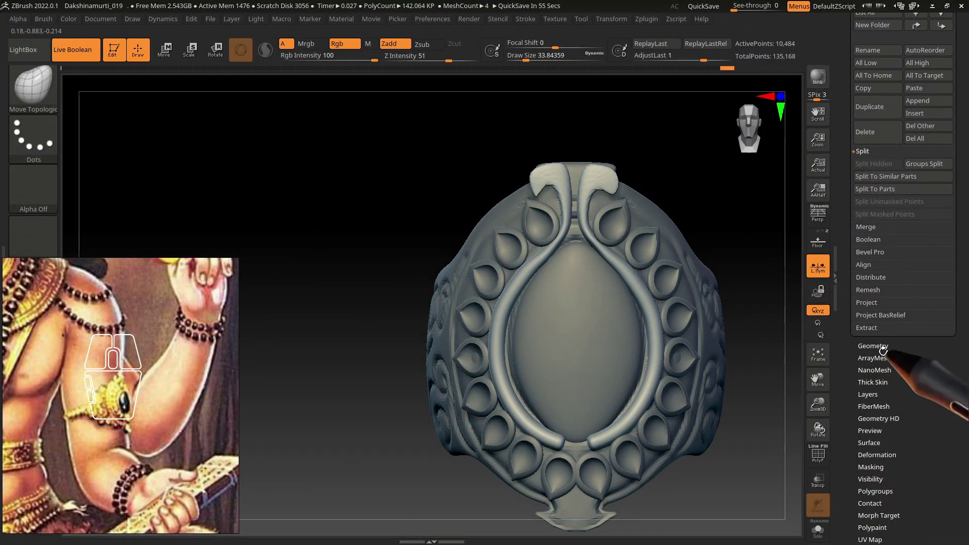
Split the armlet's Extract24 frame around the central stone into separate parts
left_click(867, 346)
left_click(856, 113)
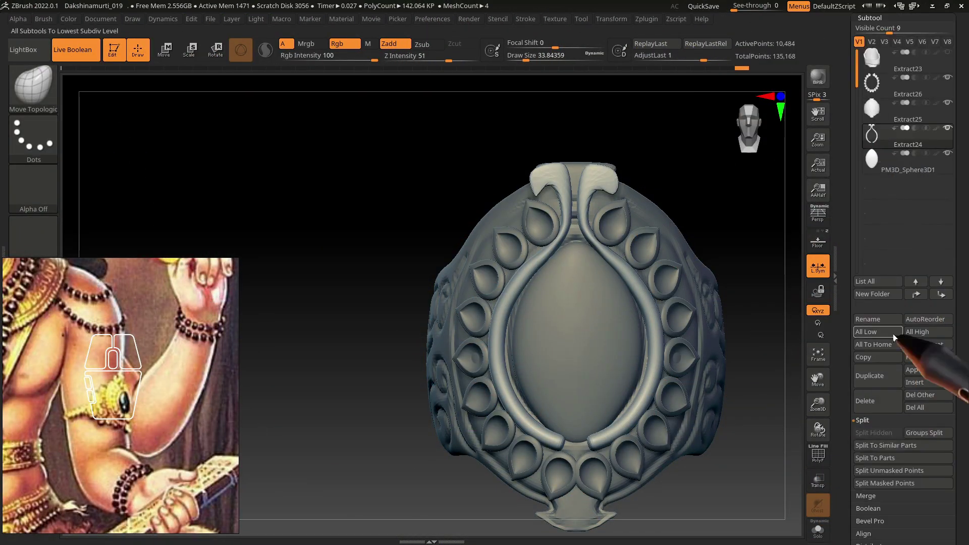
left_click(882, 459)
left_click(888, 480)
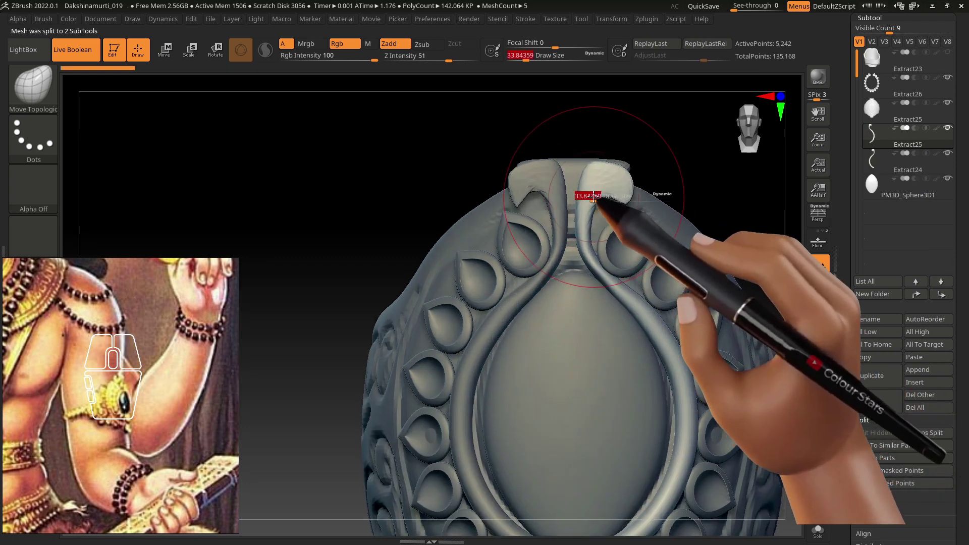
Smooth the upper end of the Extract25 frame strip at a draw size of about 28.1, and ZRemesh it with a target polygon count of 5
left_click_drag(589, 181, 605, 206, "shift")
right_click_drag(724, 331, 720, 292, "alt")
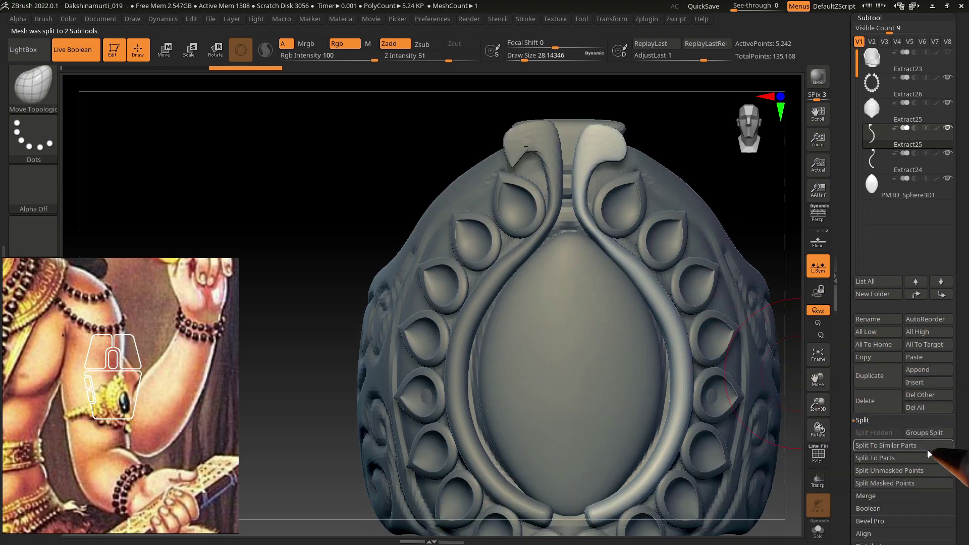
mouse_move(594, 147)
left_mouse_down("shift")
mouse_move(591, 225)
mouse_move(595, 171)
left_mouse_up("shift")
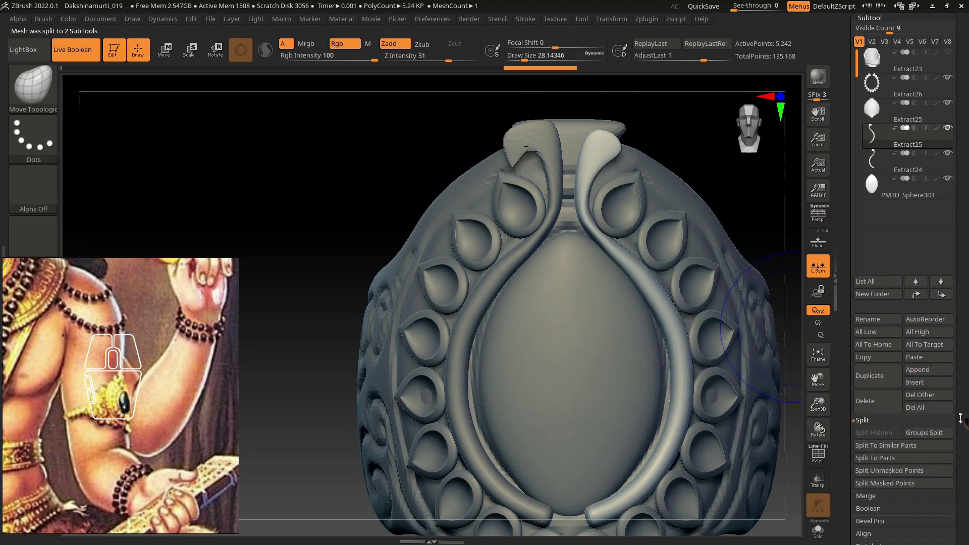
left_click_drag(962, 417, 871, 296)
left_click(873, 328)
left_click(871, 249)
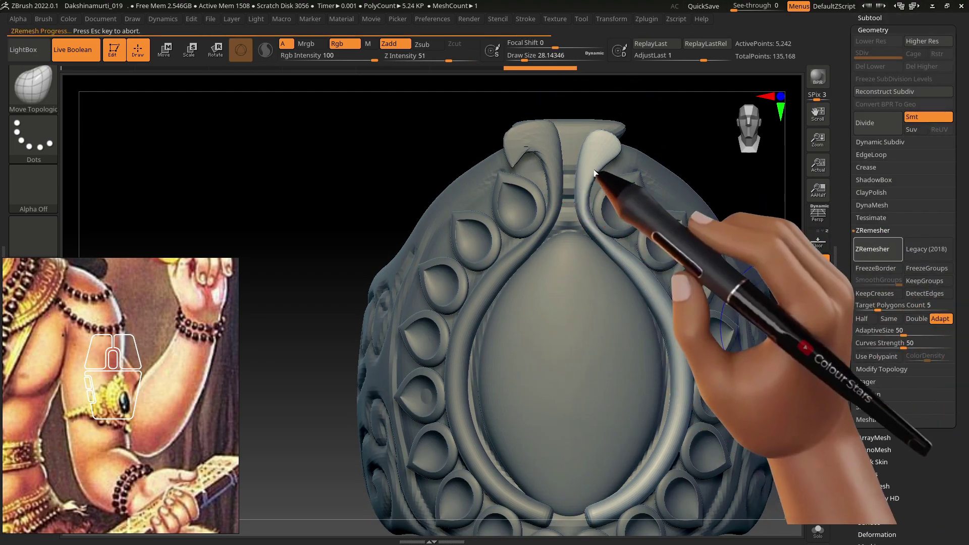
Shape the upper end of the Extract25 strip into a hooked curl with Move Topological, varying the draw size from about 9.7 to 42.3
key("s")
left_click_drag(584, 183, 611, 177)
key("s")
key("s")
mouse_move(596, 171)
left_mouse_down()
mouse_move(610, 158)
mouse_move(595, 152)
mouse_move(594, 137)
left_mouse_up()
key("s")
key("s")
key("s")
key("s")
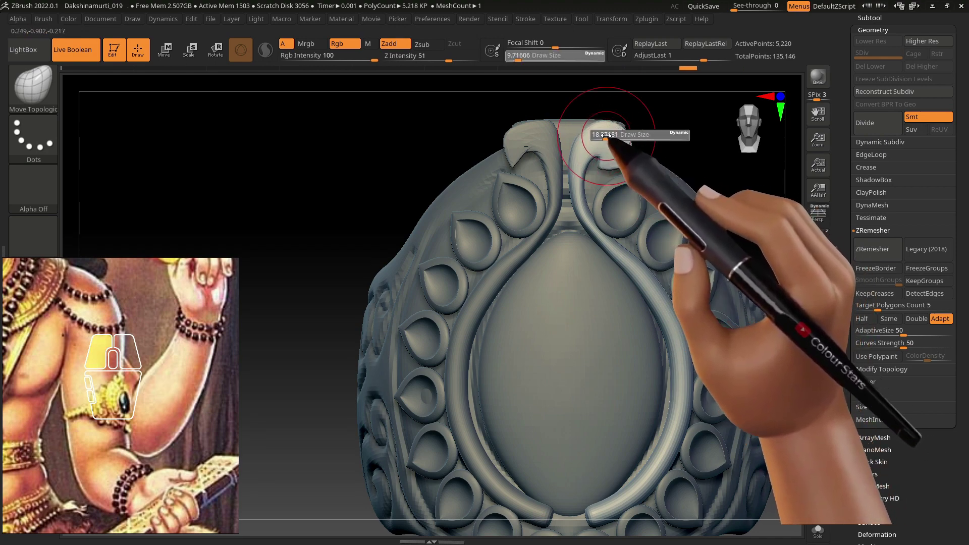
left_click_drag(606, 135, 613, 137)
mouse_move(611, 261)
right_mouse_down()
mouse_move(597, 199)
mouse_move(583, 217)
right_mouse_up()
left_click_drag(583, 217, 584, 197)
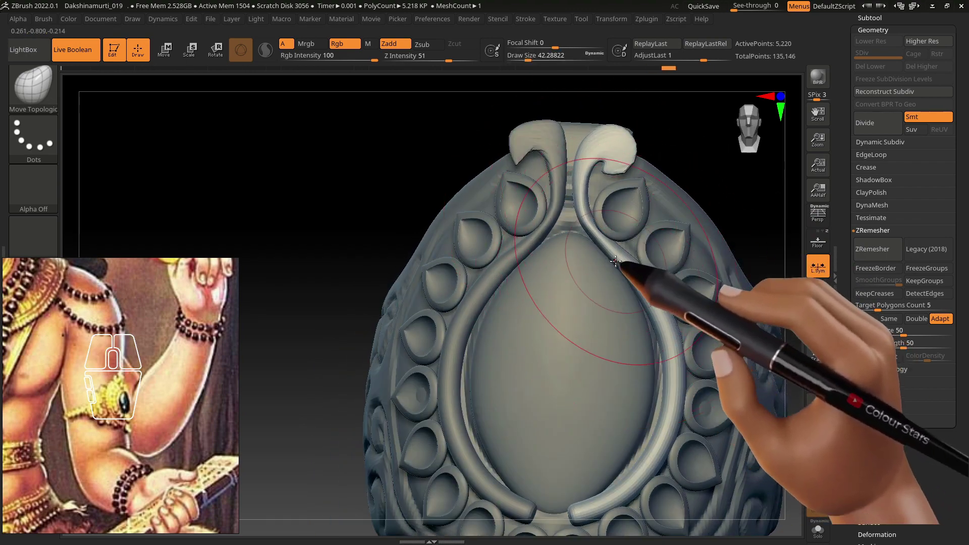
Widen the central PM3D_Sphere3D1 stone toward the frame strips with the brush at a draw size of about 70.5
mouse_move(665, 351)
right_mouse_down("alt")
mouse_move(649, 286)
mouse_move(660, 324)
mouse_move(661, 313)
right_mouse_up("alt")
left_click(653, 372, "alt")
left_click(614, 299, "alt")
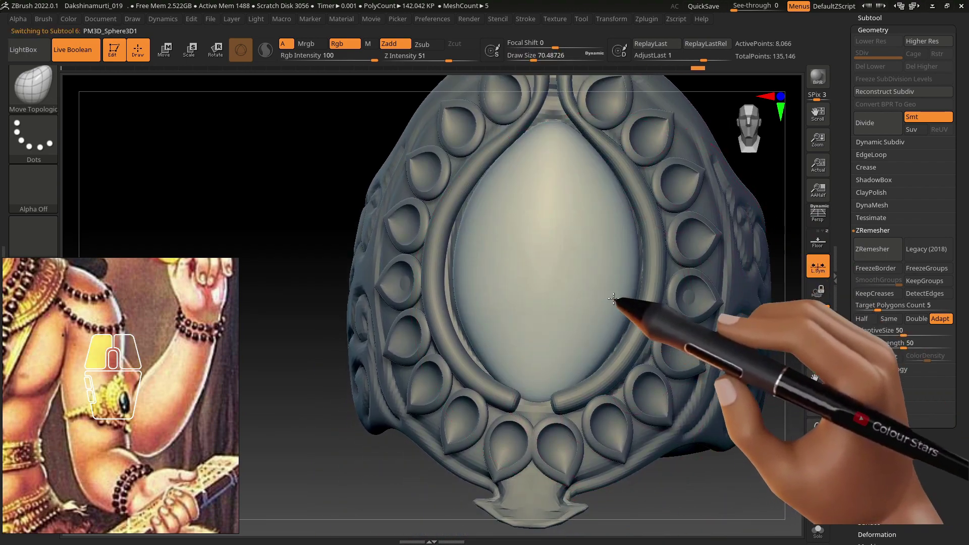
left_click_drag(613, 299, 630, 253)
Extend the Extract25 strip's lower end toward the centre at a draw size of about 28.1, and adjust the PM3D_Sphere3D1 stone at about 62.1
left_click(604, 374, "alt")
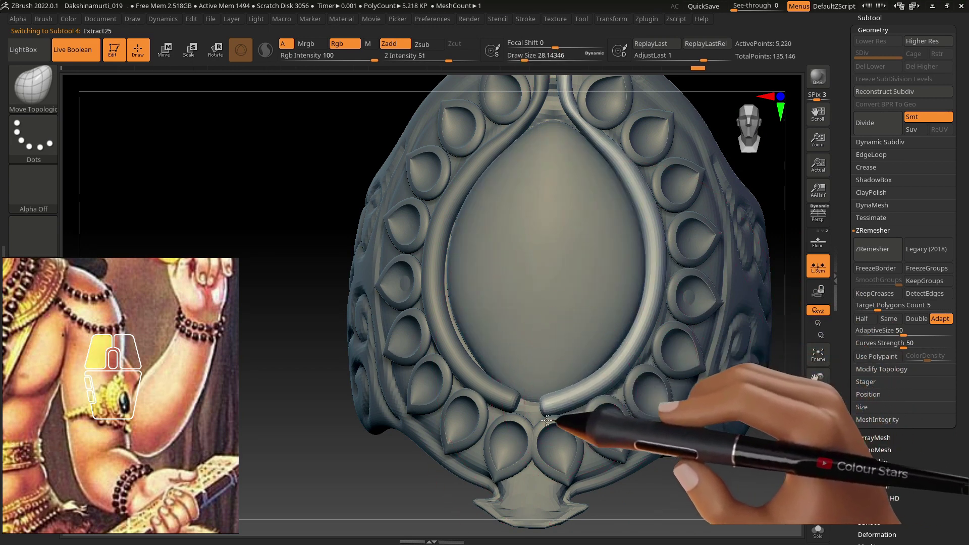
key("shift")
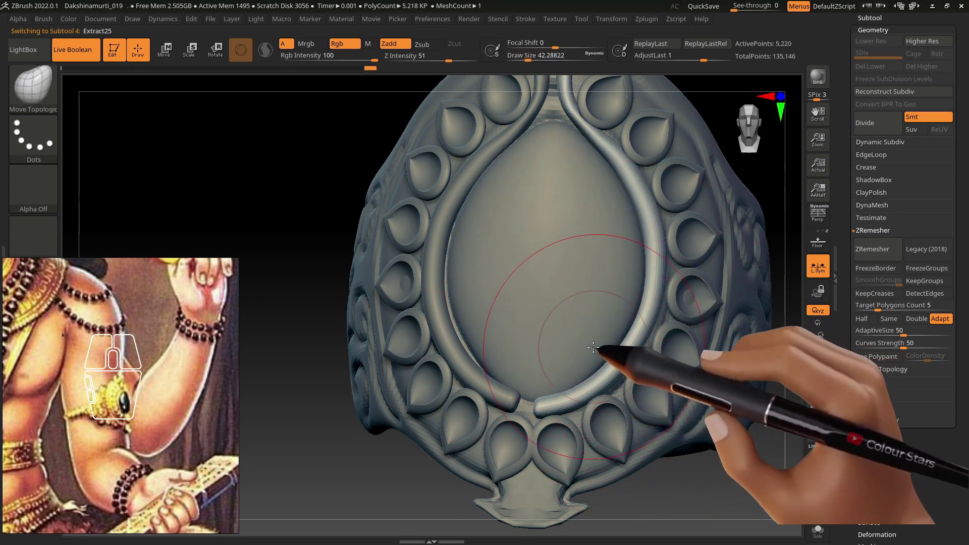
left_click(613, 348, "alt")
right_click_drag(647, 330, 625, 268)
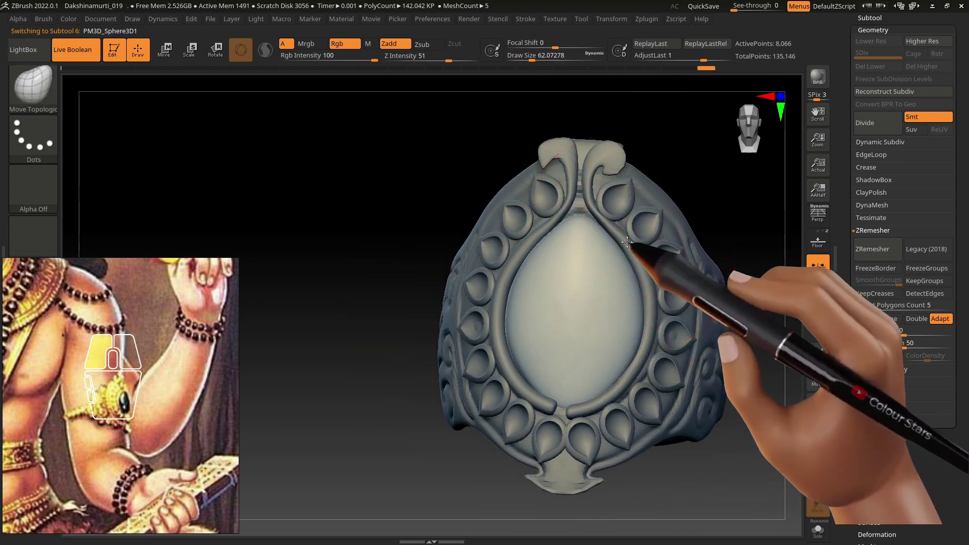
Thicken the Extract25 strip's upper curl with the Inflat brush at draw size about 33.8 and Z Intensity 10, and ZRemesh the strip
left_click(627, 242, "alt")
left_click(39, 92)
left_click(305, 336)
key("s")
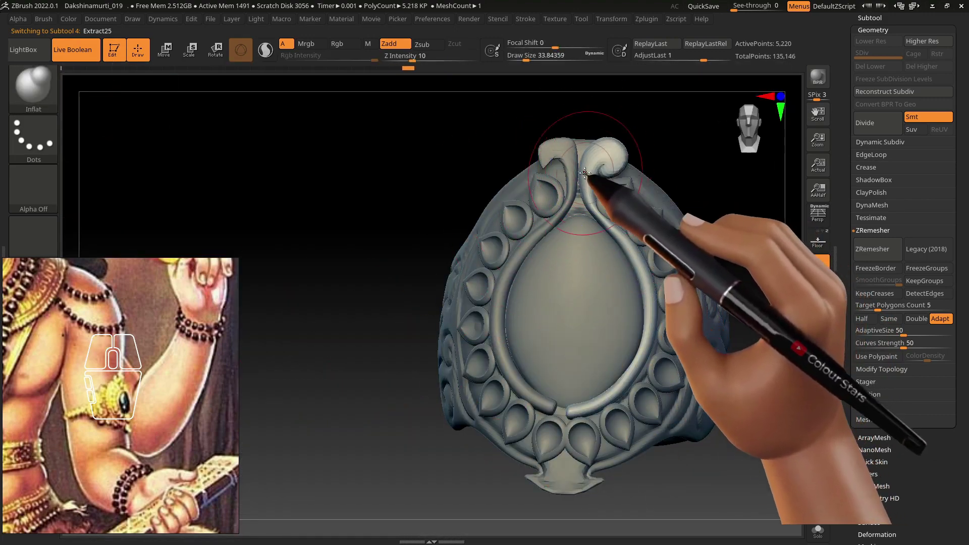
left_click(886, 254)
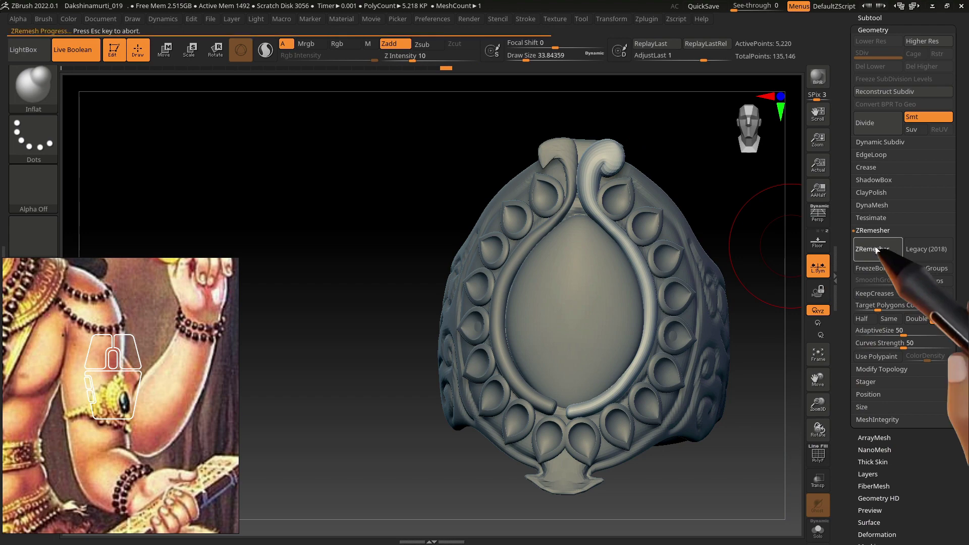
mouse_move(446, 134)
right_mouse_down()
mouse_move(674, 234)
mouse_move(458, 136)
right_mouse_up()
Smooth and refine the Extract25 strip's upper curl at a draw size of about 15.6
left_click(40, 91)
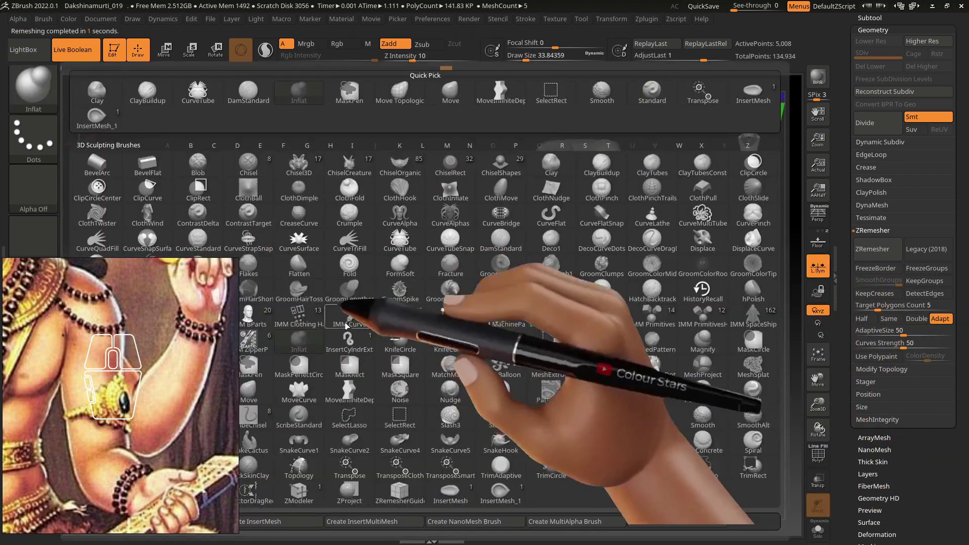
left_click(344, 330)
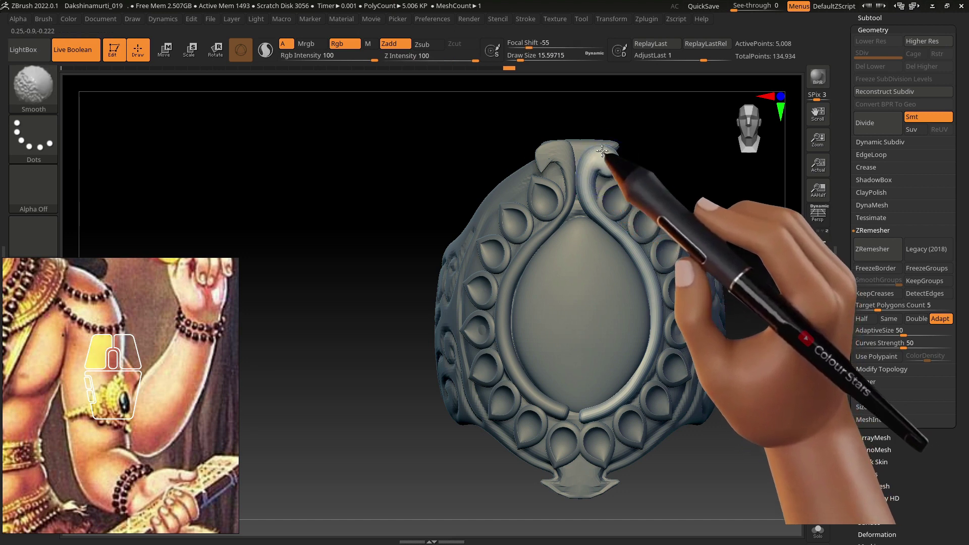
left_click(602, 200, "alt")
mouse_move(595, 199)
right_mouse_down()
mouse_move(608, 195)
mouse_move(610, 230)
mouse_move(603, 212)
right_mouse_up()
Move the unedited frame strip opposite Extract25 away from the armlet
left_click(552, 331, "alt")
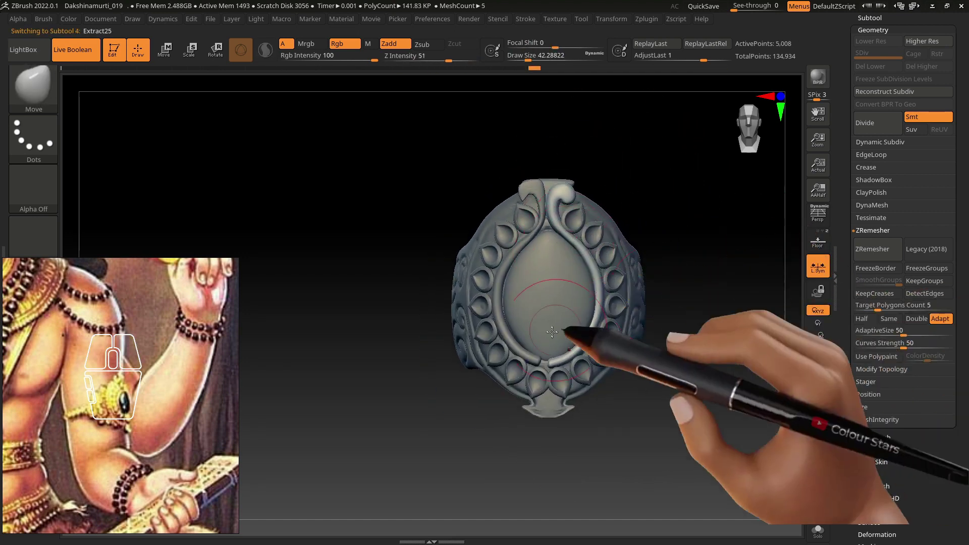
key("w")
left_click_drag(525, 189, 303, 302)
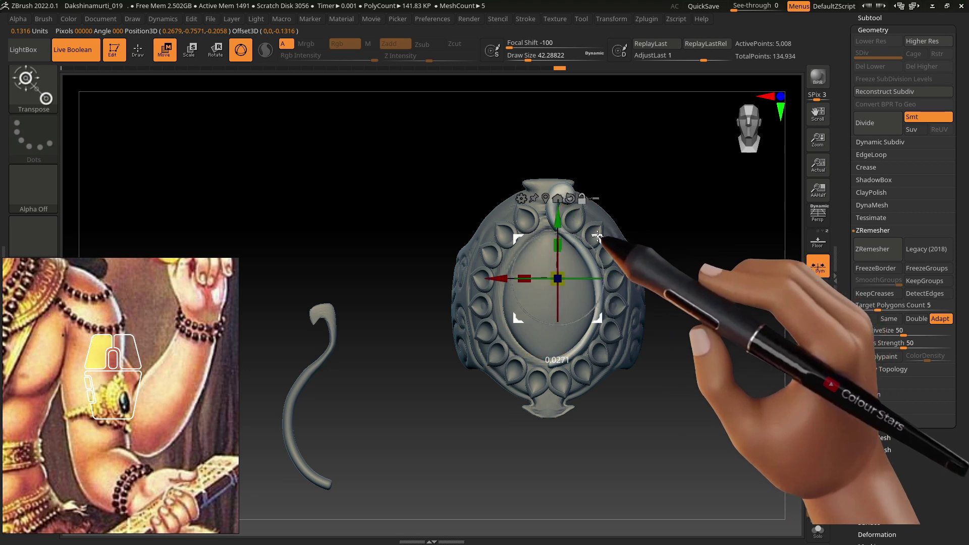
Duplicate the curled frame strip, mirror the copy, and place it on the opposite side of the armlet's stone
scroll(903, 302, "down", 5)
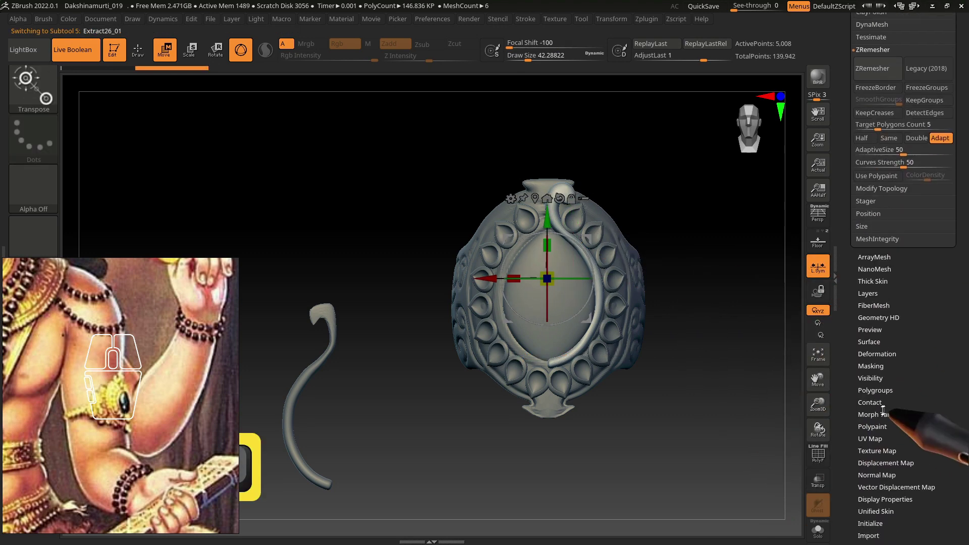
left_click(880, 353)
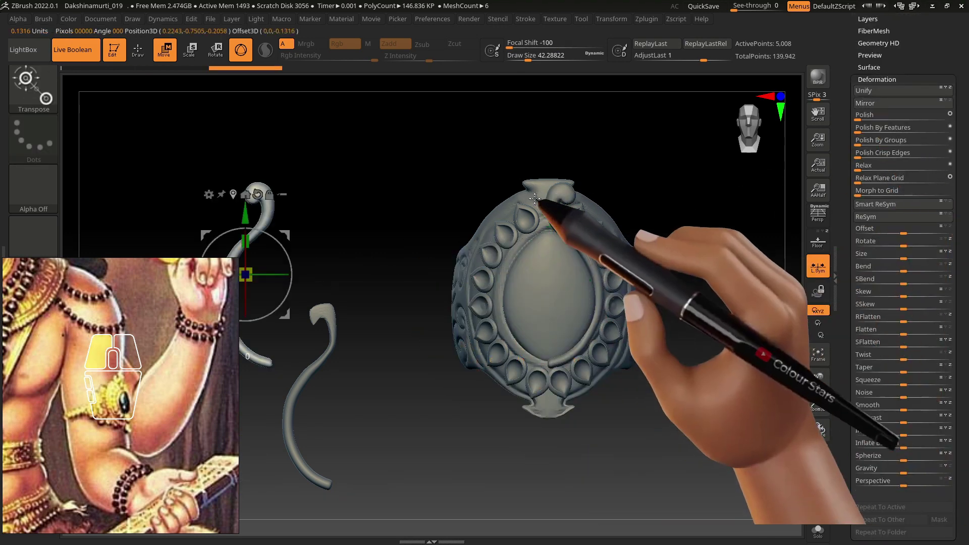
left_click_drag(194, 272, 550, 294)
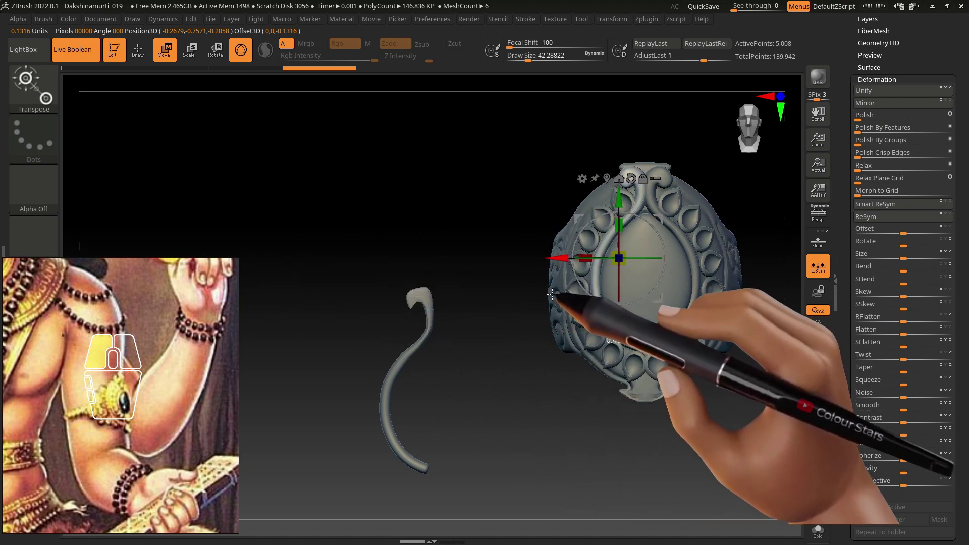
Adjust the upper curls of the two frame strips from the side with the Move brush
mouse_move(549, 294)
right_mouse_down()
mouse_move(565, 368)
mouse_move(510, 274)
mouse_move(577, 307)
mouse_move(644, 259)
right_mouse_up()
left_click(33, 86)
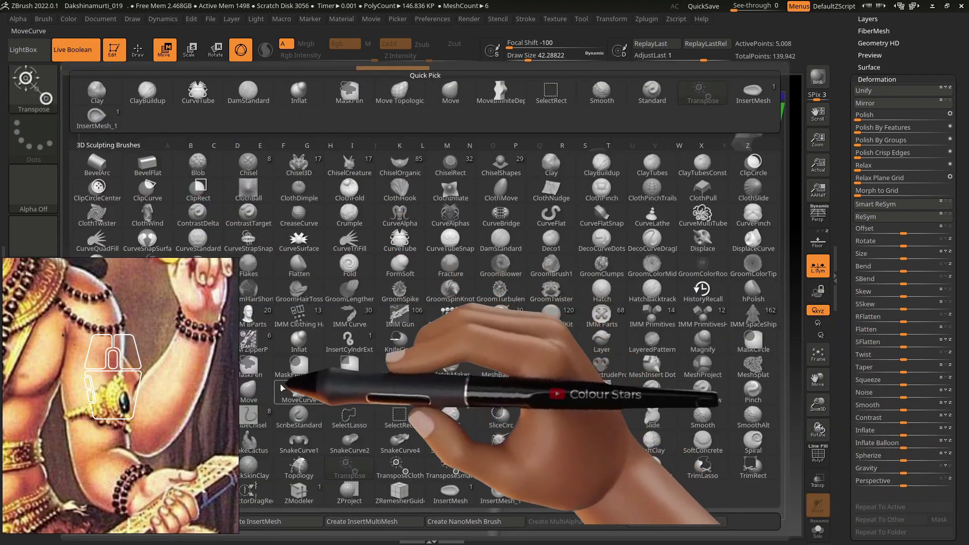
left_click(205, 395)
mouse_move(548, 294)
right_mouse_down()
mouse_move(637, 166)
mouse_move(655, 184)
mouse_move(649, 216)
mouse_move(644, 191)
mouse_move(627, 183)
mouse_move(606, 292)
mouse_move(615, 281)
right_mouse_up()
left_click(655, 185, "alt")
key("s")
left_click(671, 161, "alt")
Nudge the uppermost teardrop of the Extract26 row with the Move Topological brush at a draw size of about 30
left_click(616, 186, "alt")
key("s")
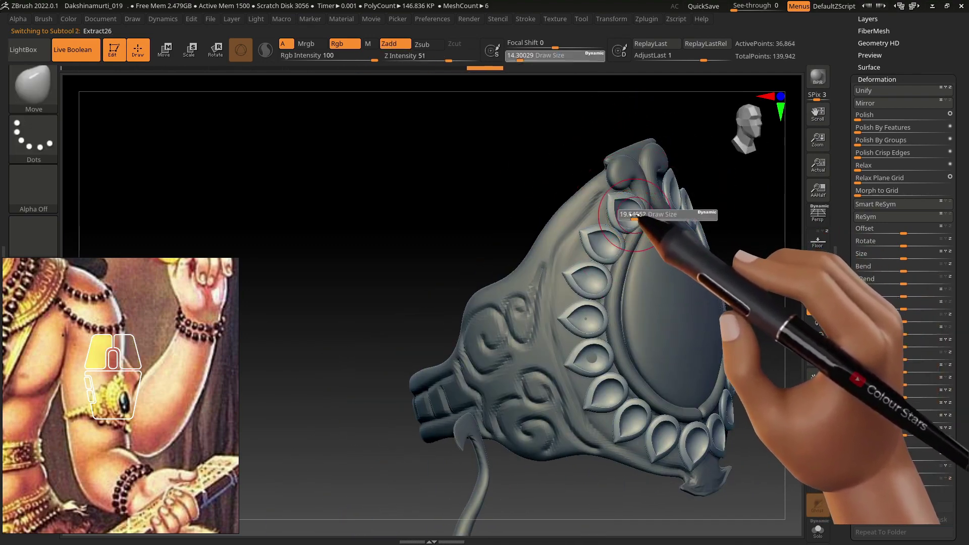
left_click_drag(634, 215, 638, 215)
left_click(35, 87)
right_click_drag(231, 393, 182, 392)
left_click(200, 388)
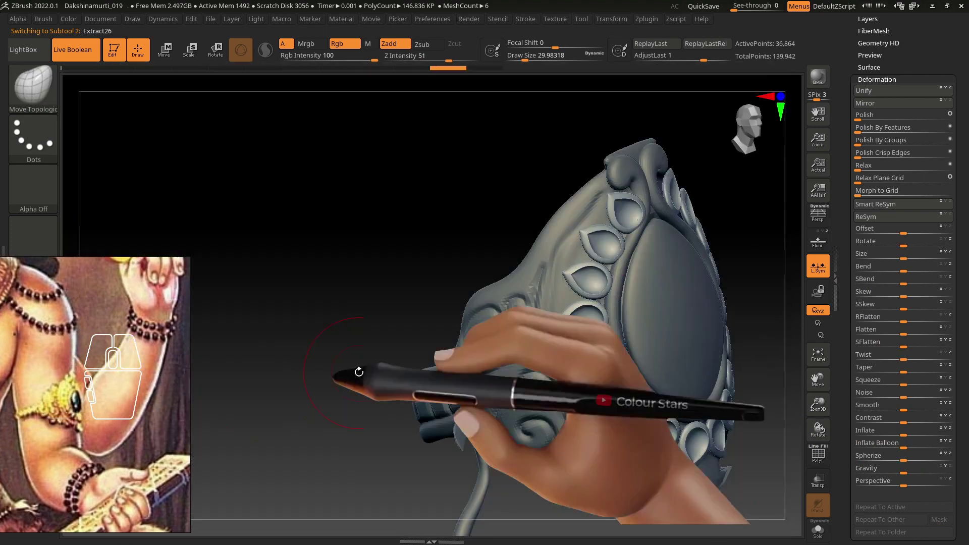
left_click_drag(624, 217, 626, 217)
Refine the uppermost teardrops' fit against the frame from several angles, undoing one bad stroke and using a draw size of about 28.1
right_click_drag(627, 217, 647, 208)
left_click_drag(647, 208, 642, 206)
key("ctrl+z")
mouse_move(642, 205)
right_mouse_down()
mouse_move(632, 227)
mouse_move(642, 214)
right_mouse_up()
key("s")
left_click_drag(643, 213, 637, 213)
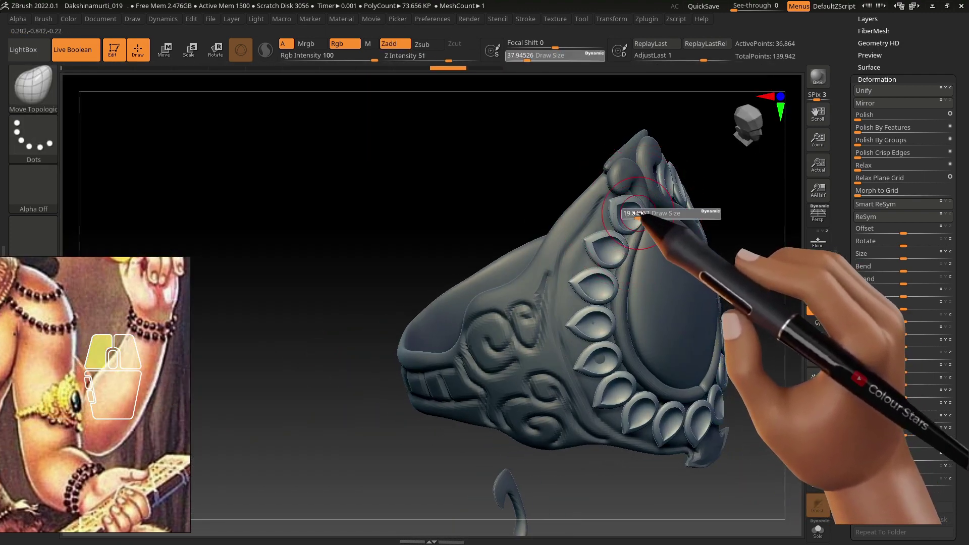
right_click_drag(631, 212, 609, 213)
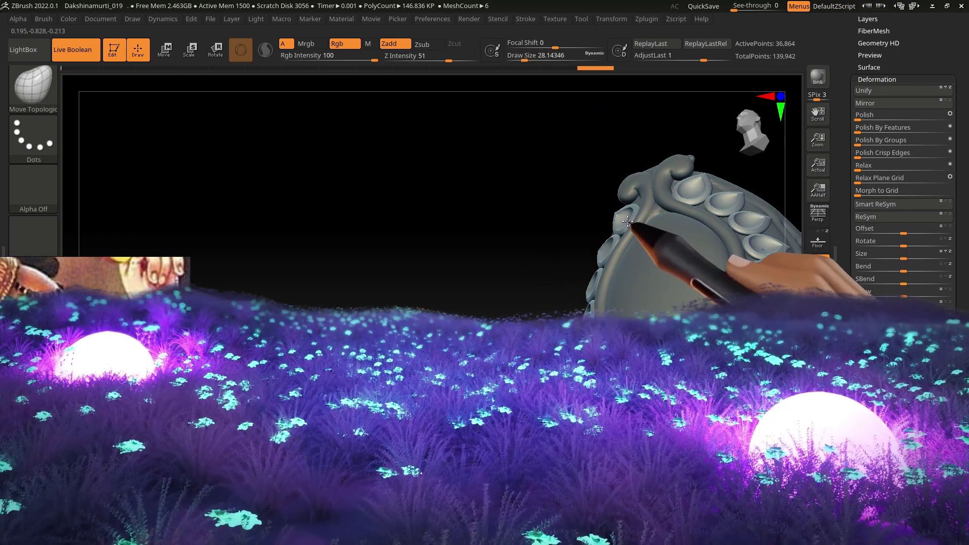
Pull the central stone's upper tip into the frame with the Move Topological brush at a draw size of about 35.9 and smooth the stone
right_click_drag(641, 281, 655, 278)
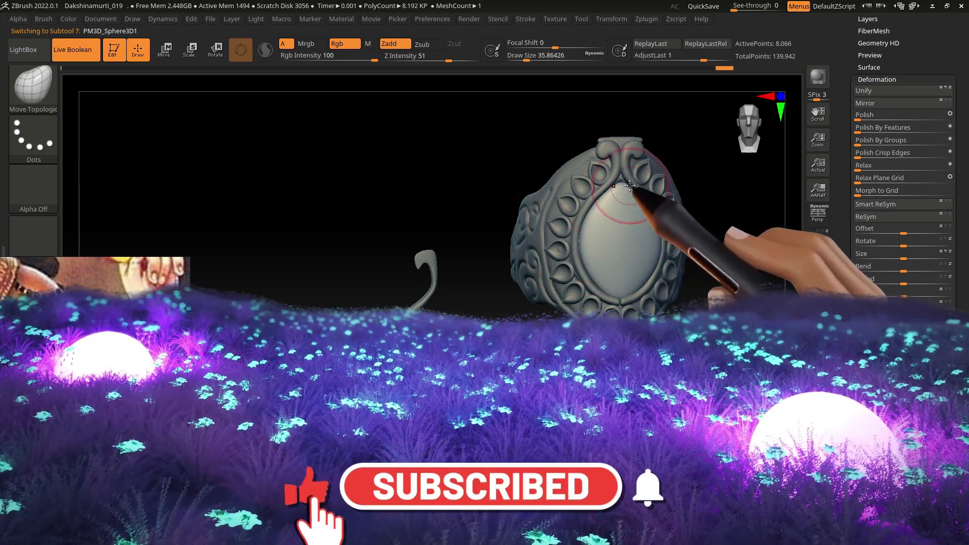
left_click_drag(630, 185, 631, 178)
right_click_drag(631, 178, 624, 182)
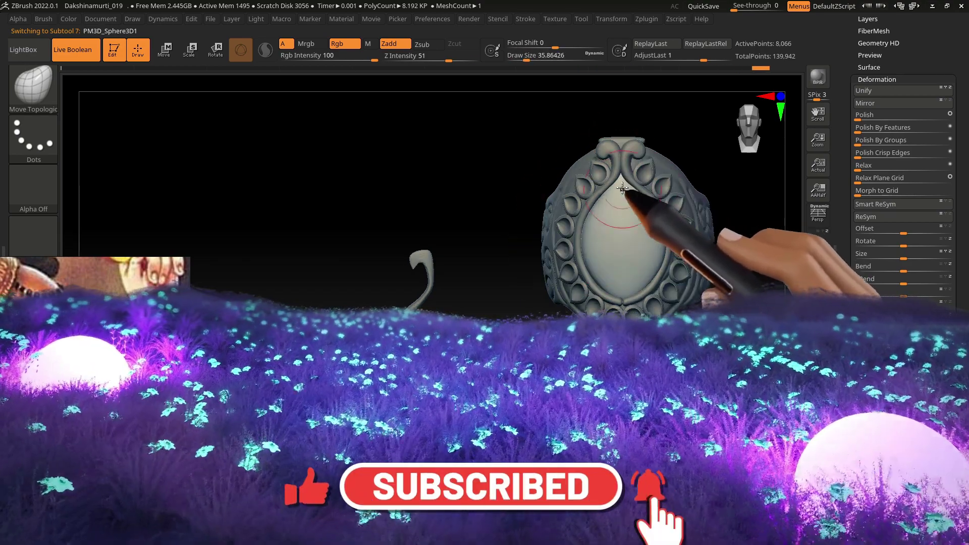
key("s")
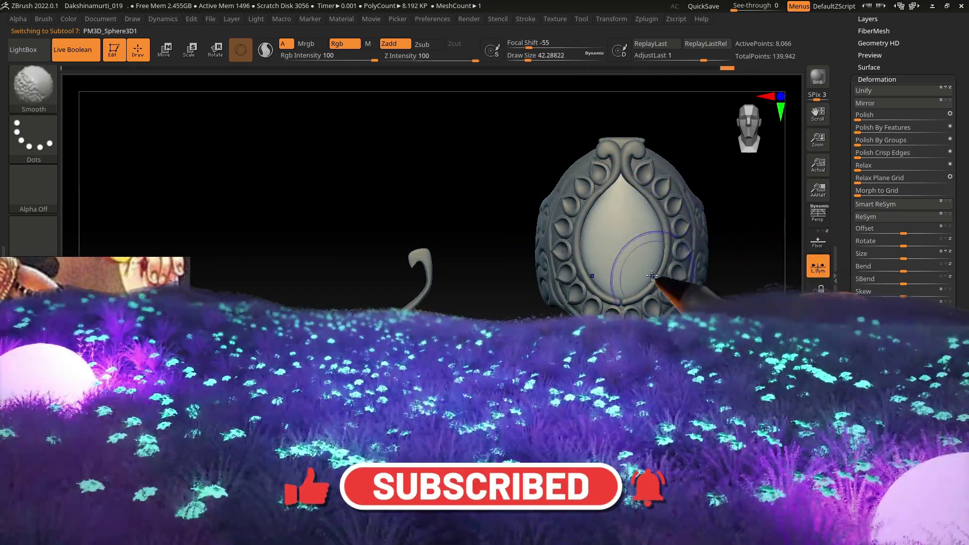
Select the Extract25 frame strip around the stone and open its Geometry settings
left_click(635, 306, "alt")
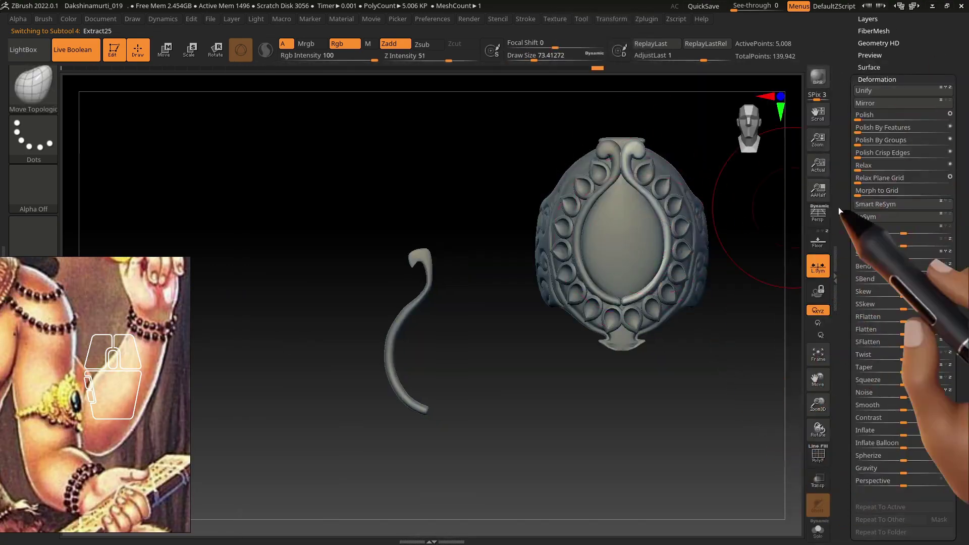
scroll(908, 152, "up", 5)
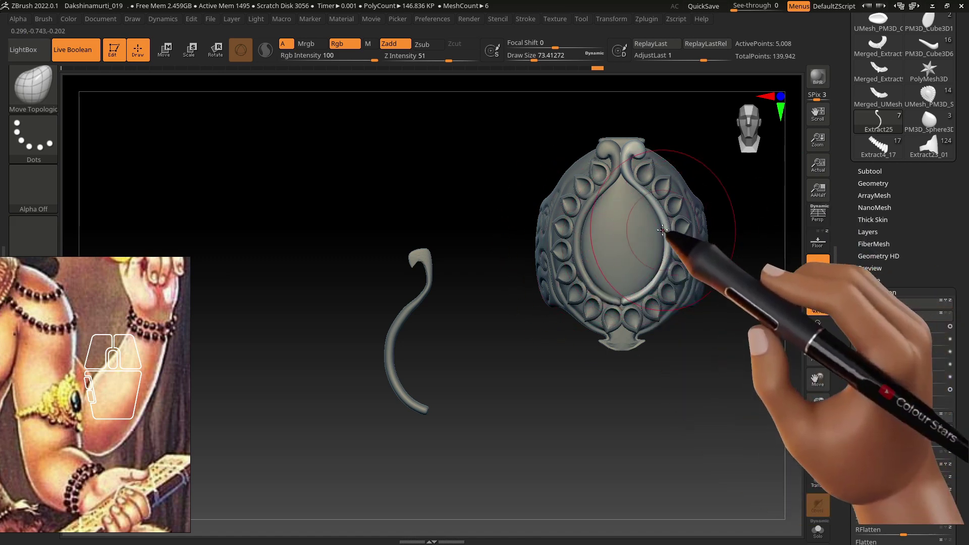
left_click(873, 184)
scroll(940, 168, "down", 5)
left_click_drag(940, 164, 934, 197)
left_click(870, 104)
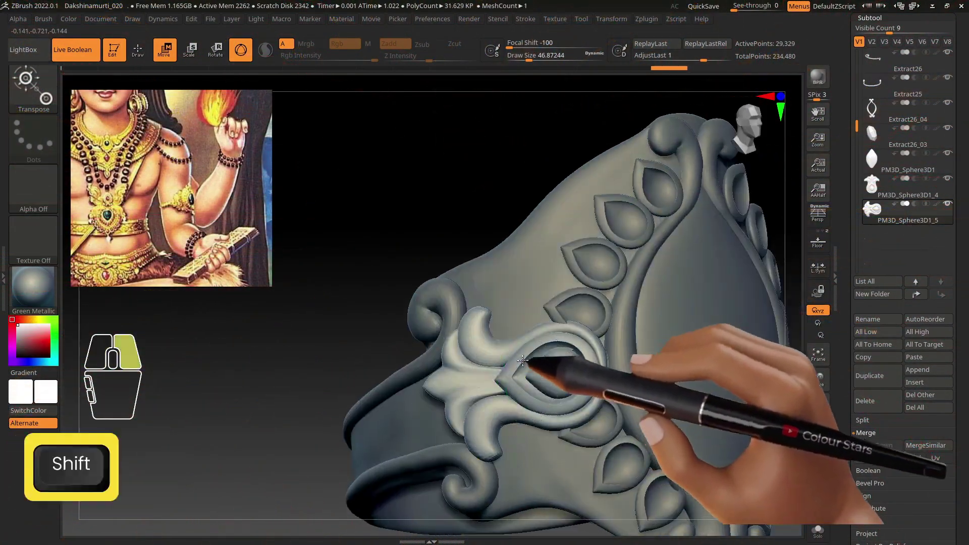
Shift the PM3D_Sphere3D1_5 leaf ornament slightly on the armlet's side and check its seating with the Move brush active
right_click_drag(523, 360, 559, 309, "shift")
left_click_drag(588, 283, 590, 289)
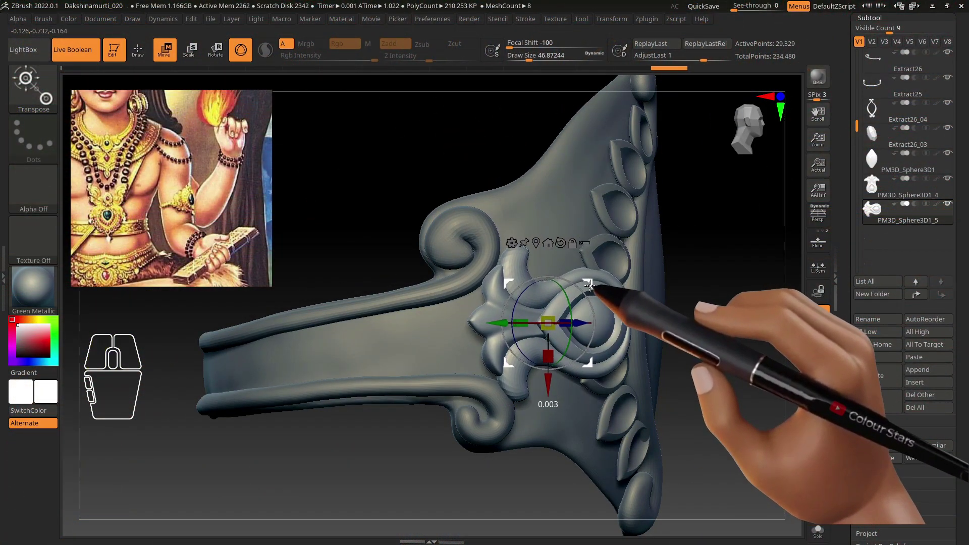
mouse_move(590, 289)
right_mouse_down()
mouse_move(556, 295)
mouse_move(590, 316)
mouse_move(593, 305)
mouse_move(640, 316)
mouse_move(601, 338)
mouse_move(625, 310)
mouse_move(606, 306)
right_mouse_up()
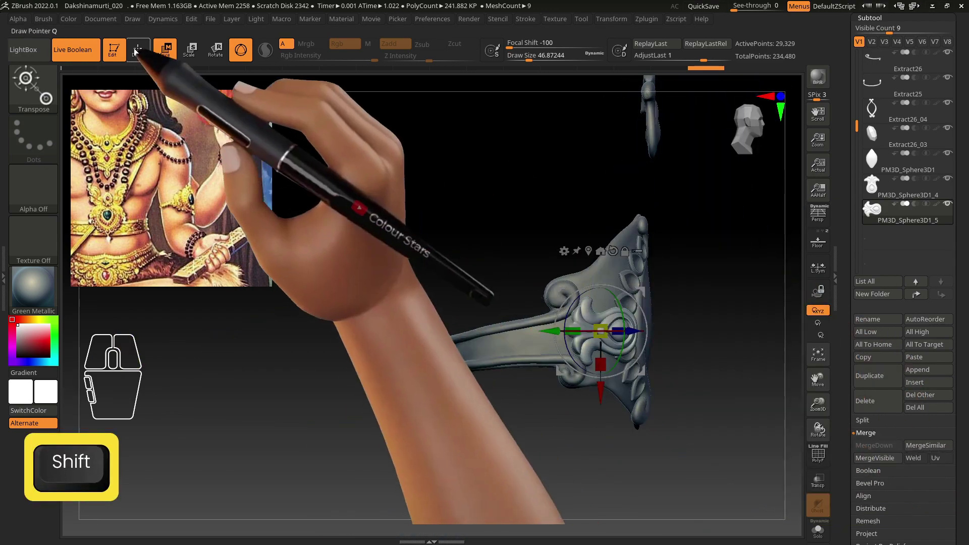
left_click(138, 50)
mouse_move(651, 338)
right_mouse_down("alt")
mouse_move(666, 395)
mouse_move(584, 298)
mouse_move(500, 249)
mouse_move(625, 182)
right_mouse_up("alt")
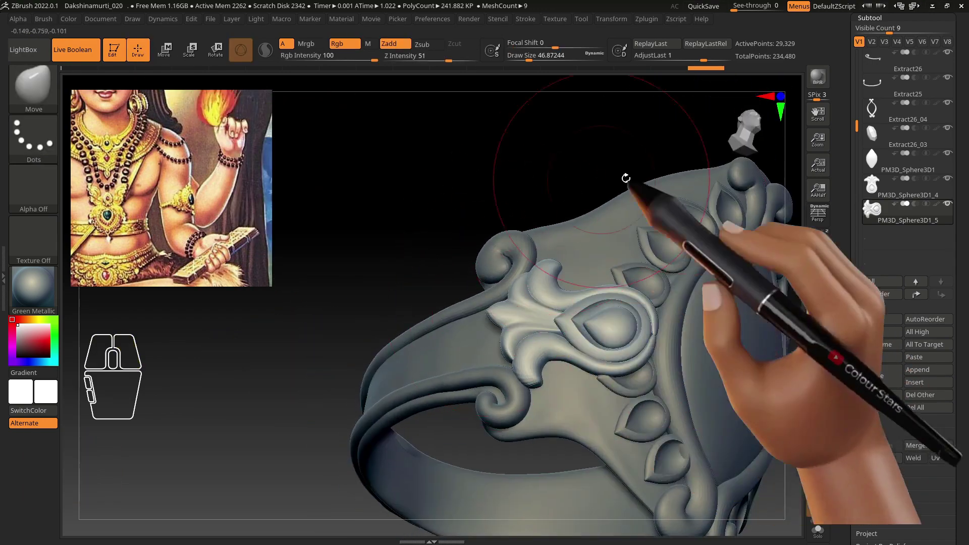
right_click_drag(585, 297, 566, 331, "alt")
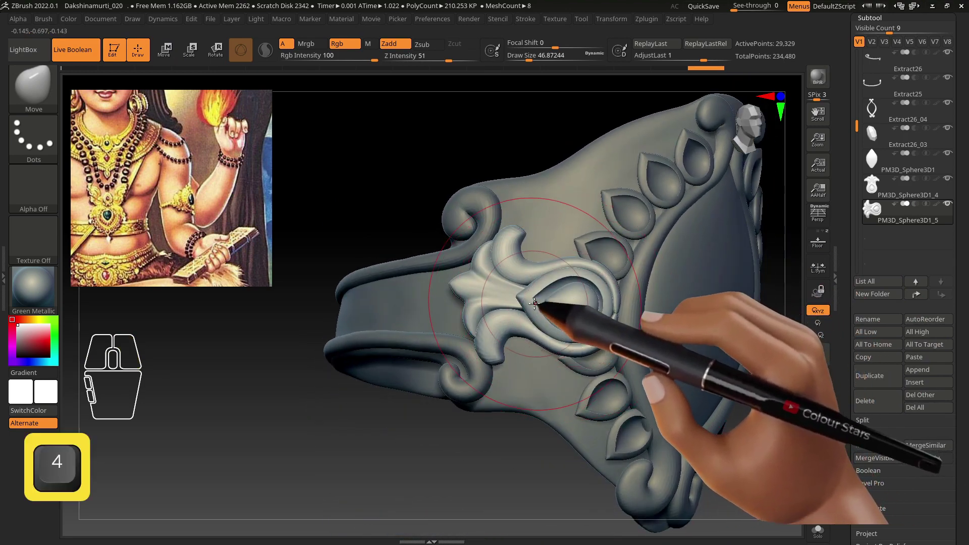
Scale down the leaf ornament and reposition it beside the teardrop row on the armlet's side
key("w")
left_click_drag(529, 295, 517, 298)
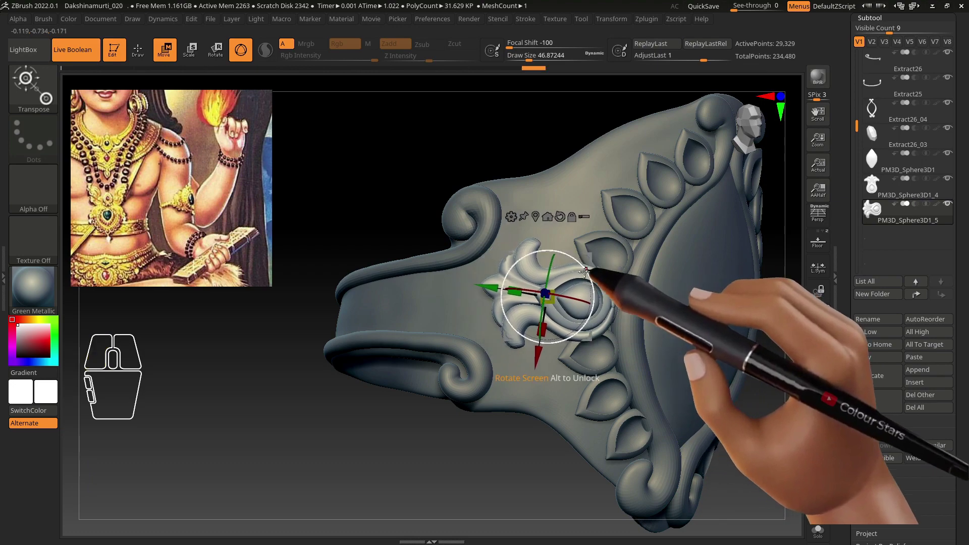
right_click_drag(566, 289, 530, 243, "shift")
left_click_drag(529, 240, 530, 243)
right_click_drag(531, 253, 580, 308)
mouse_move(580, 308)
right_mouse_down("alt")
mouse_move(561, 290)
mouse_move(544, 317)
mouse_move(590, 295)
right_mouse_up("alt")
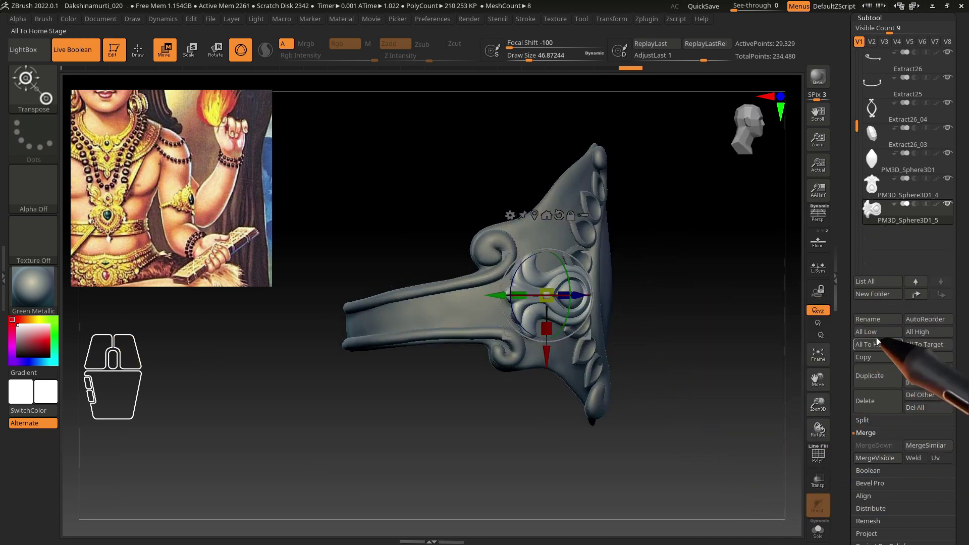
Duplicate the leaf ornament, rotate the copy so its leaves face the teardrop row, and move it toward the band
left_click(877, 375)
right_click_drag(585, 348, 597, 368, "alt")
left_click_drag(597, 368, 226, 182, "shift")
key("ctrl+z")
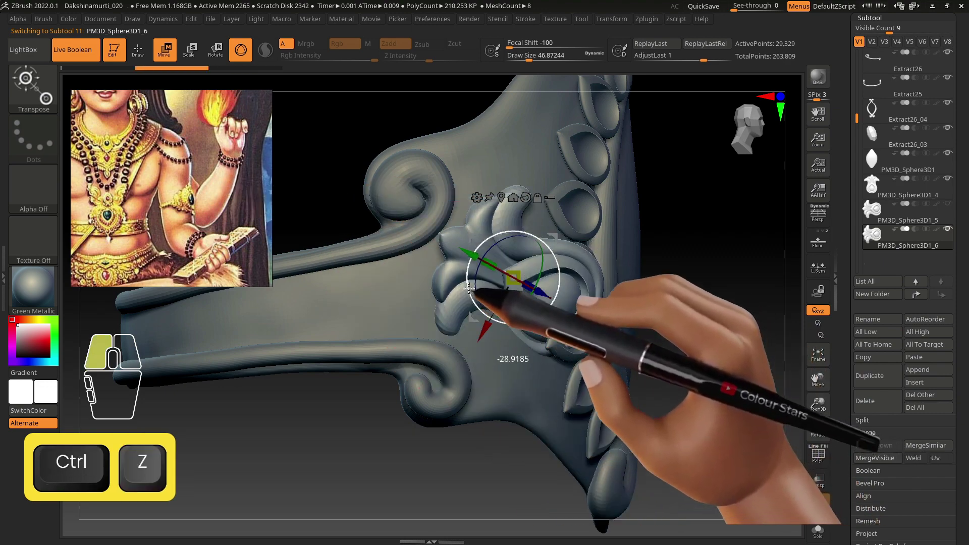
key("ctrl+z")
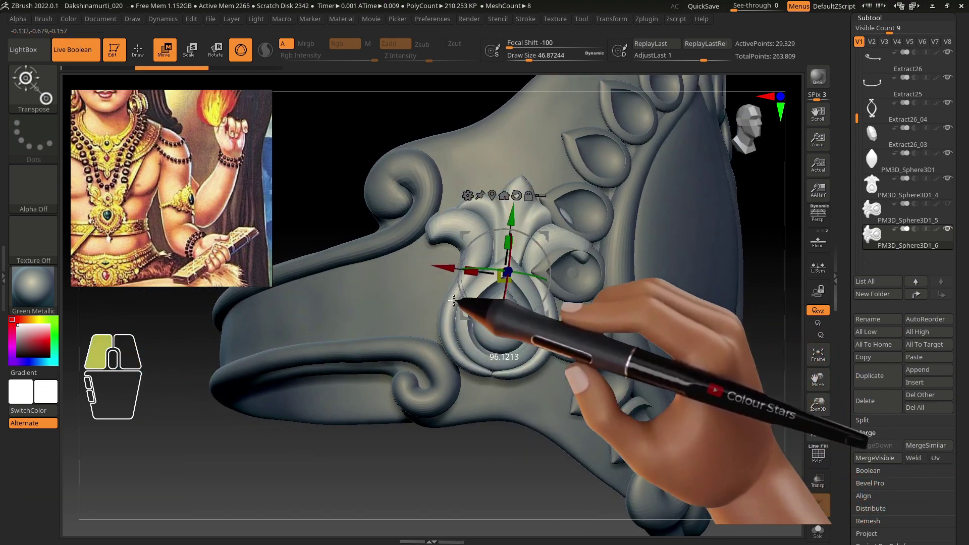
left_click_drag(454, 300, 397, 165)
left_click_drag(564, 268, 513, 275)
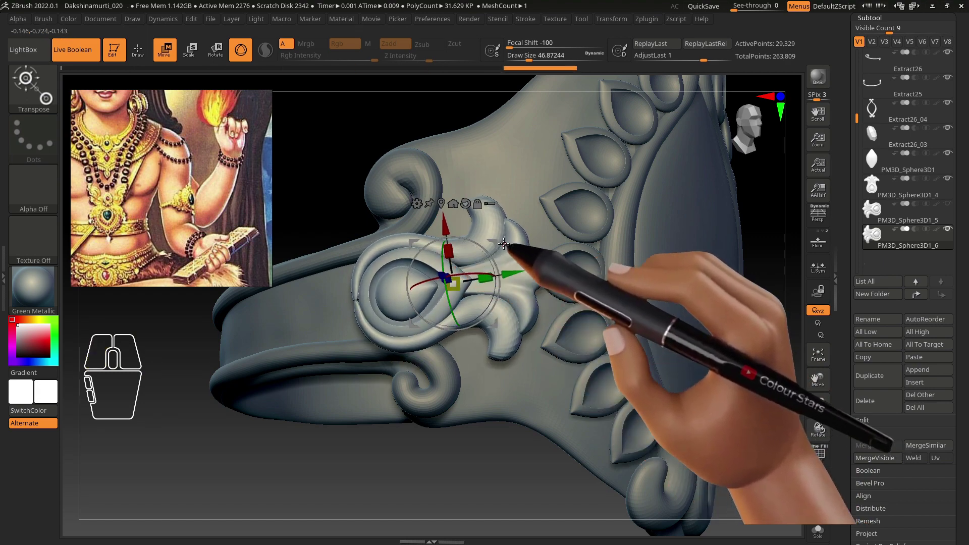
Adjust the flipped ornament's size and depth so it rests on the surface between the band's two curls
left_click_drag(414, 254, 414, 254)
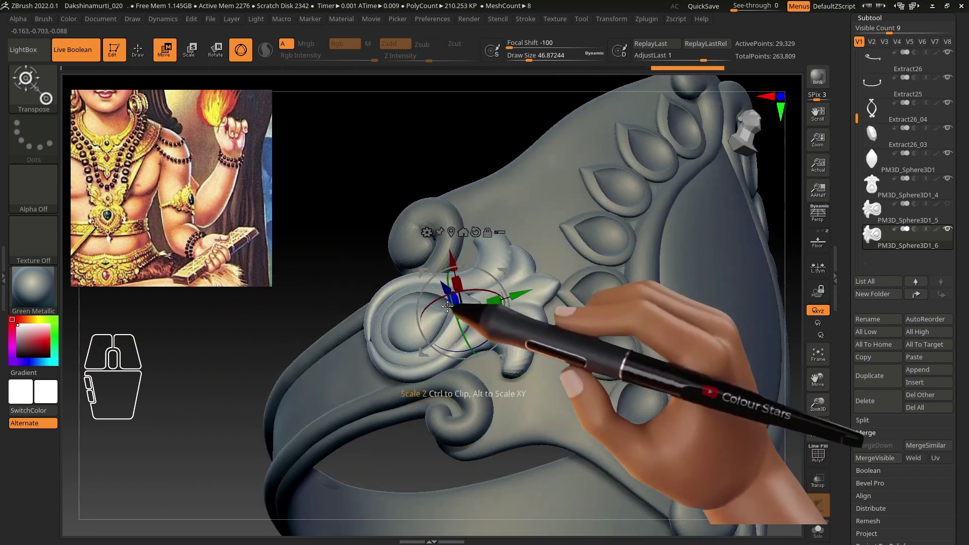
left_click_drag(473, 290, 473, 290)
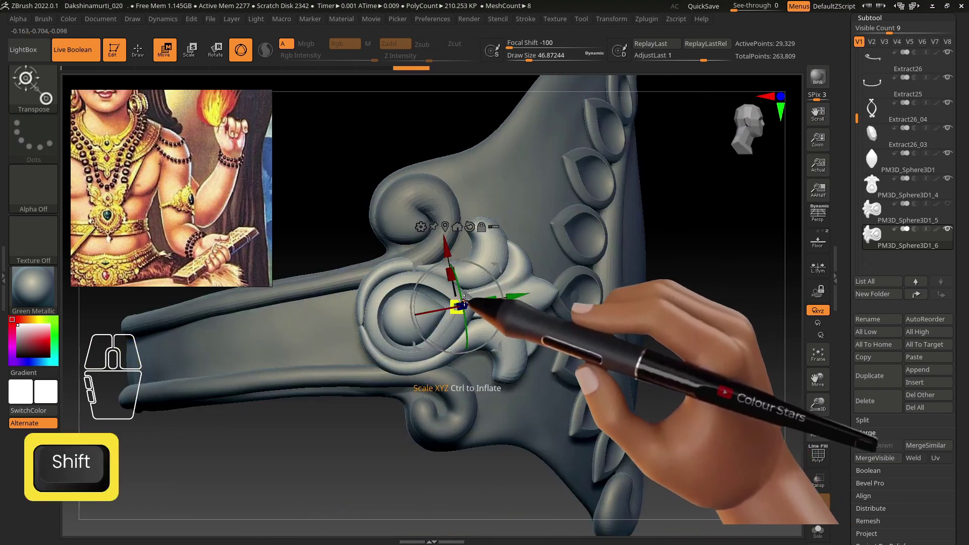
left_click_drag(476, 289, 477, 288, "shift")
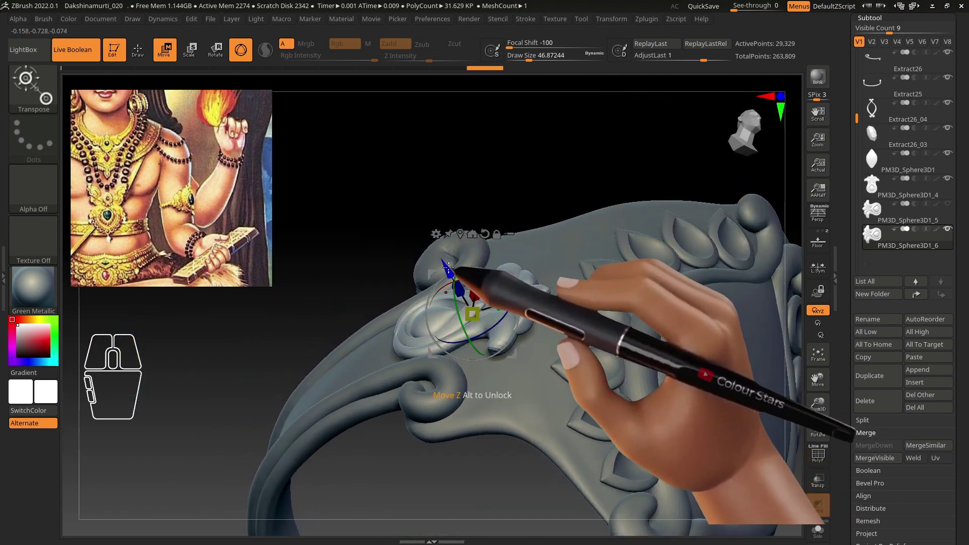
left_click_drag(449, 271, 449, 270)
right_click_drag(448, 270, 536, 346, "shift")
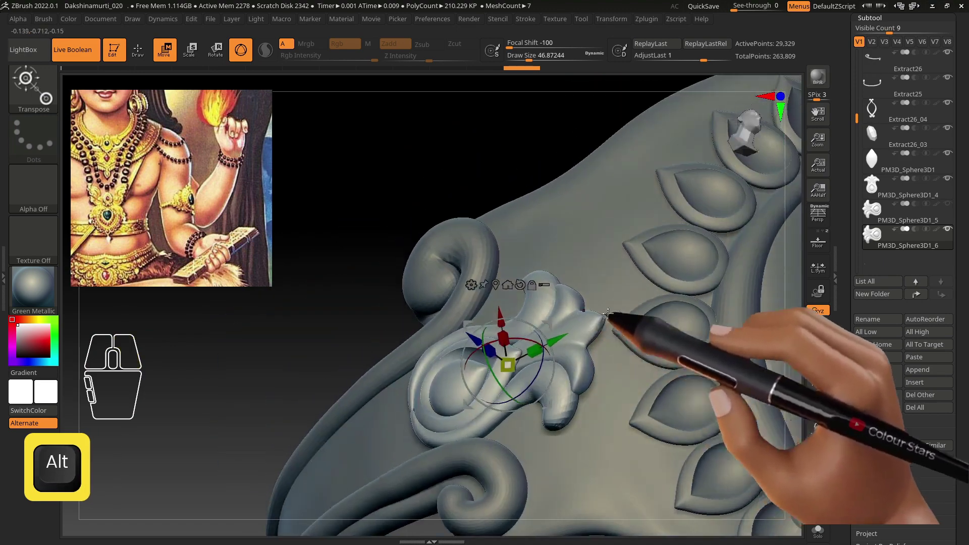
Rotate the flipped ornament into line with the band and shift it between the two curls
right_click_drag(671, 325, 530, 379, "alt")
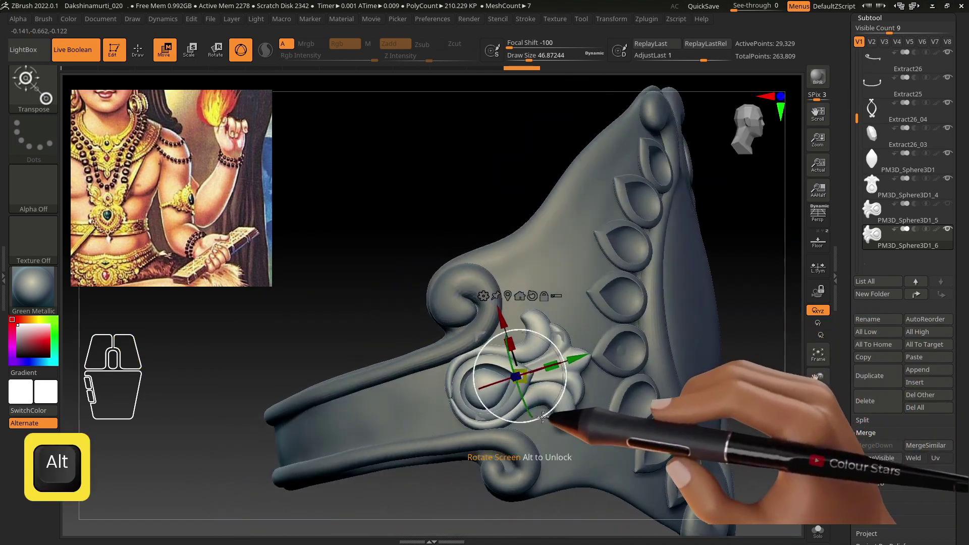
left_click_drag(578, 366, 565, 337)
right_click_drag(553, 379, 525, 381)
left_click_drag(510, 351, 512, 348)
Bend the flipped ornament with a gizmo deformer to follow the armlet's curved side and accept the deformation
right_click_drag(511, 348, 555, 398, "shift")
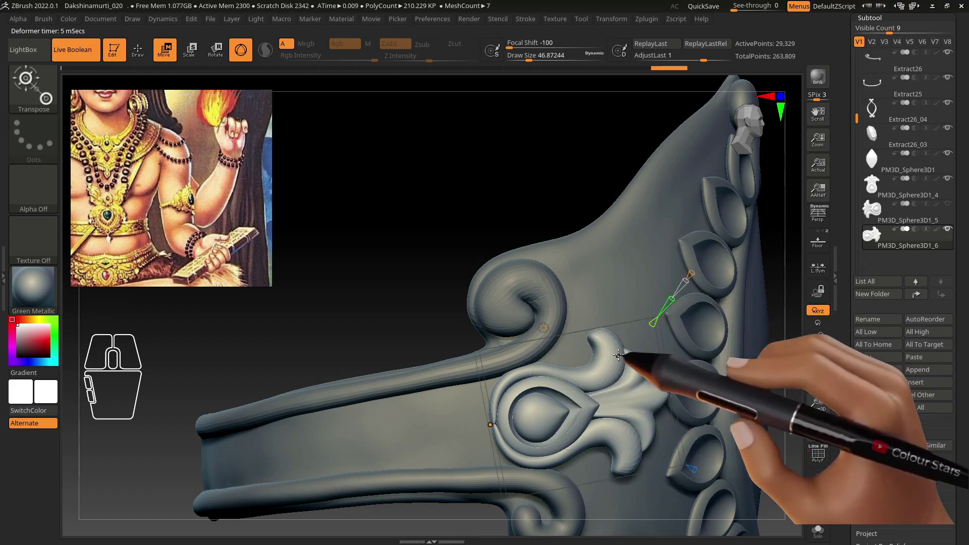
right_click_drag(618, 355, 651, 357)
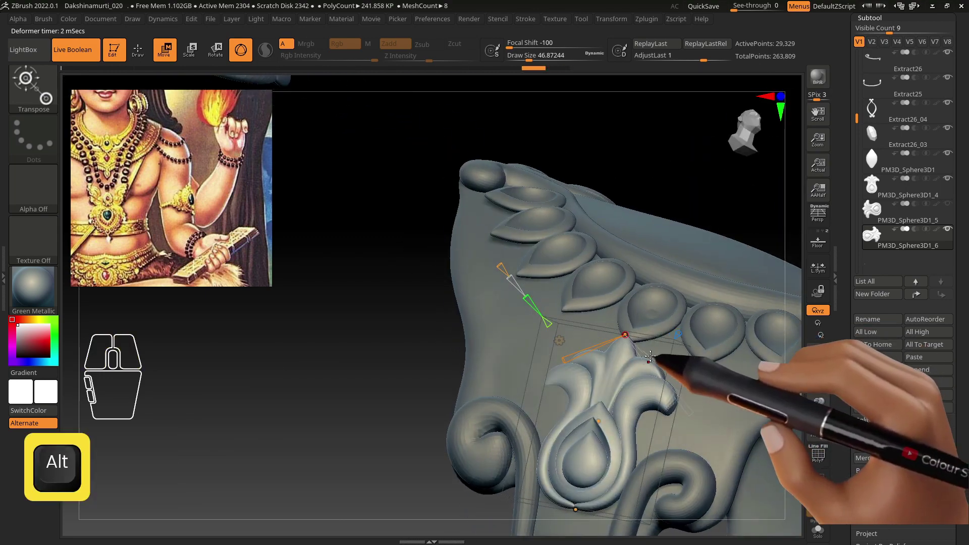
right_click_drag(690, 411, 529, 258, "alt")
right_click_drag(620, 343, 591, 275, "alt")
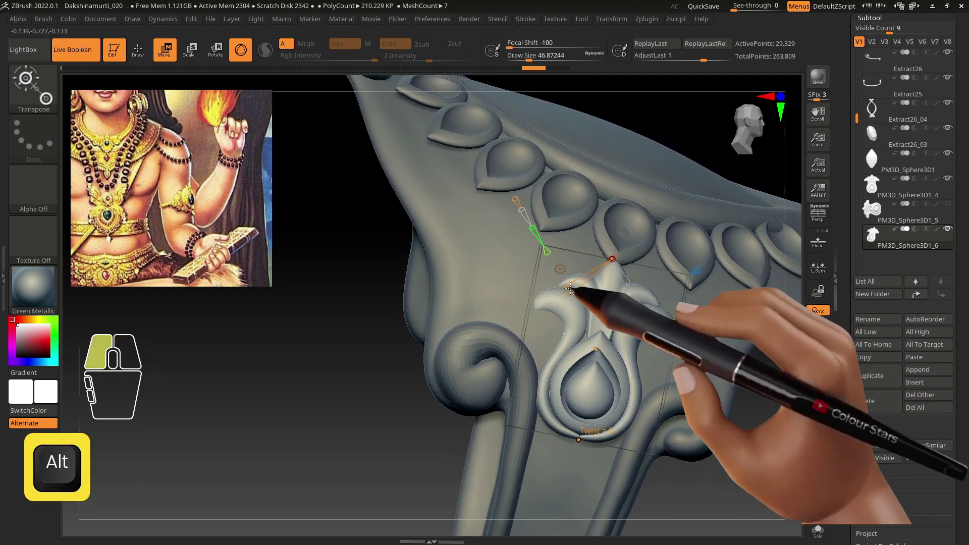
left_click_drag(570, 288, 567, 288)
right_click_drag(588, 295, 743, 362)
mouse_move(735, 325)
right_mouse_down("alt")
mouse_move(642, 378)
mouse_move(524, 380)
mouse_move(470, 302)
right_mouse_up("alt")
left_click(469, 282)
left_click(627, 271)
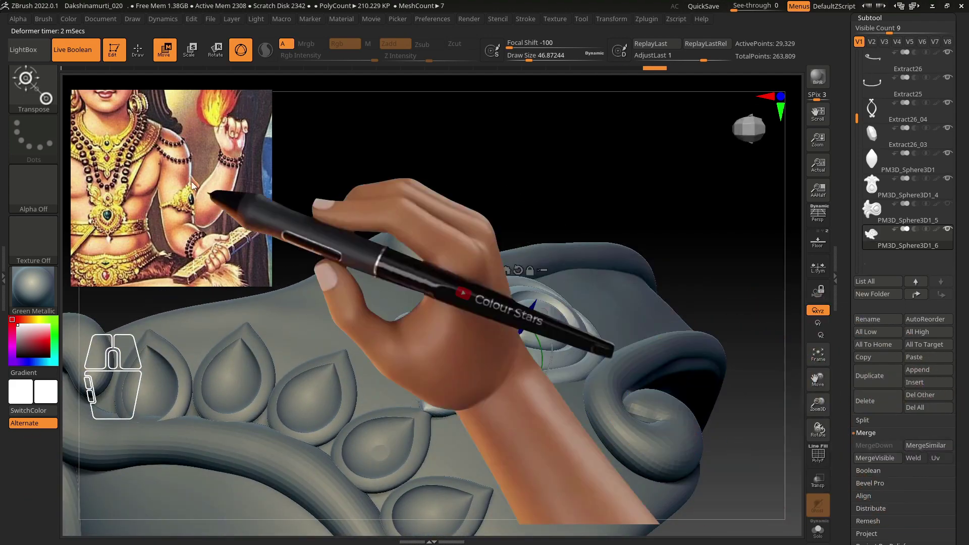
Fit the bent ornament to the armlet surface with the Move brush at a draw size of about 31.9
key("q")
key("s")
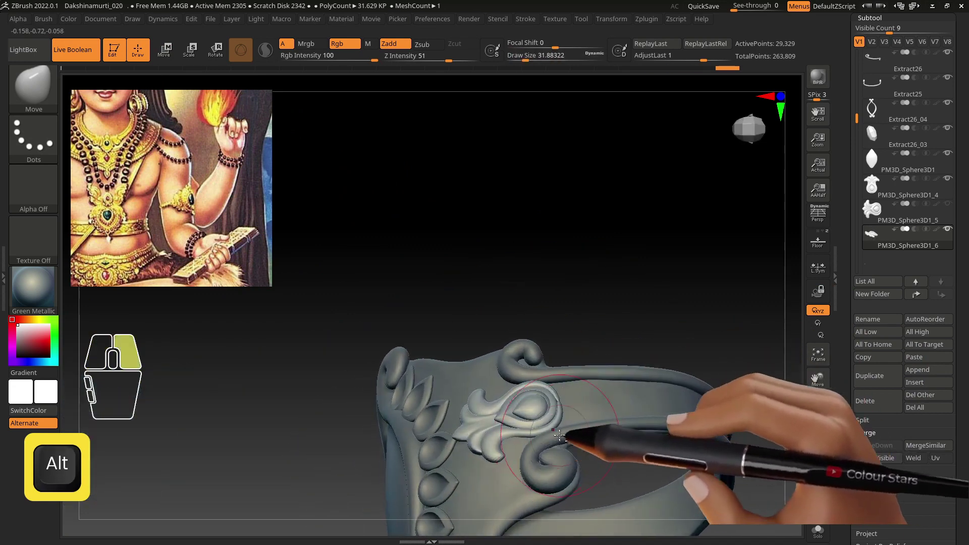
right_click_drag(575, 384, 562, 430, "alt")
mouse_move(470, 397)
right_mouse_down("alt")
mouse_move(566, 406)
mouse_move(627, 465)
mouse_move(530, 444)
mouse_move(516, 405)
mouse_move(525, 337)
right_mouse_up("alt")
Subdivide the band's upper edge strip Extract25 and reshape its curl with the Move brush at a draw size of about 9.7
key("s")
left_click(535, 336, "alt")
key("s")
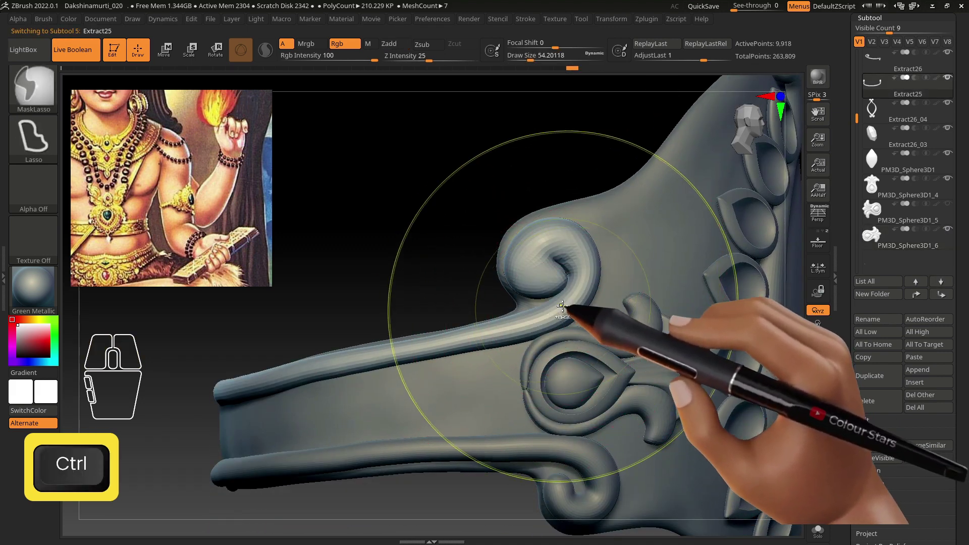
key("s")
left_click_drag(535, 244, 567, 267)
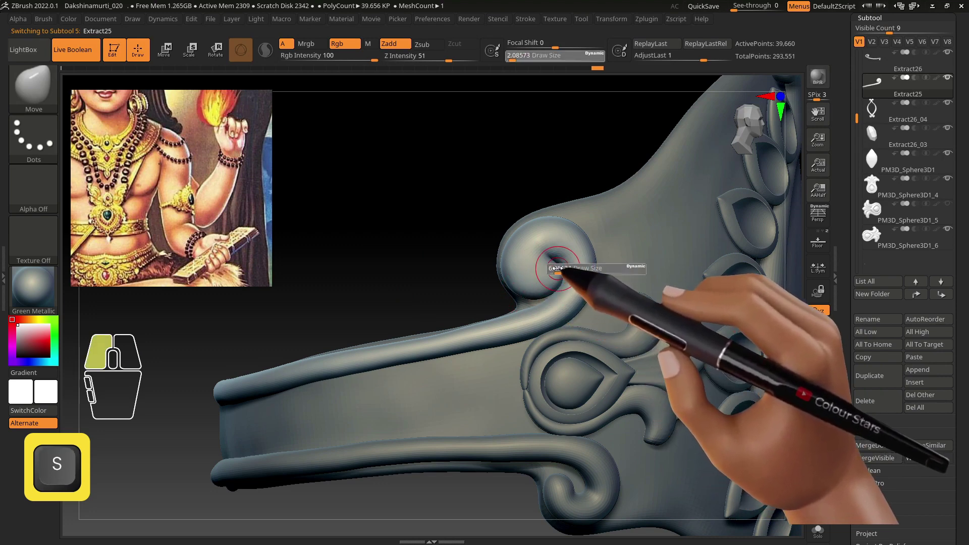
right_click_drag(566, 299, 567, 330, "alt")
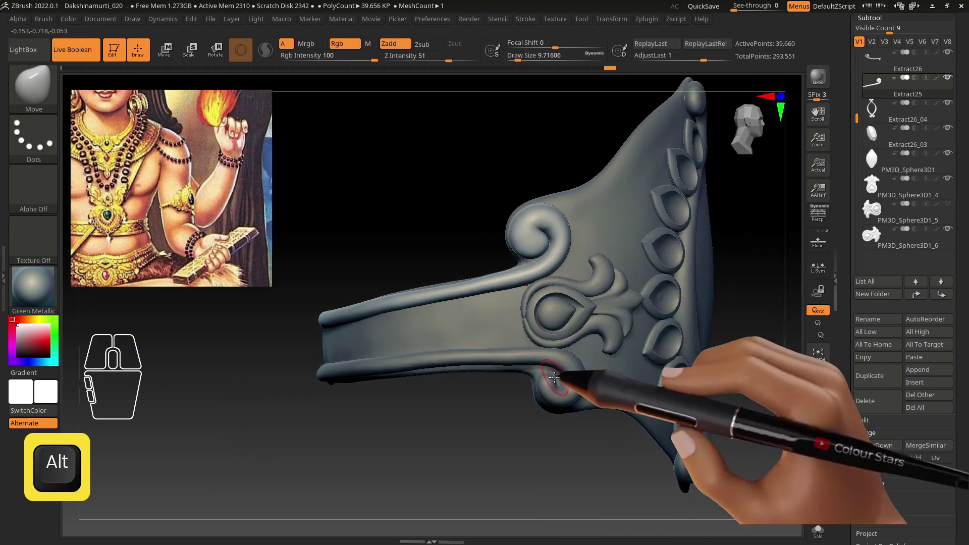
Inflate and smooth the band's lower edge strip Extract26 around its curl with the Inflat brush at a draw size of about 21.4
left_click(561, 383, "alt")
right_click_drag(561, 386, 530, 368, "alt")
left_click(34, 89)
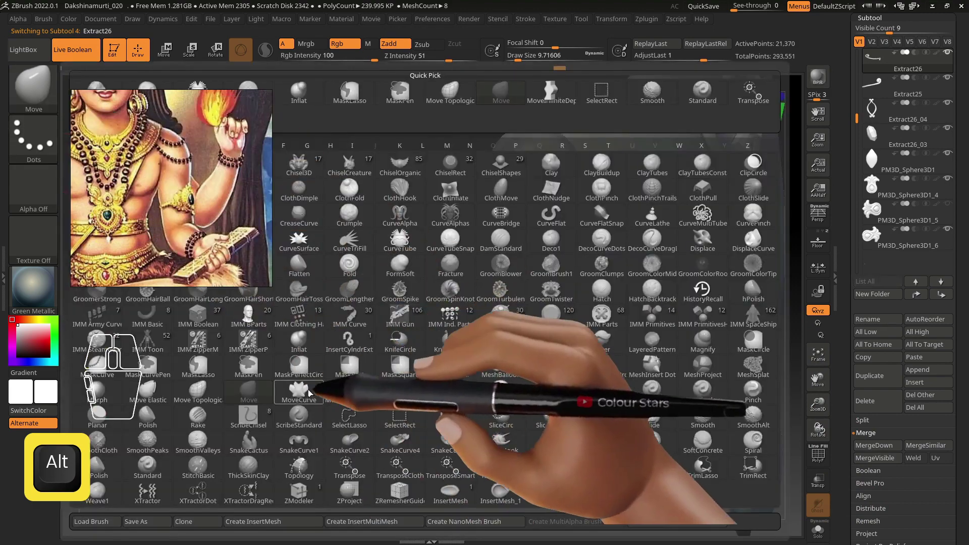
left_click(313, 392)
key("s")
left_click_drag(551, 388, 565, 391)
key("s")
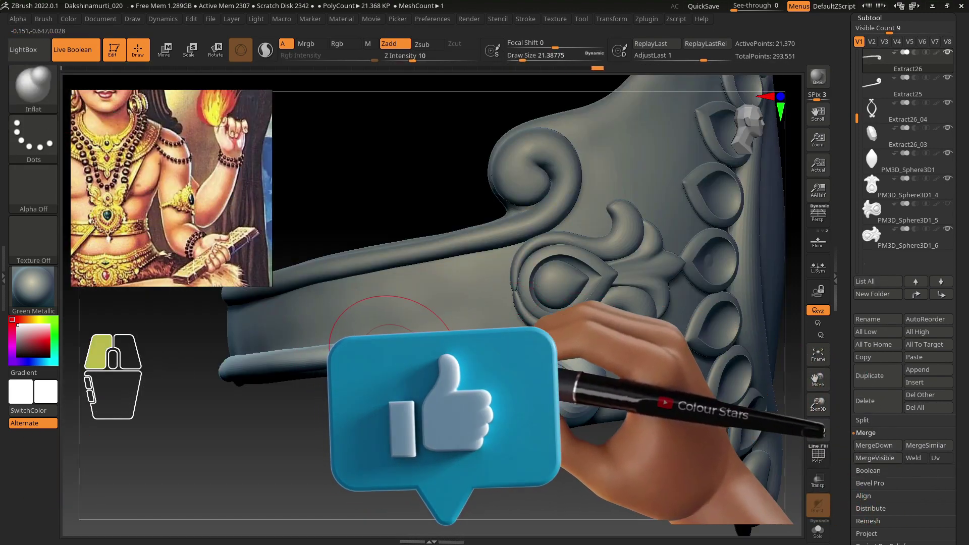
key("shift")
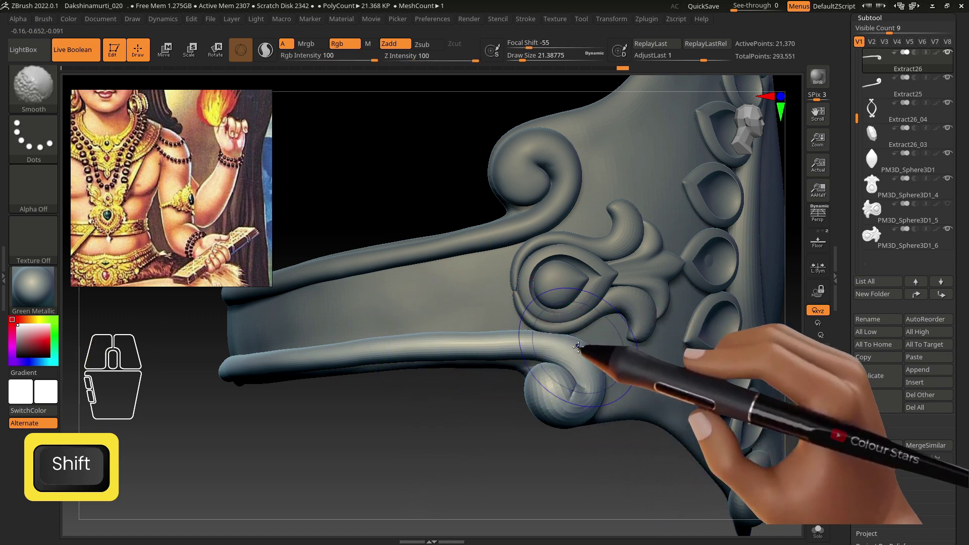
Remesh the lower edge strip Extract26 with ZRemesher at a target polygon count of 5 and subdivide it
left_click_drag(962, 392, 961, 235)
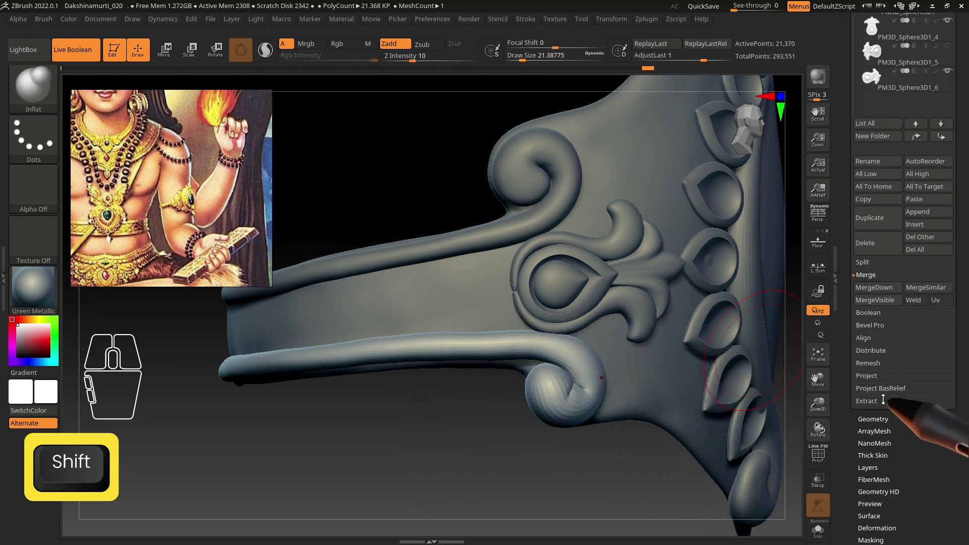
left_click(877, 417)
left_click(876, 230)
left_click(871, 256)
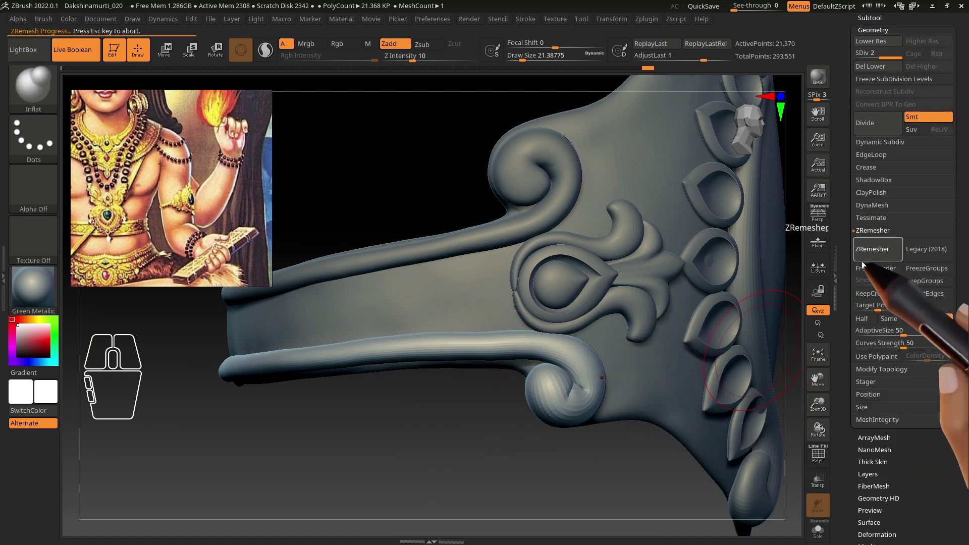
key("ctrl+d")
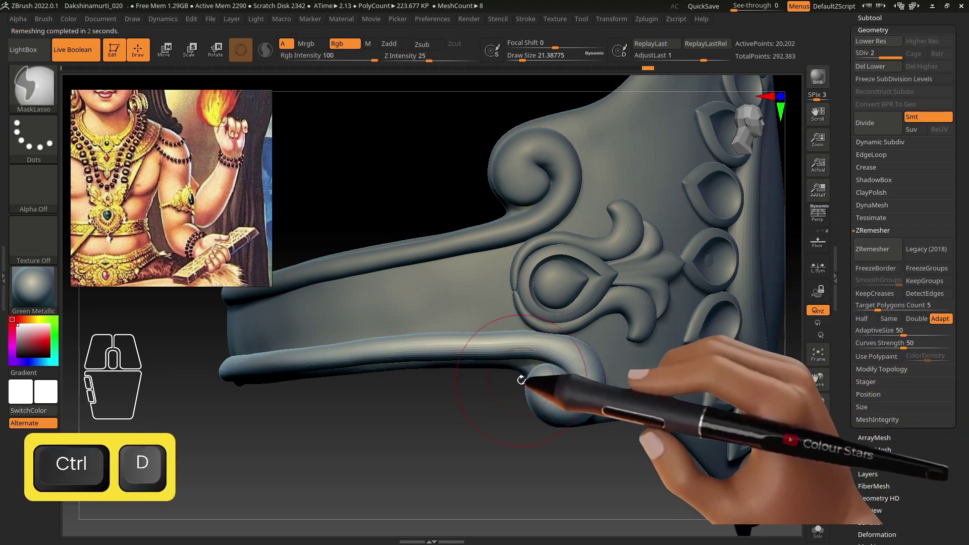
Reshape the lower edge strip along the band with the Move brush at a draw size of about 42.3 and smooth its curl
key("b")
key("m")
key("v")
key("s")
left_click_drag(347, 367, 418, 351)
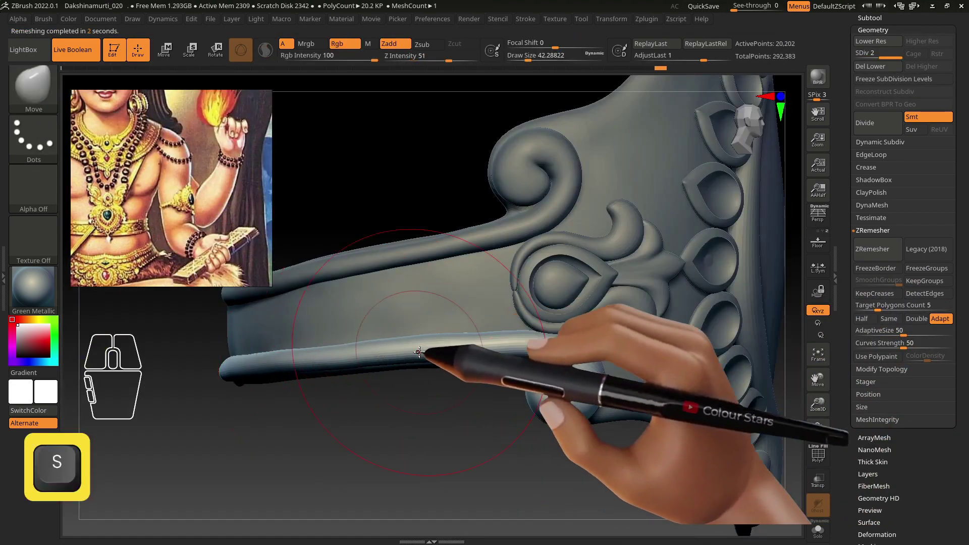
left_click_drag(574, 381, 578, 396, "shift")
Fit the lower strip's curl to the armlet surface with the Move brush at a draw size of about 26.4
right_click_drag(575, 404, 541, 366)
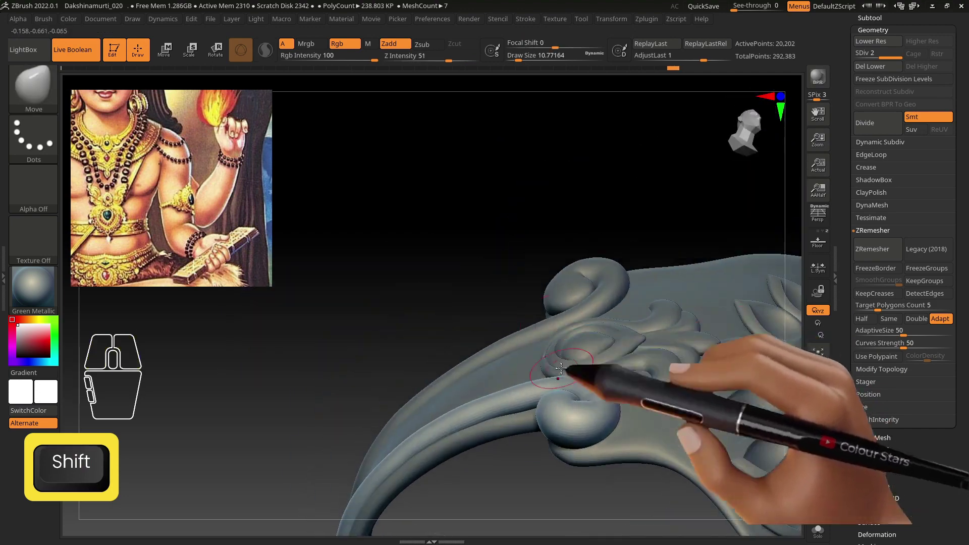
key("s")
left_click_drag(540, 366, 550, 366)
right_click_drag(550, 404, 565, 363)
left_click_drag(510, 421, 517, 434)
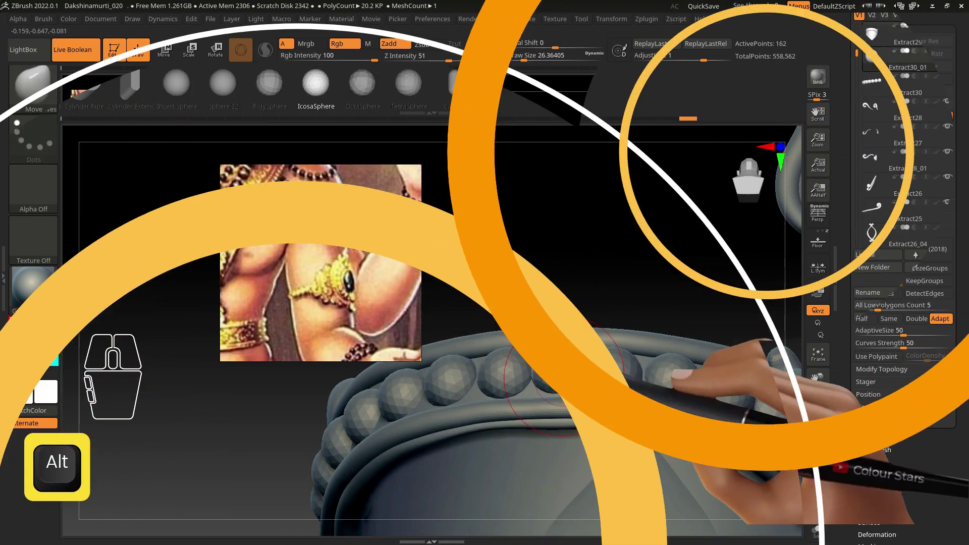
Centre the gizmo on the middle bead Extract30_01 and seat the bead between the band's two edge strips
key("w")
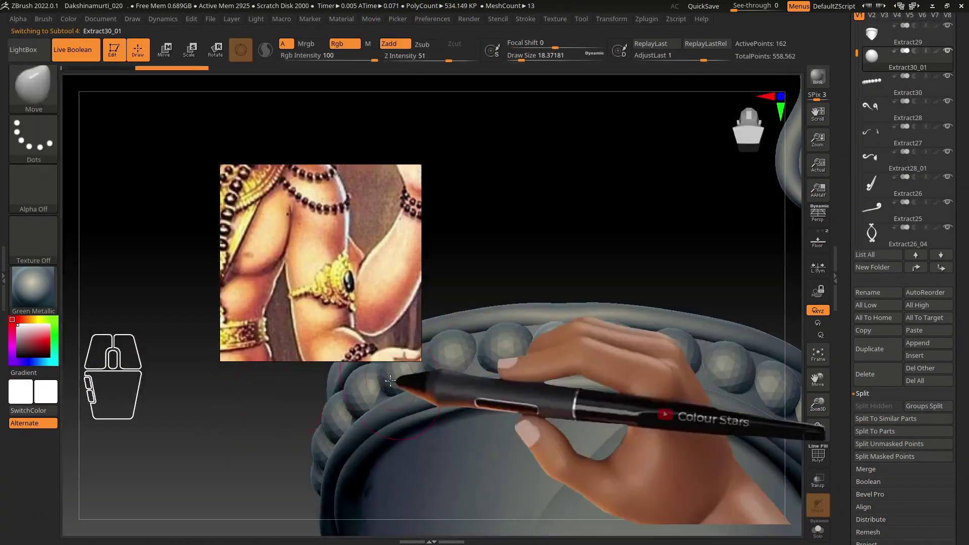
key("w")
left_click(568, 271, "alt")
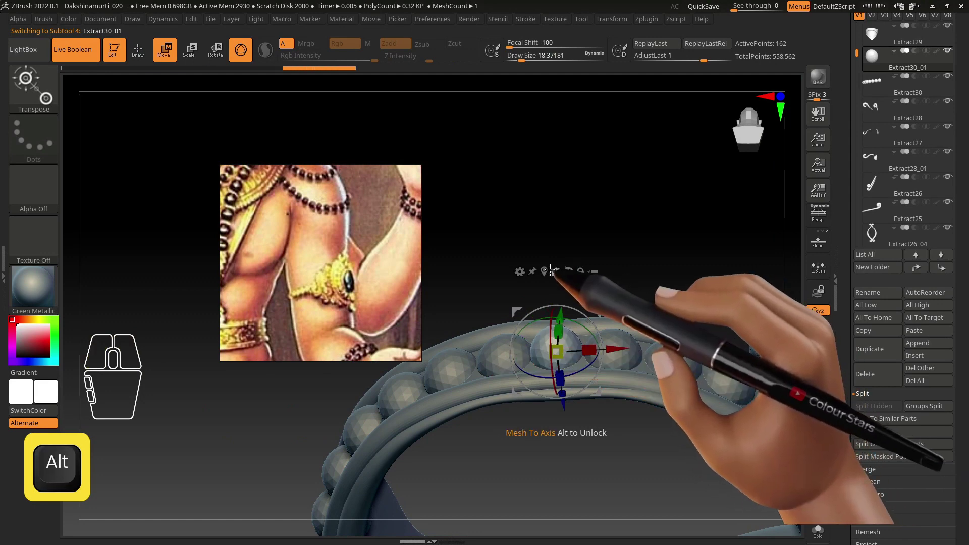
right_click_drag(553, 298, 571, 330)
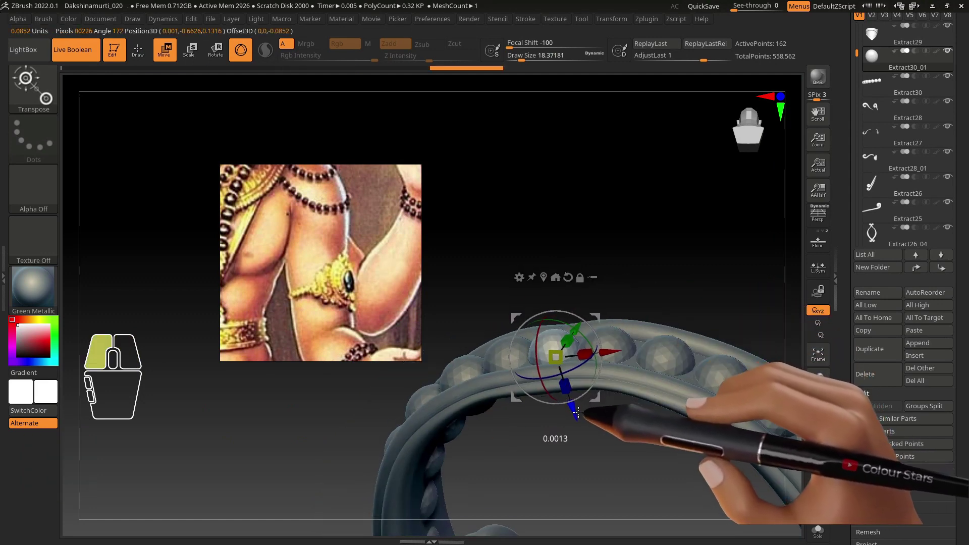
left_click_drag(578, 412, 578, 413)
right_click_drag(580, 408, 580, 355, "shift")
left_click_drag(561, 338, 561, 338)
left_click_drag(586, 304, 587, 305)
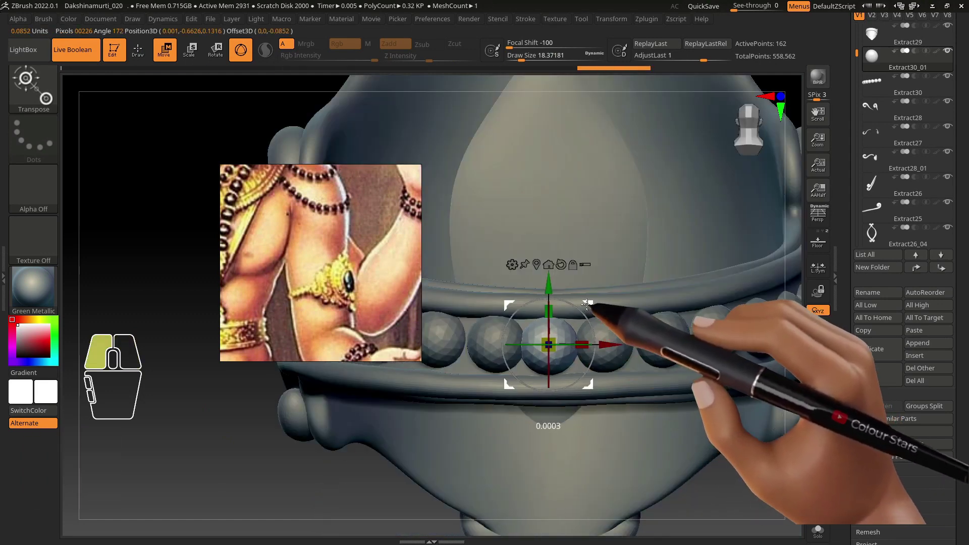
Adjust the beads of Extract30 beside the middle bead with the Move brush at a draw size of about 13.1
left_click(615, 332, "alt")
left_click(37, 82)
left_click(232, 387)
key("s")
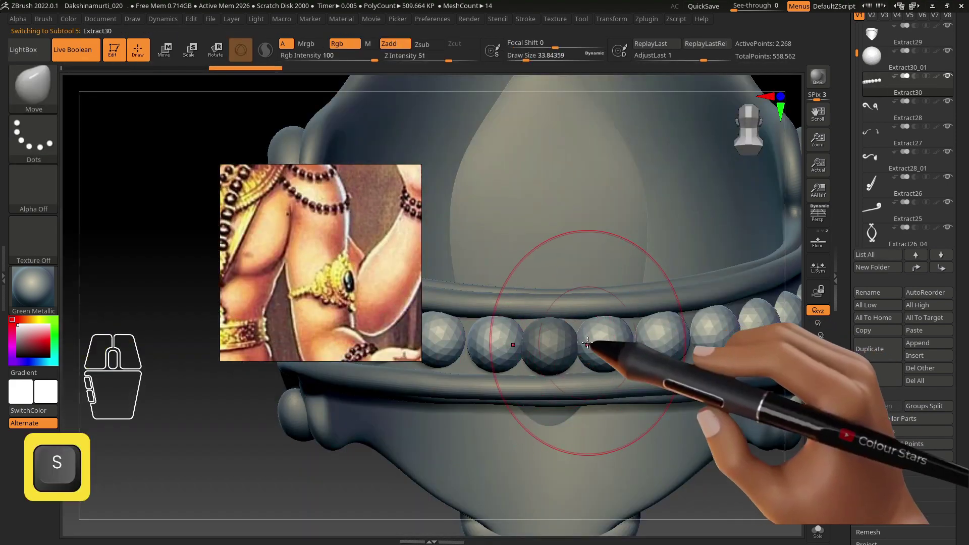
mouse_move(587, 345)
right_mouse_down()
mouse_move(595, 340)
mouse_move(589, 347)
right_mouse_up()
key("s")
left_click_drag(582, 346, 577, 345)
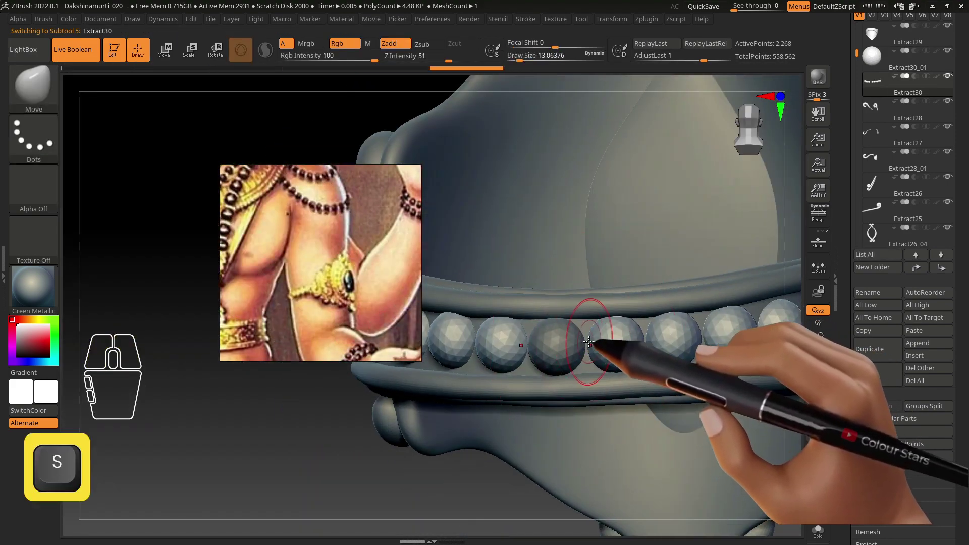
Fit the bead row Extract30 along the band's curve with the Move brush at a draw size of about 76.4
mouse_move(600, 359)
right_mouse_down("alt")
mouse_move(584, 320)
mouse_move(649, 307)
mouse_move(688, 313)
mouse_move(626, 278)
mouse_move(646, 205)
mouse_move(617, 343)
right_mouse_up("alt")
key("s")
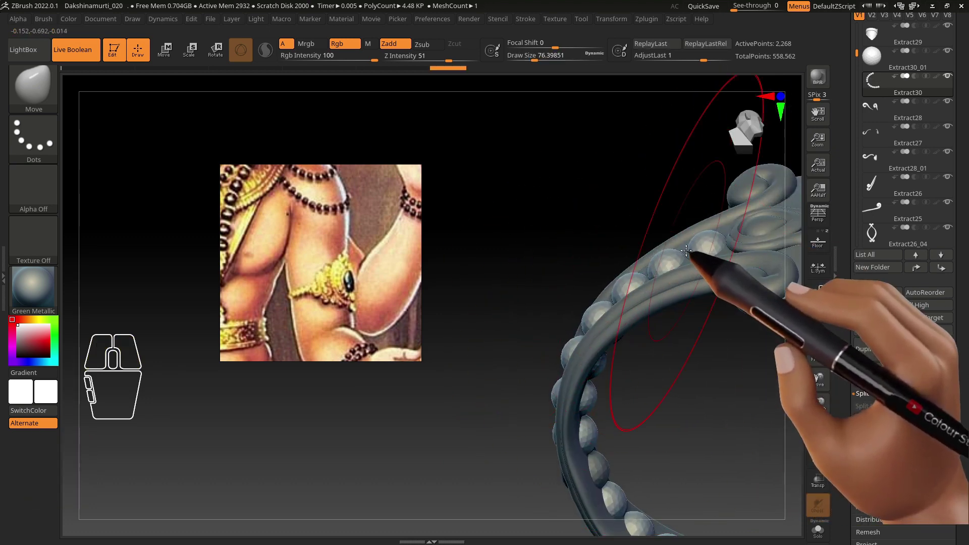
left_click(621, 321, "alt")
left_click(551, 385, "alt")
key("s")
left_click_drag(525, 480, 521, 480)
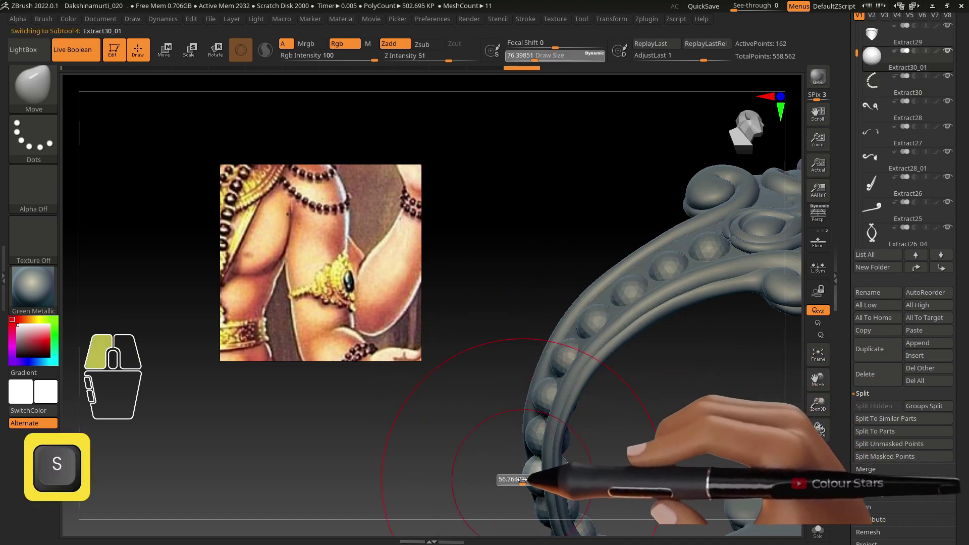
Select the spare ornament PM3D_Sphere3D1_4 beside the armlet and hide it
right_click_drag(596, 444, 552, 309)
key("f")
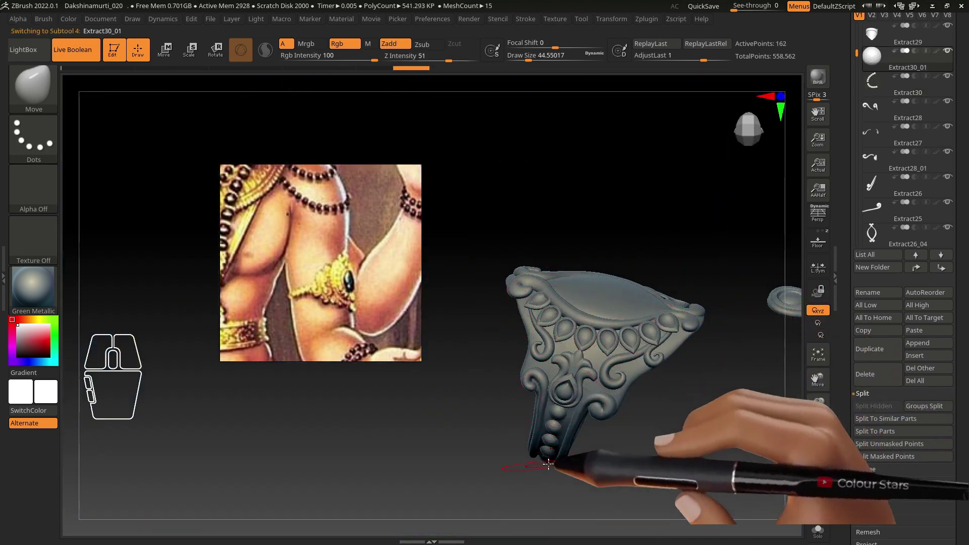
right_click_drag(558, 372, 525, 332)
right_click_drag(609, 372, 627, 406)
left_click(627, 424, "alt")
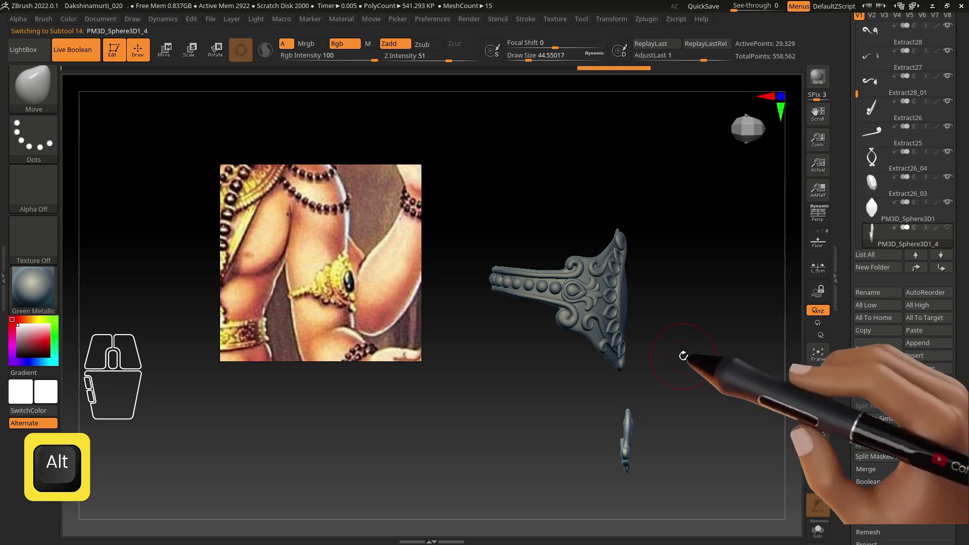
right_click_drag(684, 356, 587, 326)
Merge all visible armlet subtools from Extract29 into one mesh and switch to the merged tool Merged_Extract29
left_click(567, 306, "alt")
right_click_drag(625, 387, 643, 378)
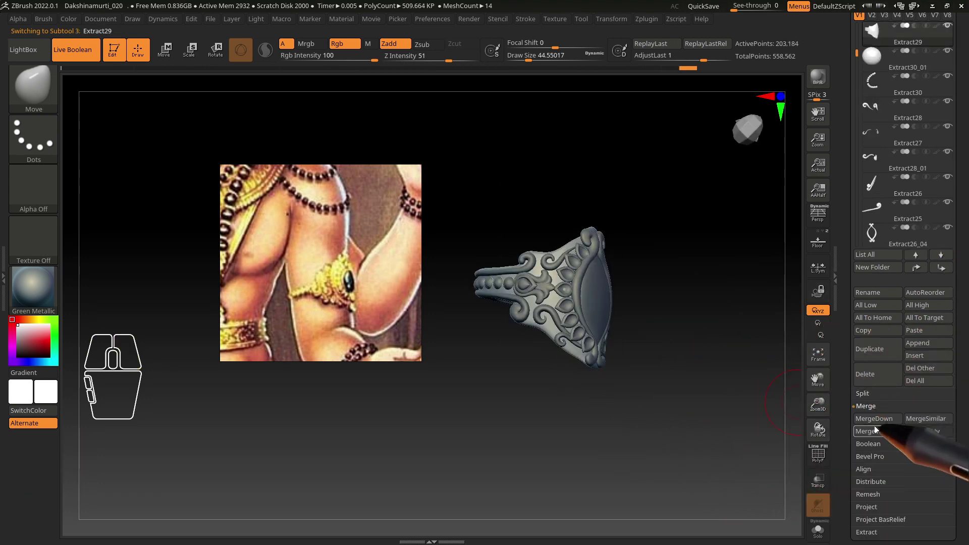
scroll(934, 372, "up", 5)
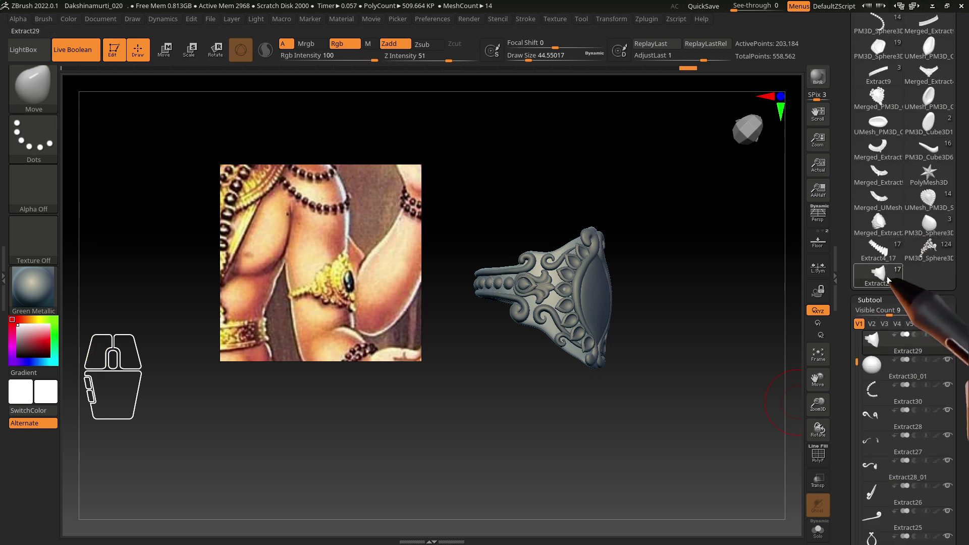
left_click_drag(954, 152, 954, 257)
left_click(877, 303)
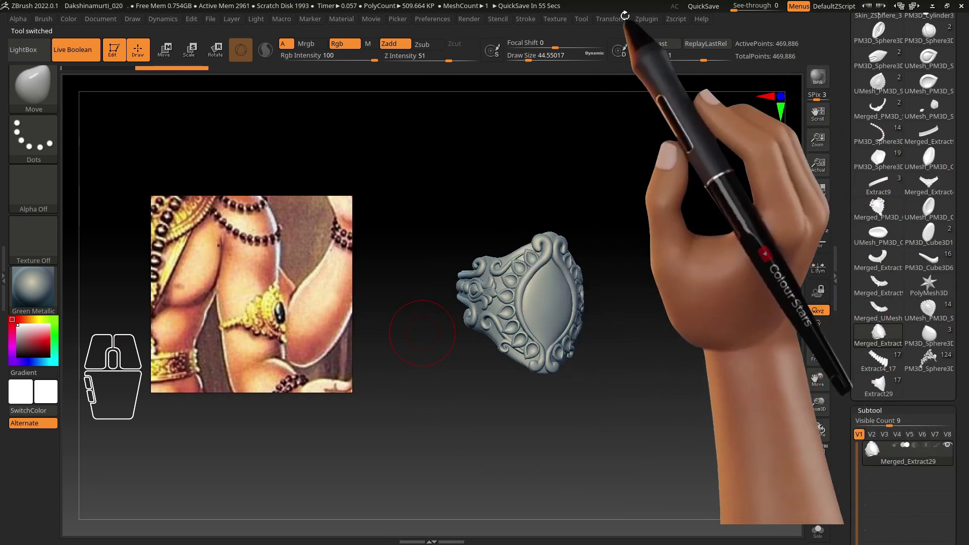
Pre-process the merged armlet with Decimation Master and decimate it
left_click(646, 19)
left_click(669, 232)
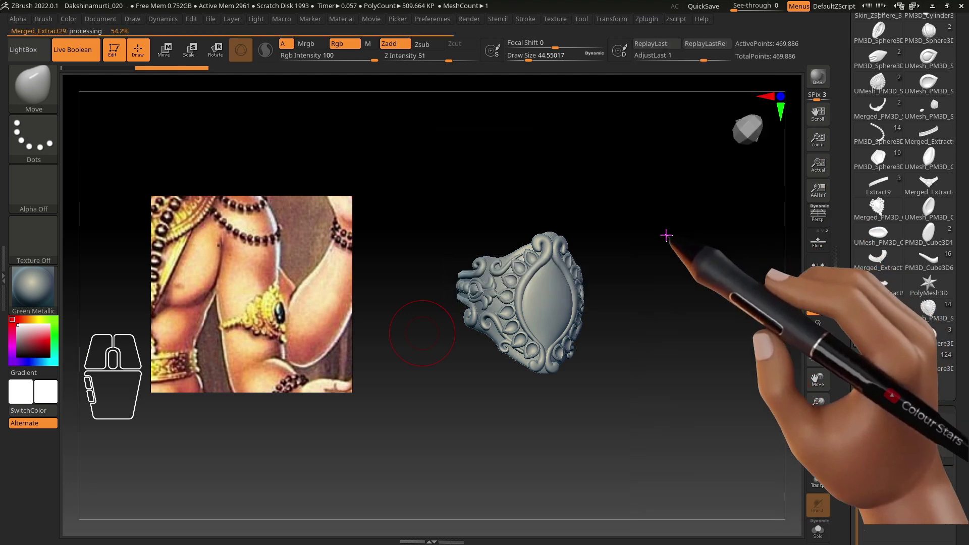
left_click(647, 19)
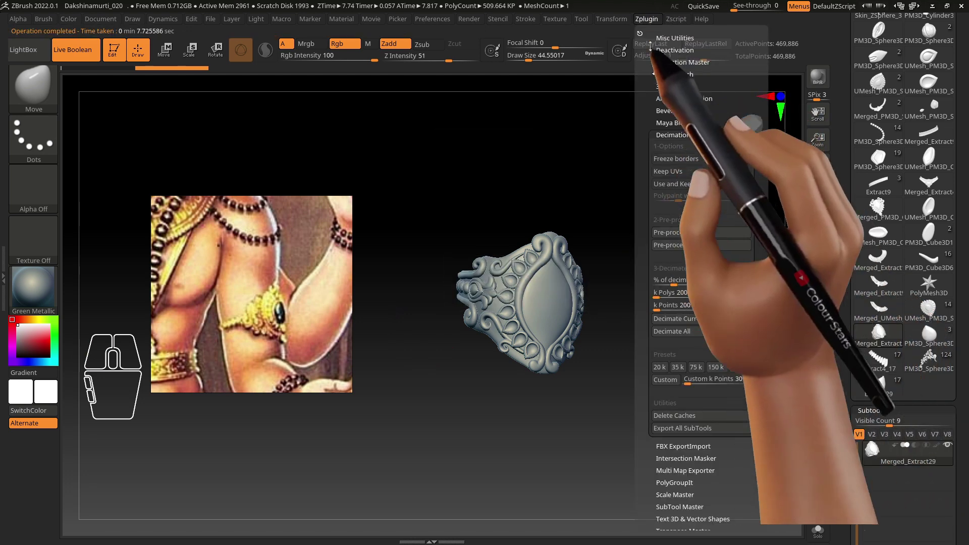
left_click(674, 320)
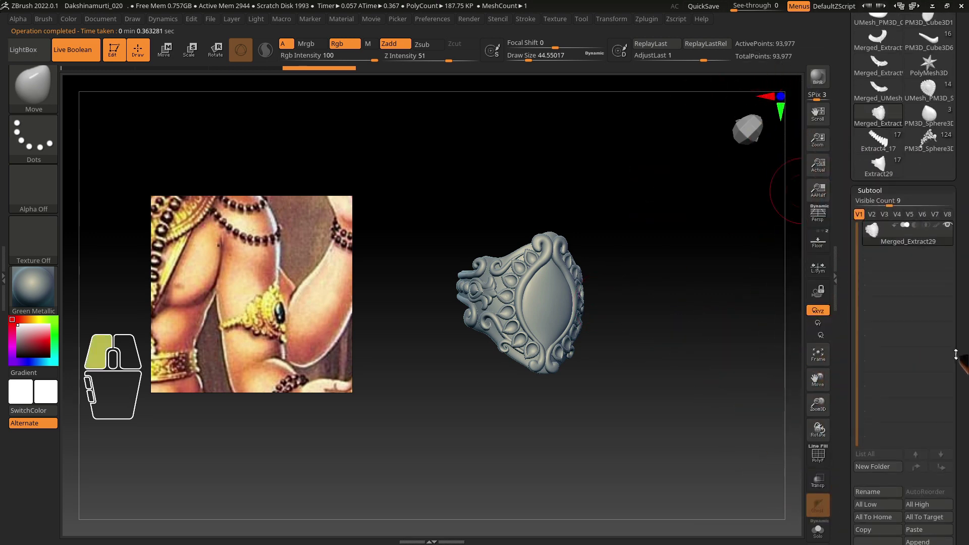
Copy the decimated armlet subtool and paste it into the Dakshinamurti figure's tool
key("ctrl")
key("shift")
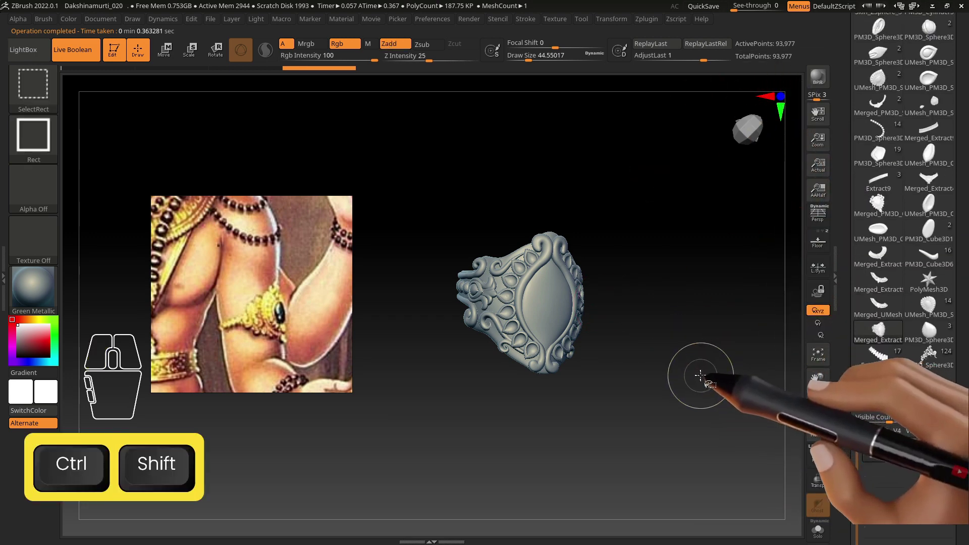
key("ctrl+shift+c")
left_click(935, 354)
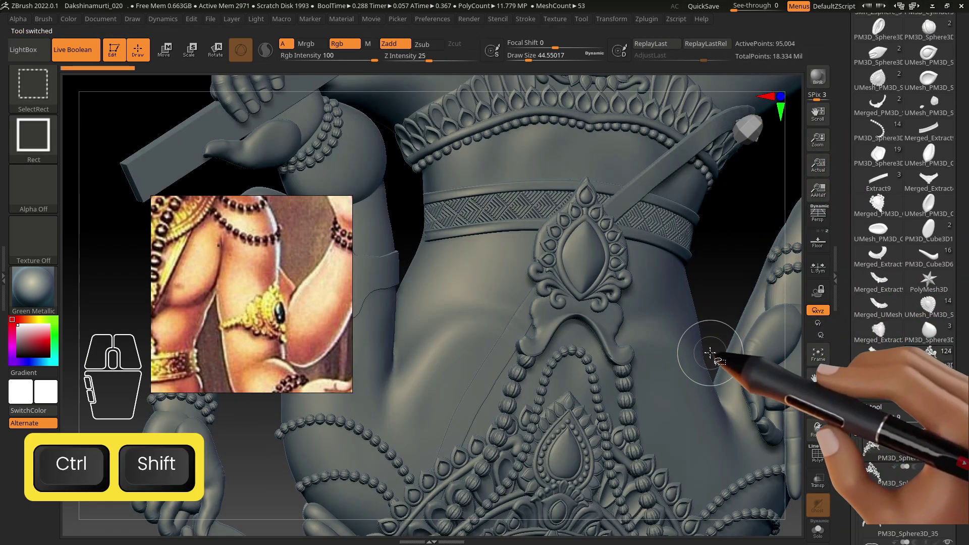
key("ctrl+shift+p")
Select the pasted armlet, bring it in front of the figure's chest with the gizmo and rotate it to face sideways
right_click_drag(546, 267, 547, 410, "alt")
key("w")
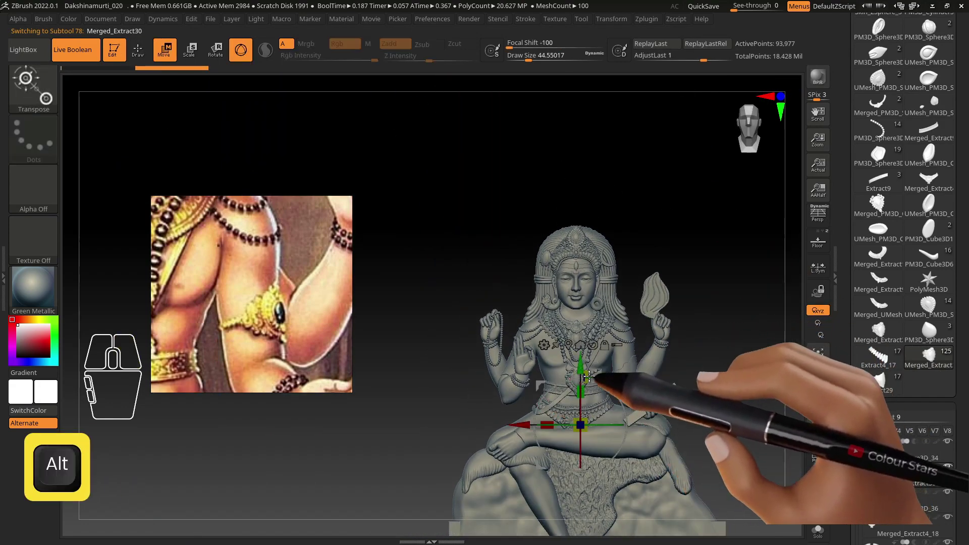
right_click_drag(594, 379, 587, 328, "alt")
right_click_drag(512, 390, 560, 389)
left_click_drag(620, 384, 625, 385)
left_click(574, 300)
right_click_drag(588, 315, 607, 334, "shift")
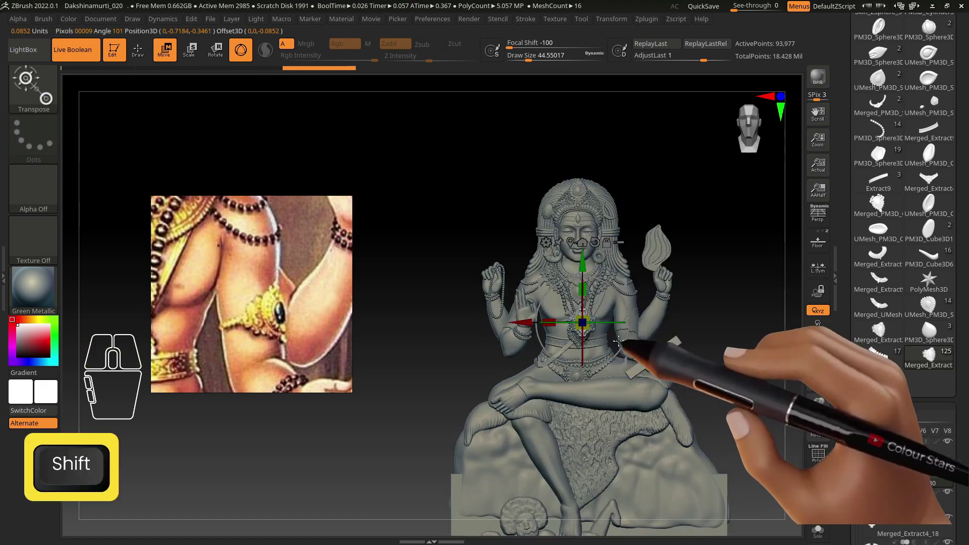
right_click_drag(686, 435, 616, 344, "alt")
left_click_drag(564, 317, 617, 314)
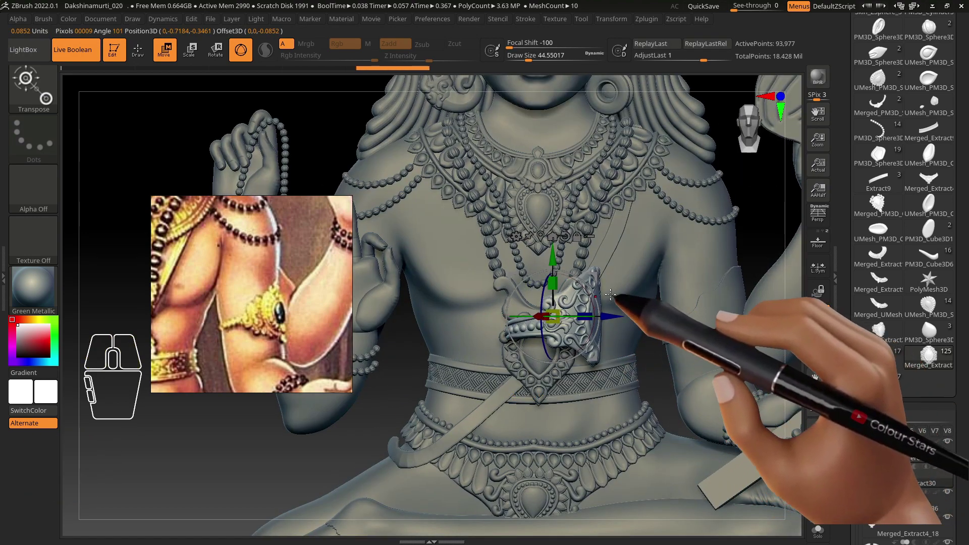
Move the armlet from the chest onto the figure's left upper arm
right_click_drag(746, 309, 628, 351)
left_click_drag(607, 334, 610, 333)
right_click_drag(642, 322, 725, 333, "shift")
left_click_drag(711, 324, 710, 324)
right_click_drag(692, 351, 633, 340)
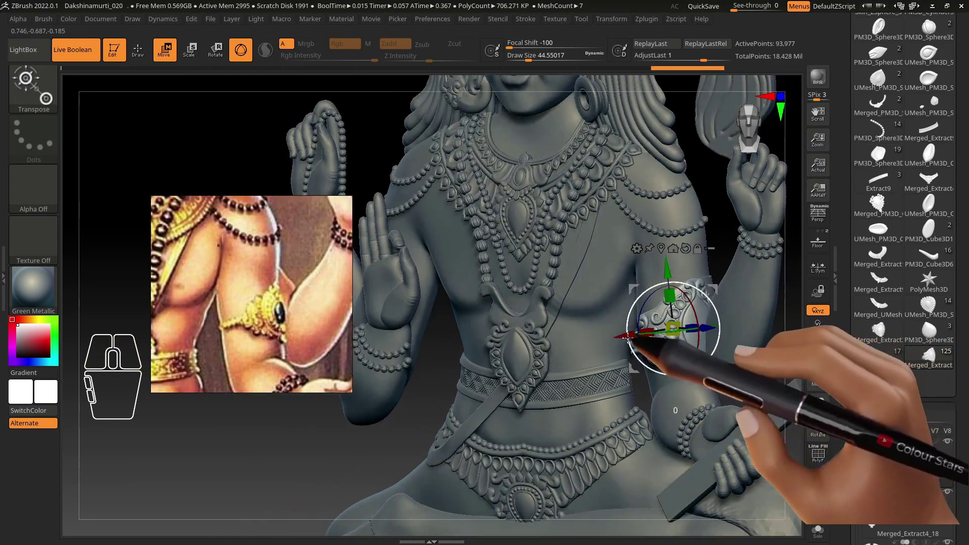
left_click_drag(637, 333, 638, 333)
right_click_drag(640, 335, 699, 345, "shift")
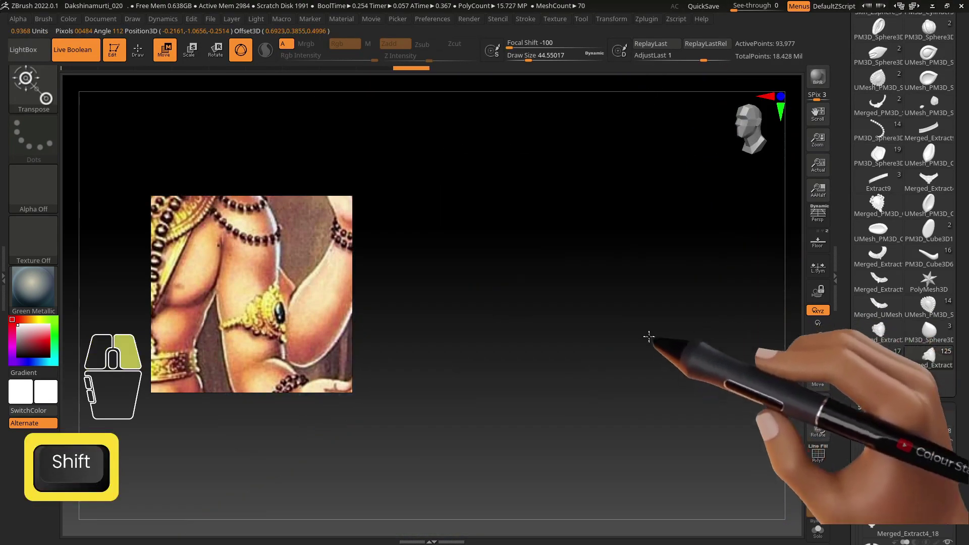
Shift the armlet vertically and in depth with the gizmo until its ring encircles the figure's left upper arm
right_click_drag(647, 335, 624, 442)
left_click(393, 196, "alt")
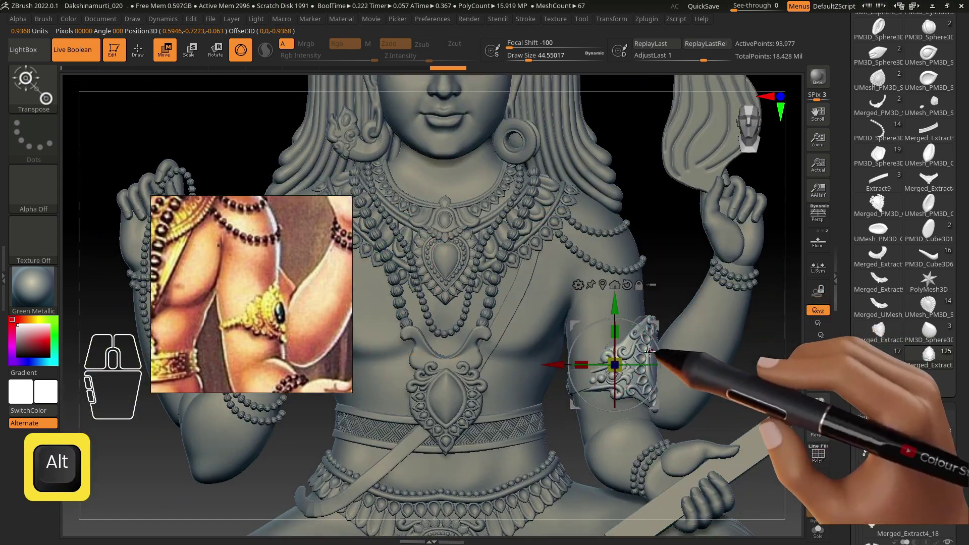
right_click_drag(553, 359, 561, 295)
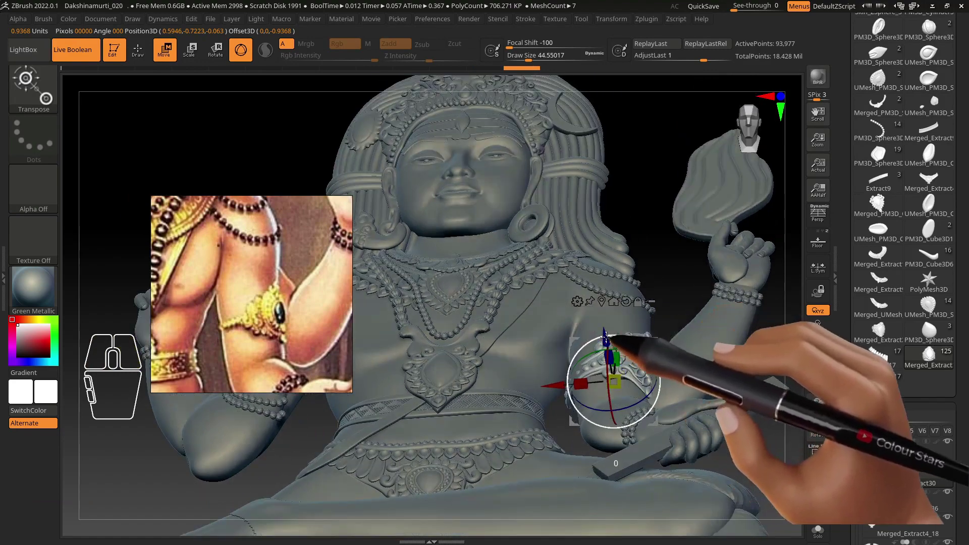
left_click_drag(607, 340, 606, 343)
right_click_drag(597, 339, 624, 333)
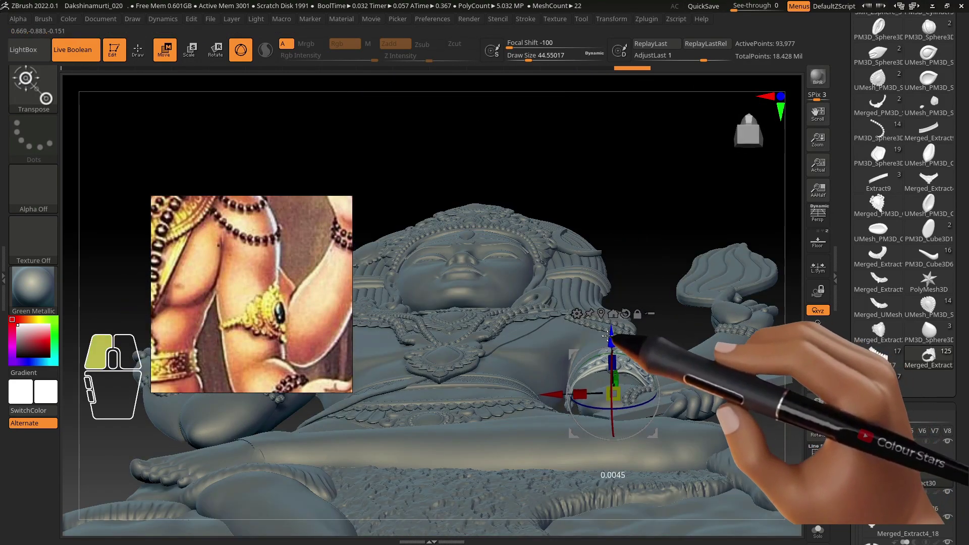
left_click_drag(608, 337, 608, 338)
right_click_drag(613, 356, 619, 399)
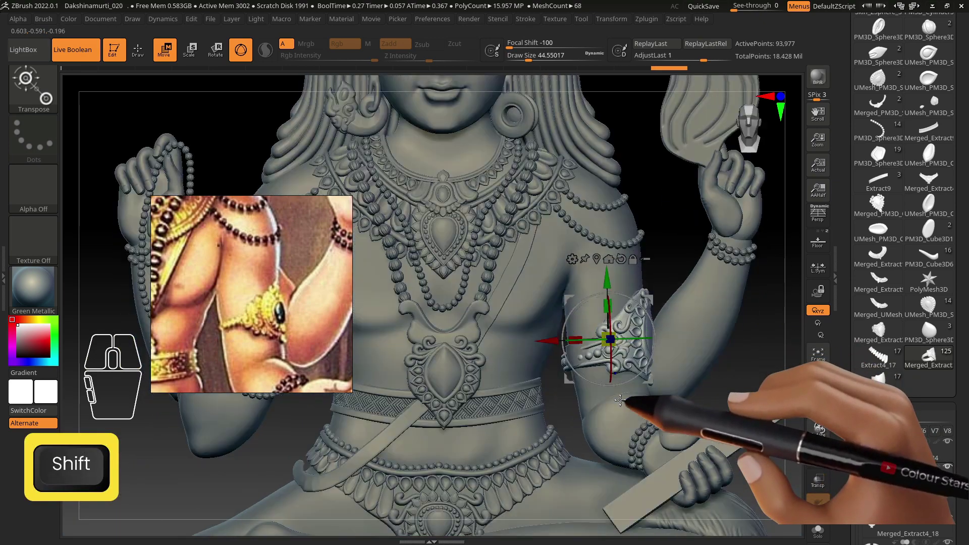
Rotate and nudge the armlet so its band follows the tilt of the left upper arm
left_click_drag(652, 322, 651, 325)
right_click_drag(647, 343, 637, 343)
left_click_drag(635, 338, 630, 339)
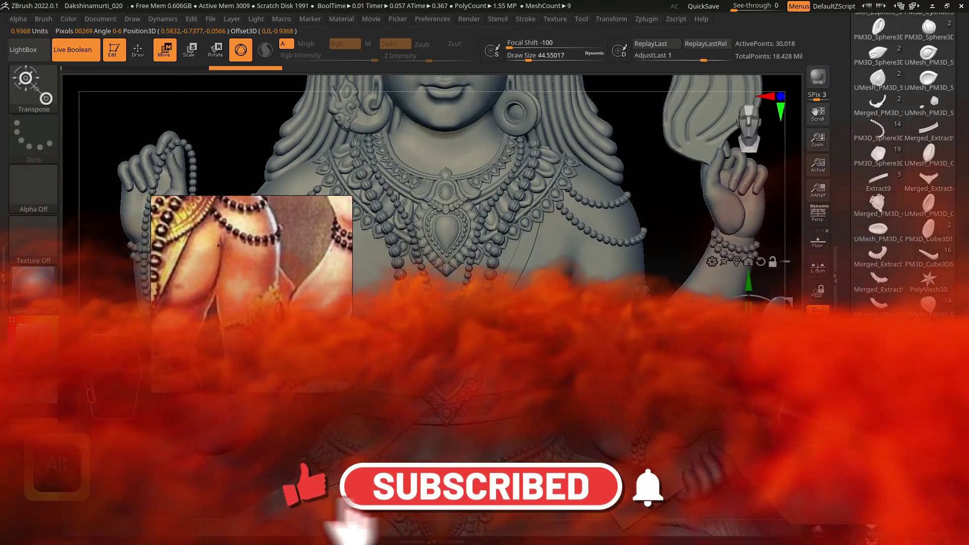
left_click(610, 323, "alt")
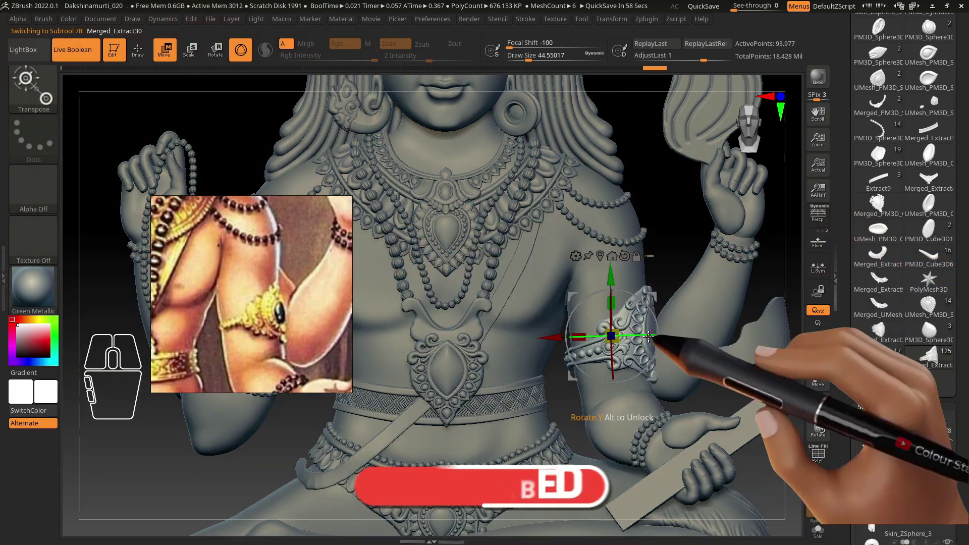
left_click_drag(649, 335, 653, 319)
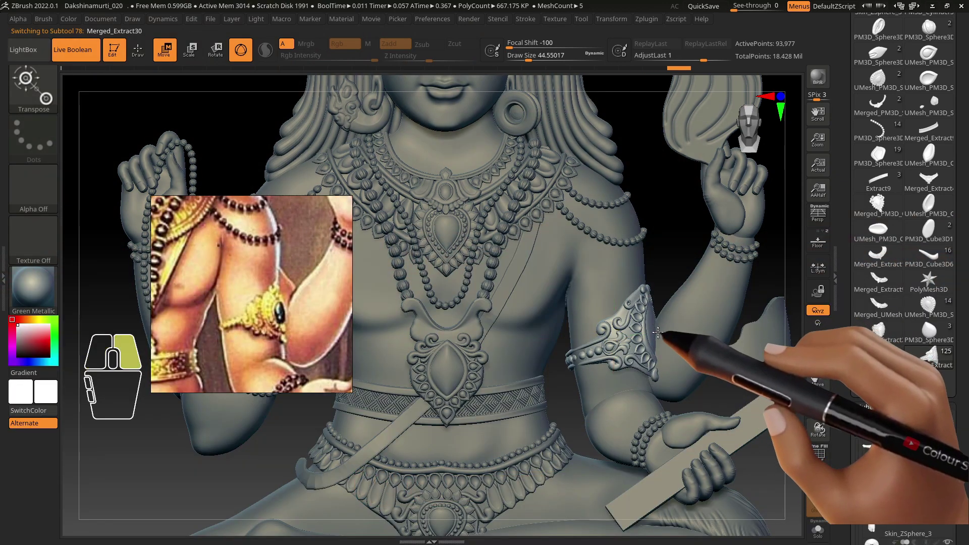
right_click_drag(657, 332, 660, 333)
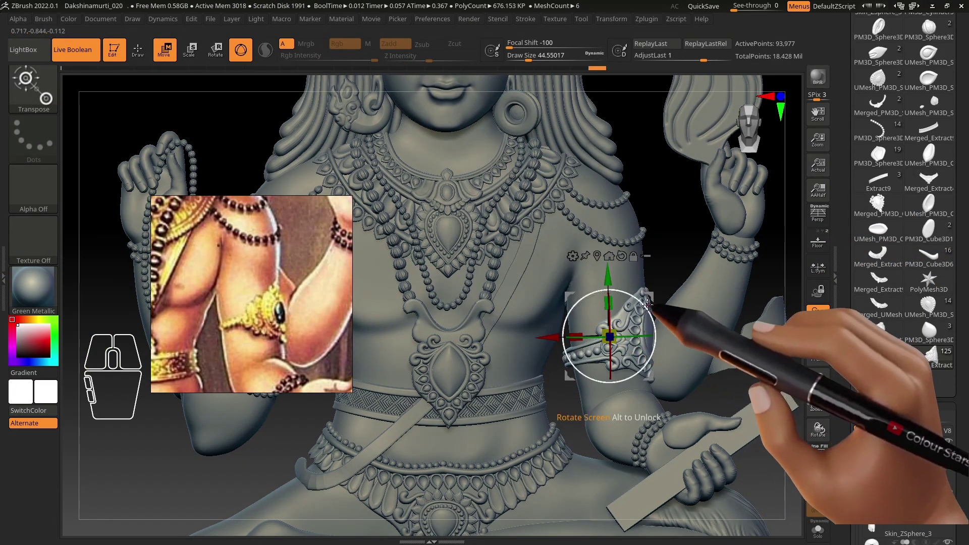
Fit the inner end of the armlet's band against the arm using the Move brush
left_click(137, 50)
key("s")
mouse_move(572, 369)
right_mouse_down()
mouse_move(563, 369)
mouse_move(583, 360)
right_mouse_up()
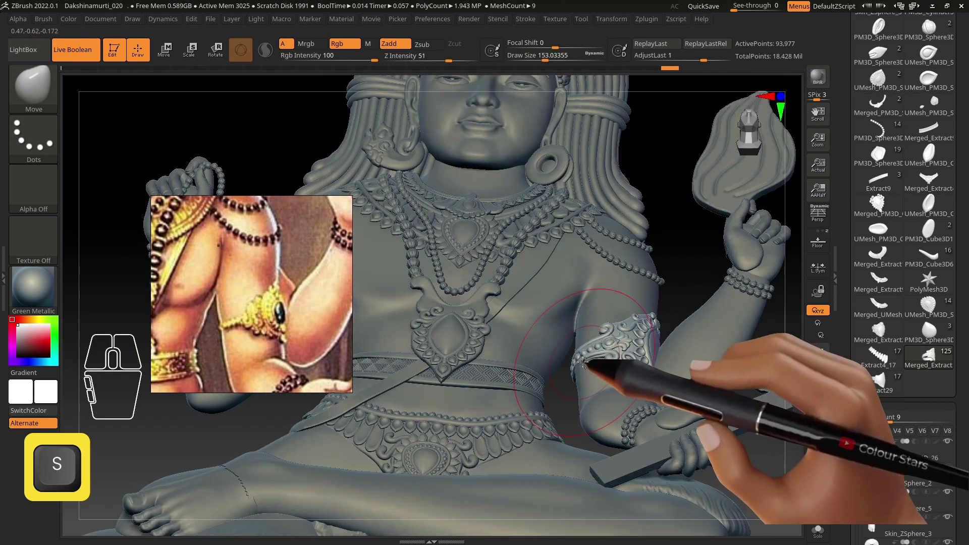
mouse_move(649, 314)
right_mouse_down("shift")
mouse_move(659, 372)
mouse_move(691, 320)
mouse_move(681, 293)
right_mouse_up("shift")
key("s")
left_click_drag(585, 402, 580, 402)
Reshape the armlet's ring around the underside and outer side of the arm with the Move brush at varied sizes
right_click_drag(587, 440, 597, 402)
key("s")
left_click_drag(597, 405, 594, 406)
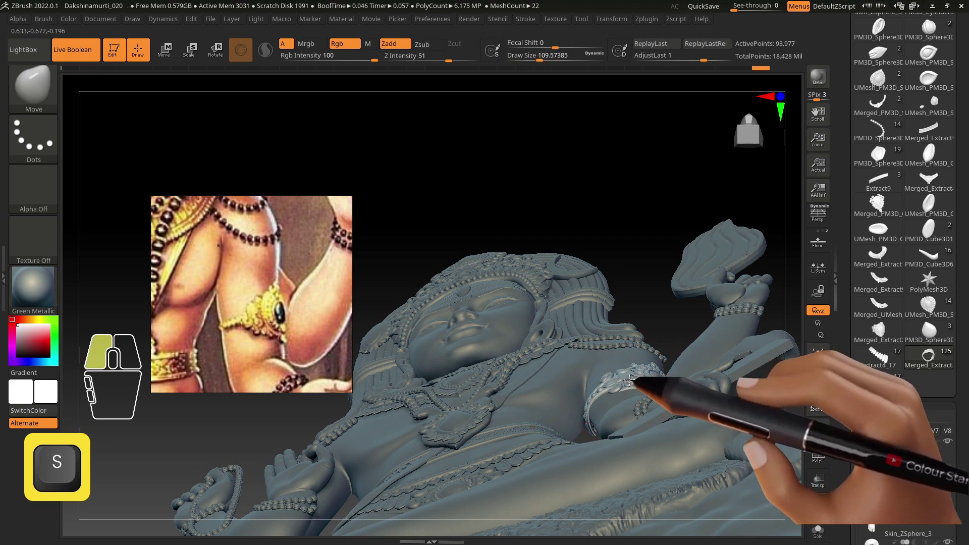
mouse_move(615, 402)
right_mouse_down()
mouse_move(782, 346)
mouse_move(644, 368)
mouse_move(617, 363)
right_mouse_up()
key("s")
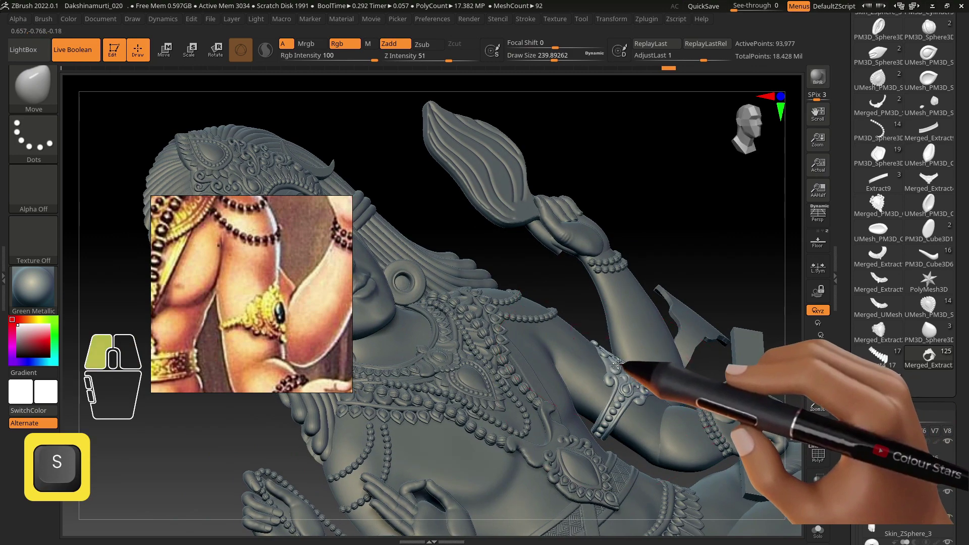
left_click(620, 411)
mouse_move(620, 411)
right_mouse_down()
mouse_move(660, 389)
mouse_move(615, 407)
right_mouse_up()
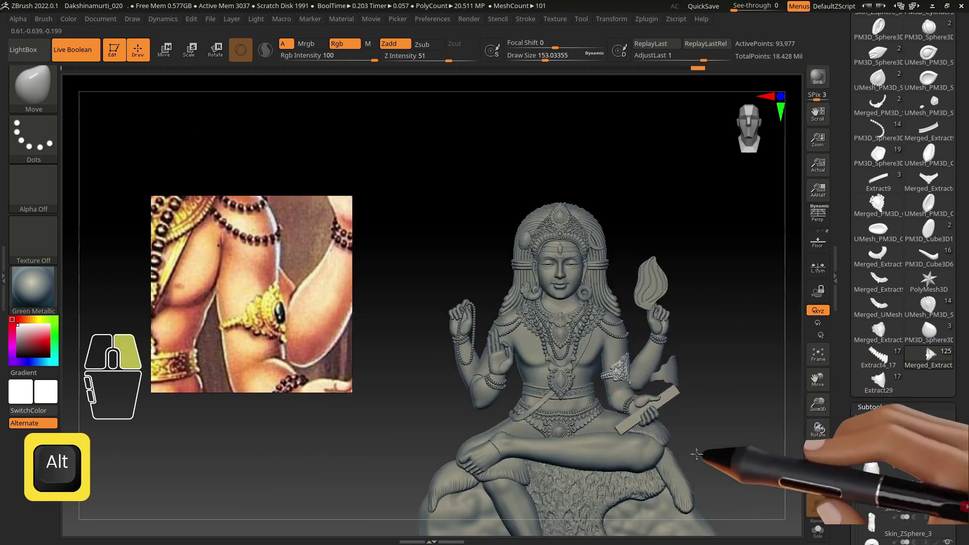
Refine the armlet's inner band and its side contour against the arm with the Move brush
right_click_drag(696, 454, 686, 450, "alt")
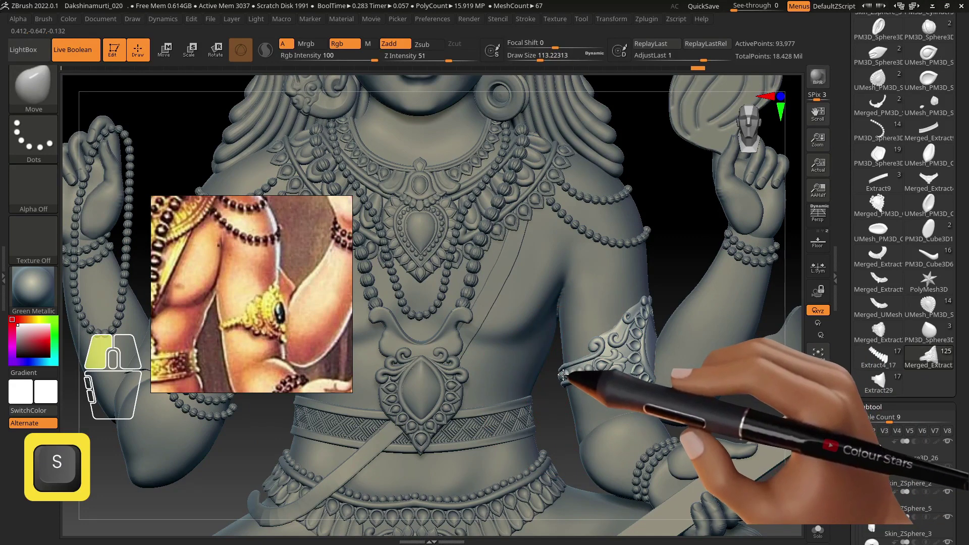
left_click_drag(570, 373, 576, 376)
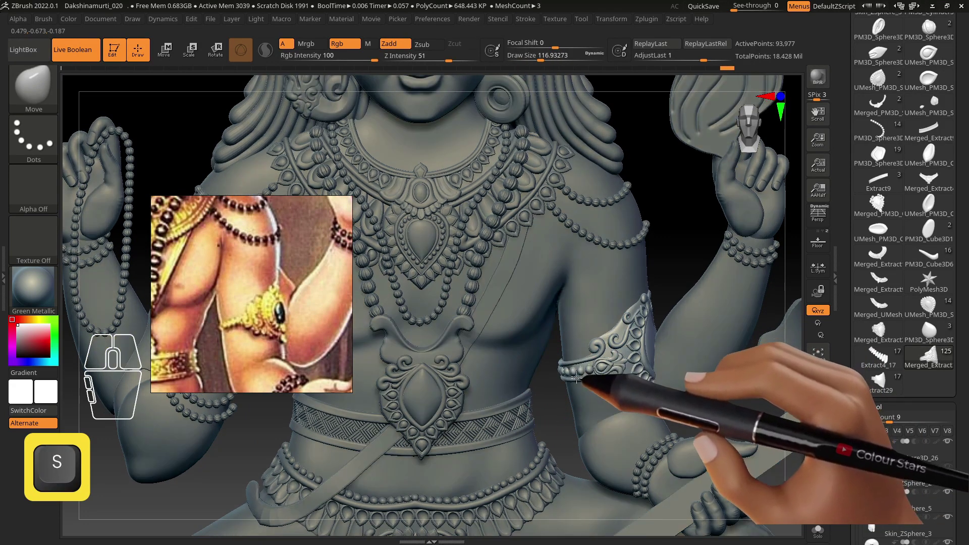
right_click_drag(570, 372, 670, 383, "shift")
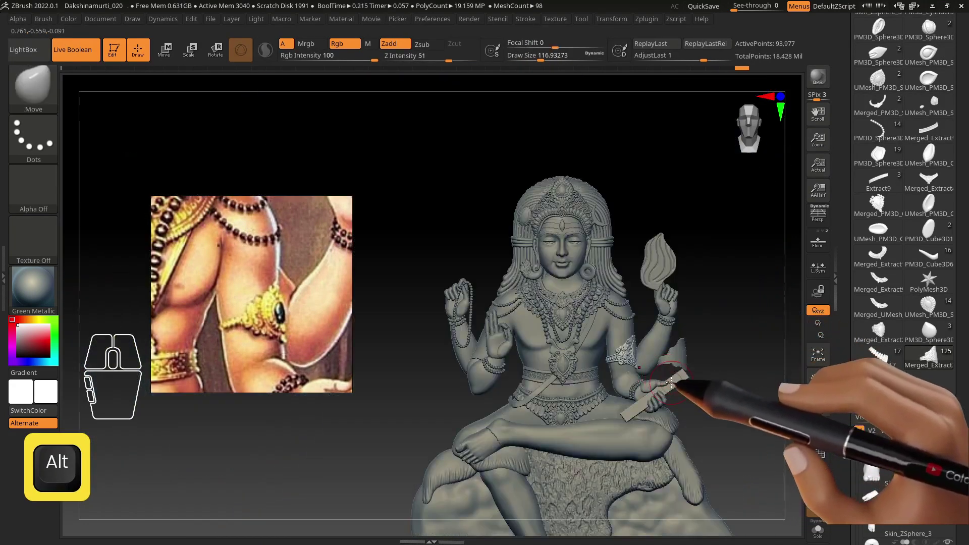
mouse_move(707, 436)
right_mouse_down("alt")
mouse_move(689, 419)
mouse_move(632, 419)
mouse_move(633, 437)
right_mouse_up("alt")
left_click_drag(634, 437, 641, 433)
key("s")
left_click_drag(648, 403, 638, 404)
right_click_drag(653, 352, 636, 355)
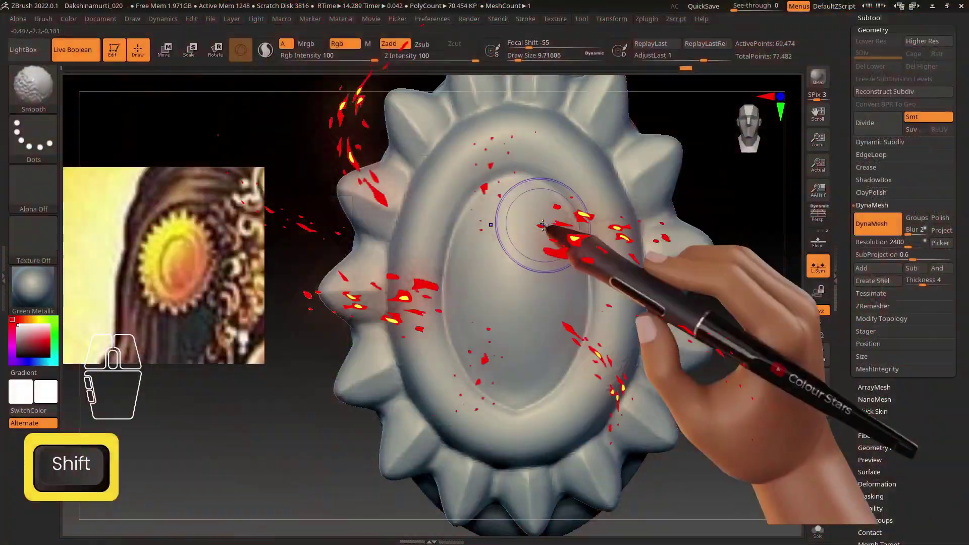
Smooth the recessed oval centre of the toothed hair ornament
left_click_drag(573, 227, 542, 343, "shift")
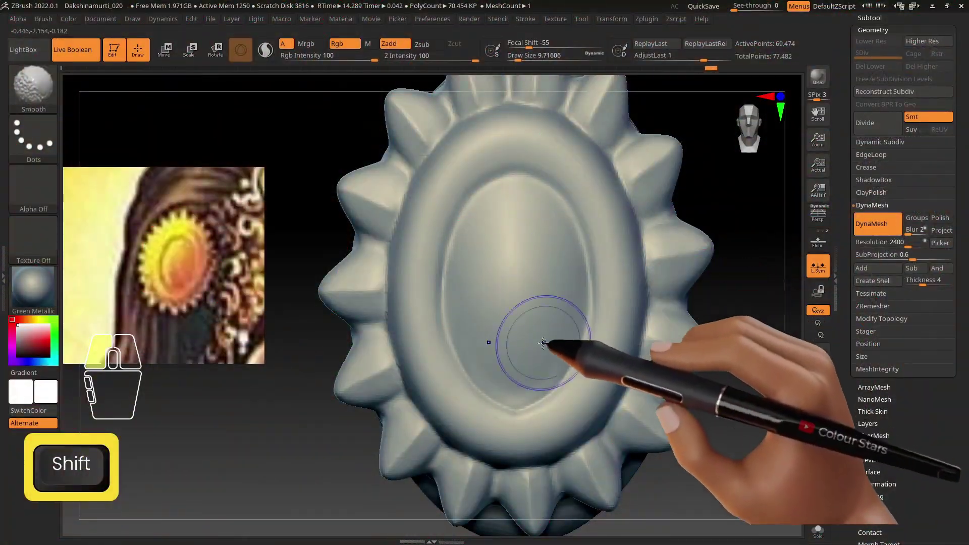
right_click_drag(531, 382, 560, 303, "alt")
mouse_move(560, 303)
right_mouse_down()
mouse_move(605, 270)
mouse_move(565, 260)
right_mouse_up()
Try to carve a crease around the ornament's oval rim with the DamStandard brush
key("s")
left_click_drag(554, 211, 570, 215)
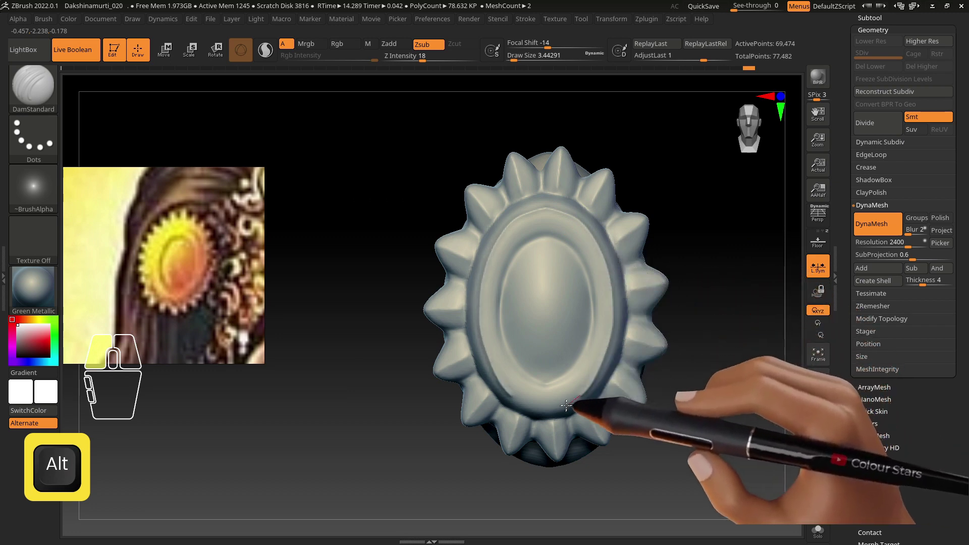
key("ctrl+z")
Pre-process the toothed hair ornament with Decimation Master and decimate it
mouse_move(631, 270)
right_mouse_down()
mouse_move(616, 259)
mouse_move(588, 276)
mouse_move(712, 276)
right_mouse_up()
key("w")
left_click_drag(951, 82, 951, 260)
mouse_move(634, 21)
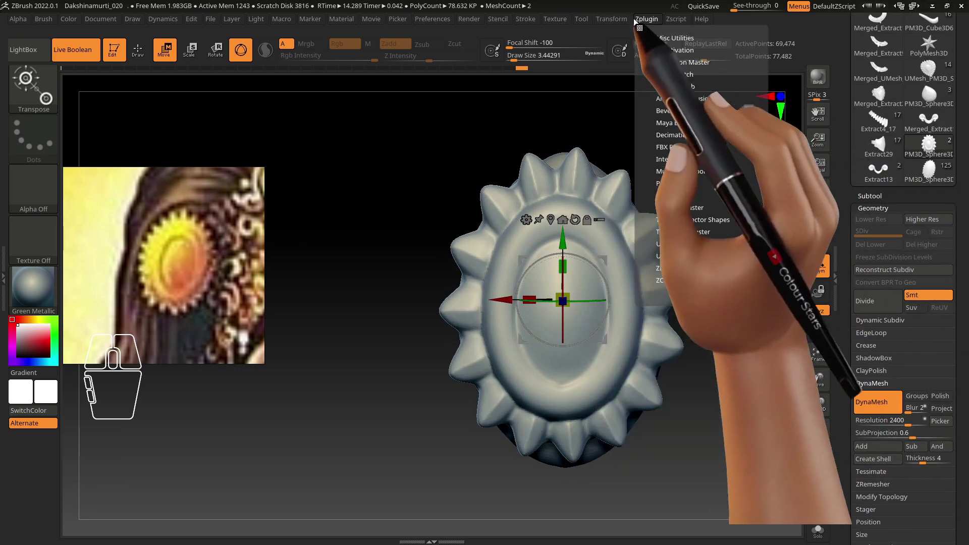
left_click(676, 135)
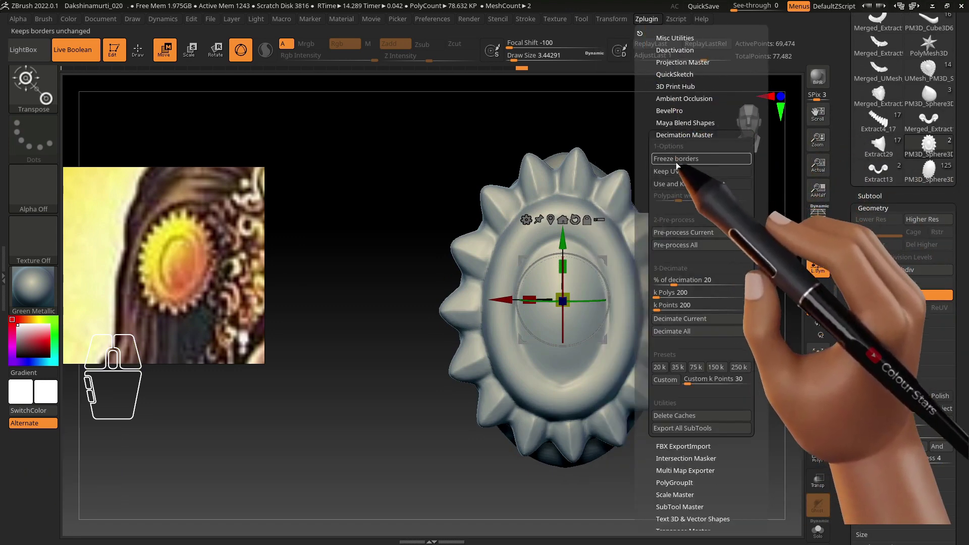
left_click(683, 232)
left_click(646, 19)
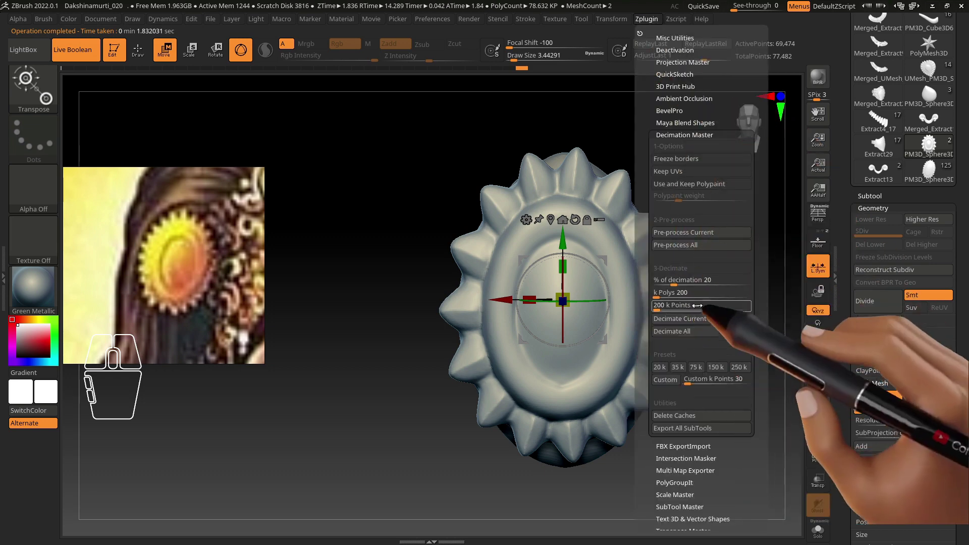
left_click(699, 318)
Copy the decimated ornament subtool and paste it into the Dakshinamurti figure's tool
left_click(872, 196)
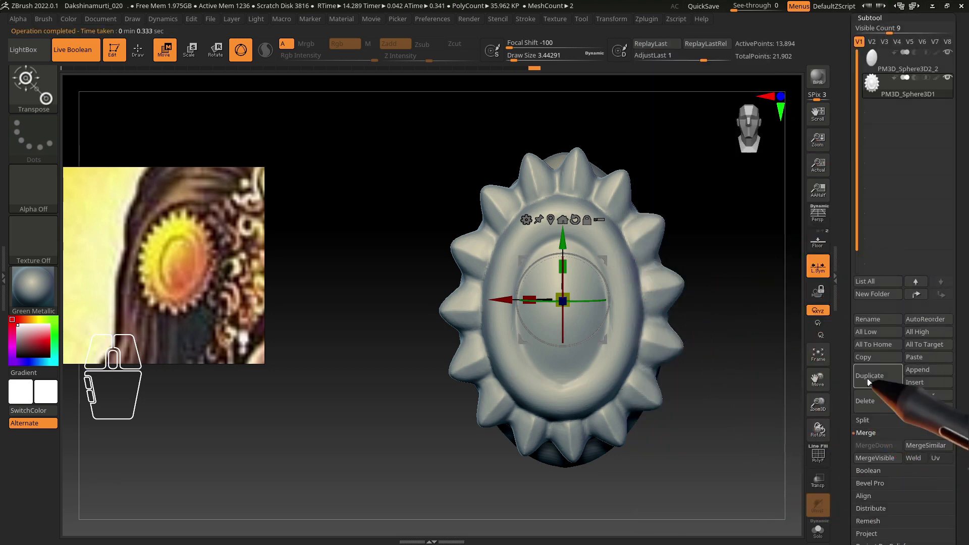
left_click_drag(962, 184, 960, 264)
left_click(930, 308)
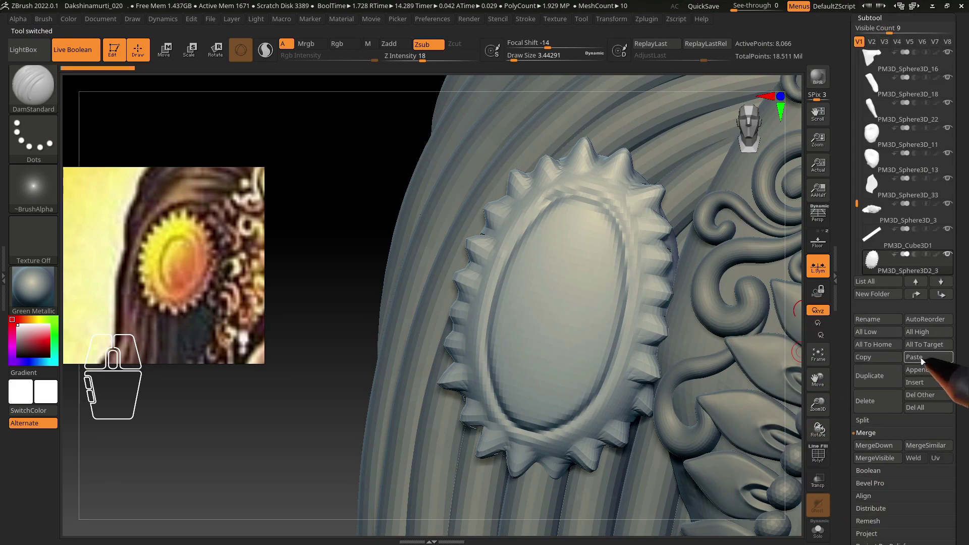
Select the old rough ornament on the hair and move it aside, clear of the head
left_click(640, 332, "alt")
right_click_drag(640, 332, 623, 307, "alt")
key("w")
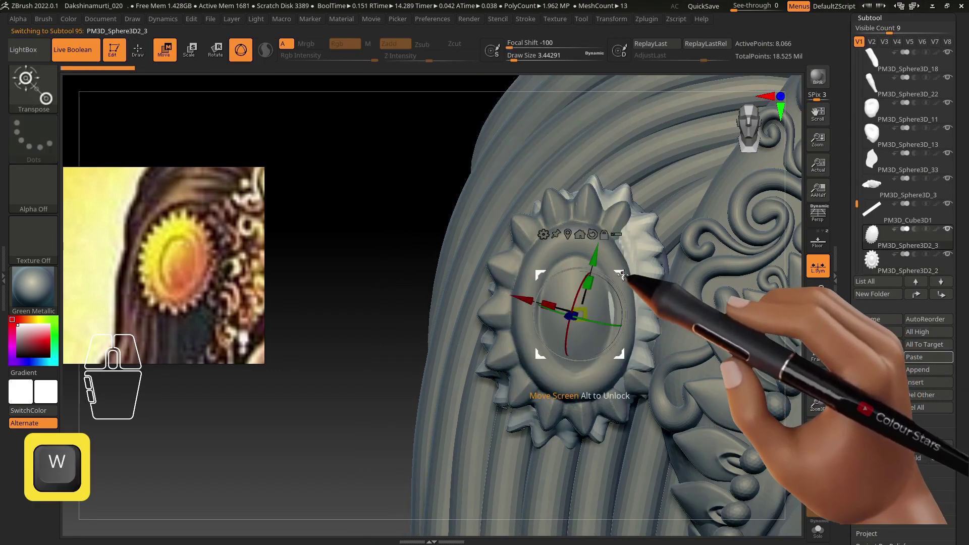
left_click_drag(574, 305, 323, 369, "ctrl")
key("x")
Move and rotate the new toothed ornament so it lies against the hair beside the crown
left_click_drag(589, 307, 570, 306)
left_click_drag(562, 275, 566, 302)
right_click_drag(589, 318, 623, 360)
mouse_move(623, 359)
left_mouse_down()
mouse_move(637, 366)
mouse_move(638, 357)
left_mouse_up()
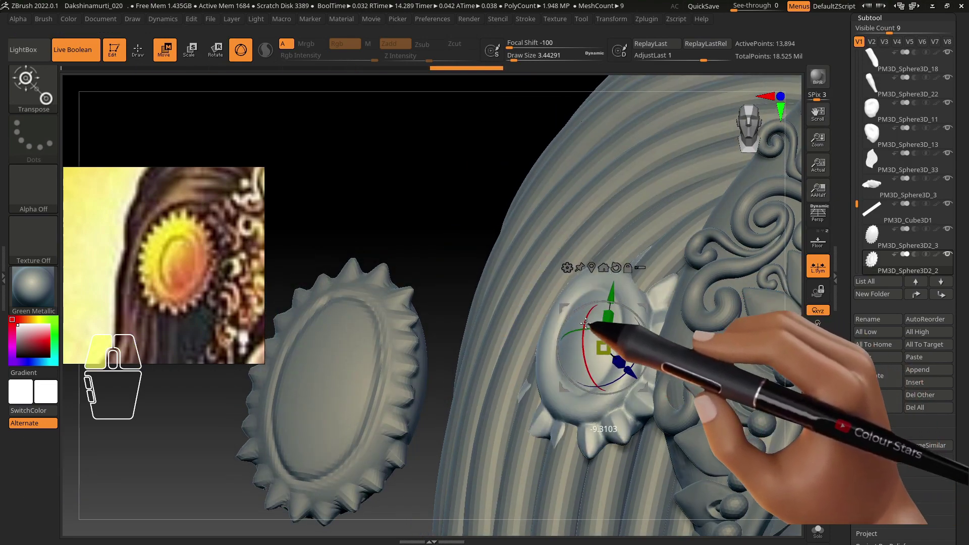
right_click_drag(626, 351, 585, 350)
left_click_drag(528, 359, 589, 324)
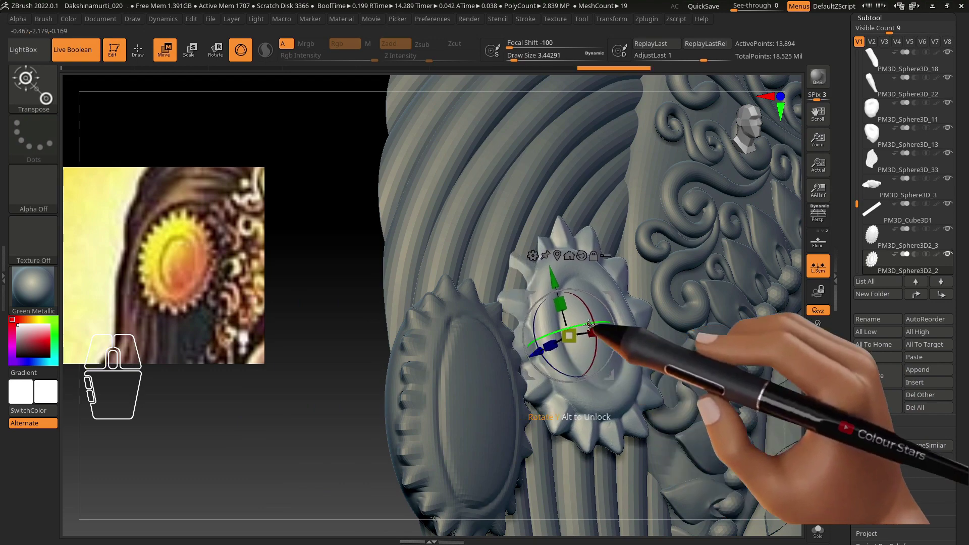
right_click_drag(616, 344, 666, 370, "shift")
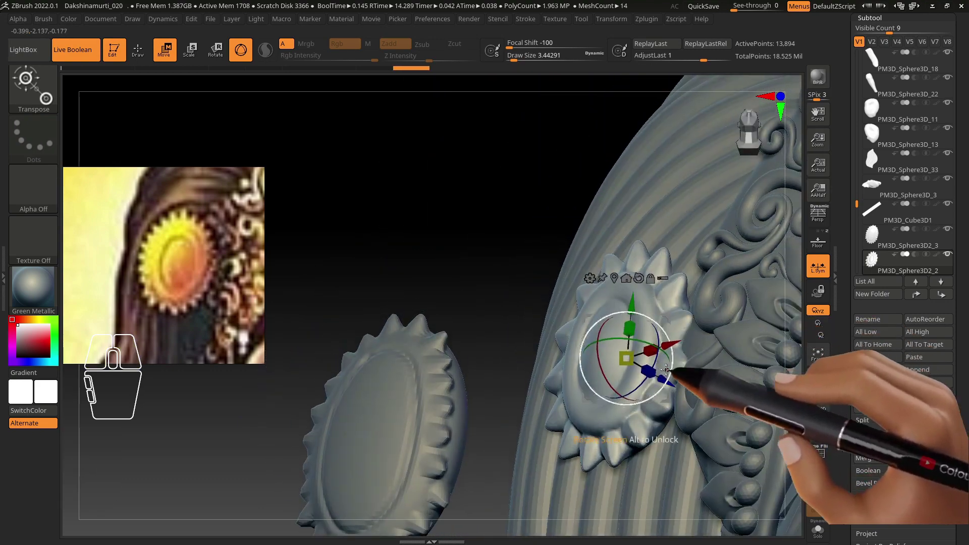
key("ctrl+z")
key("ctrl+z")
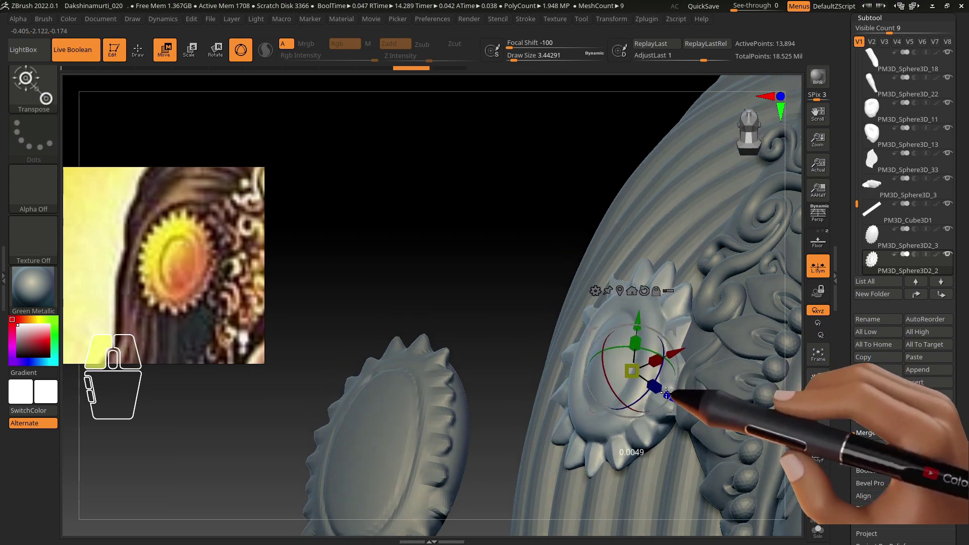
mouse_move(660, 391)
right_mouse_down("alt")
mouse_move(663, 371)
mouse_move(670, 393)
right_mouse_up("alt")
Select the old ornament floating beside the head and delete its subtool
left_click(575, 398, "alt")
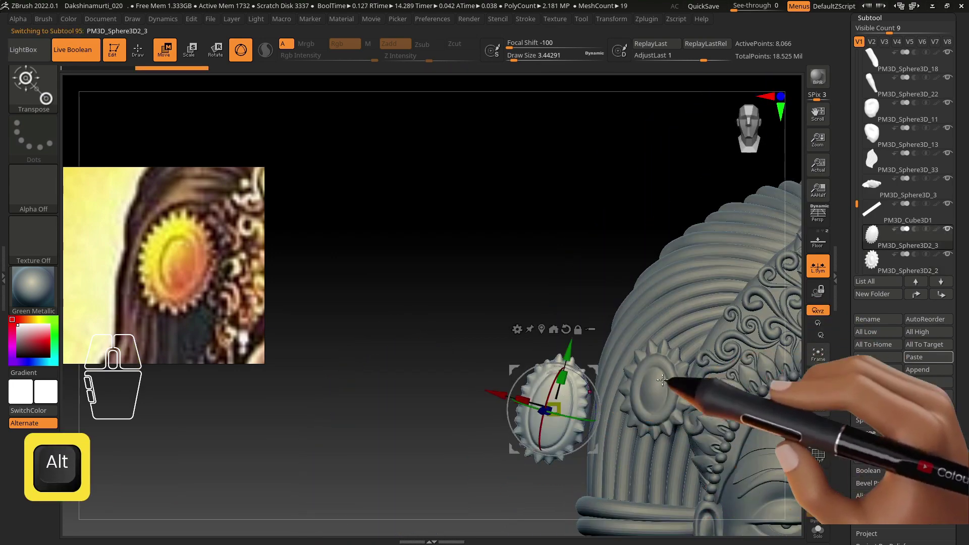
left_click_drag(594, 371, 558, 341)
right_click_drag(670, 373, 601, 332, "alt")
left_click_drag(559, 339, 538, 309)
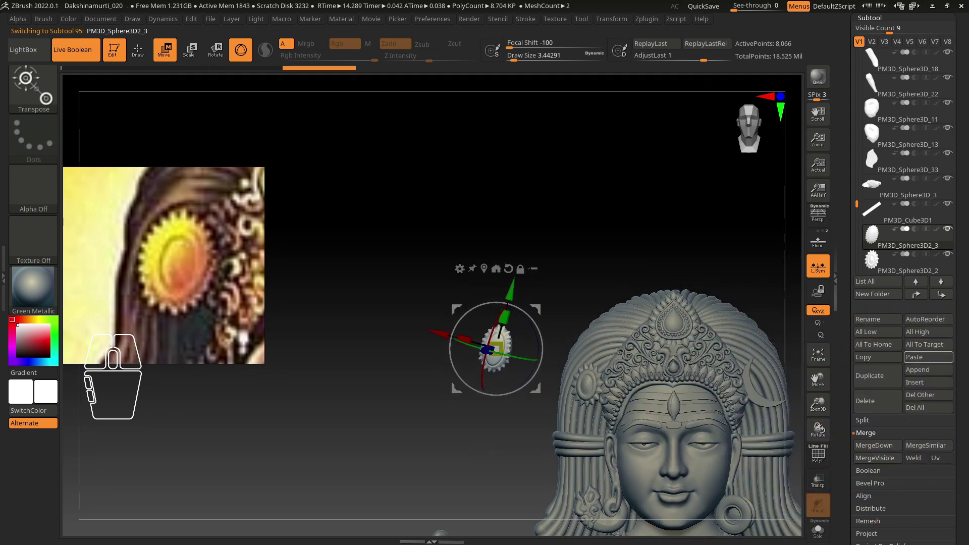
left_click_drag(963, 372, 962, 356)
left_click(874, 391)
left_click(669, 423)
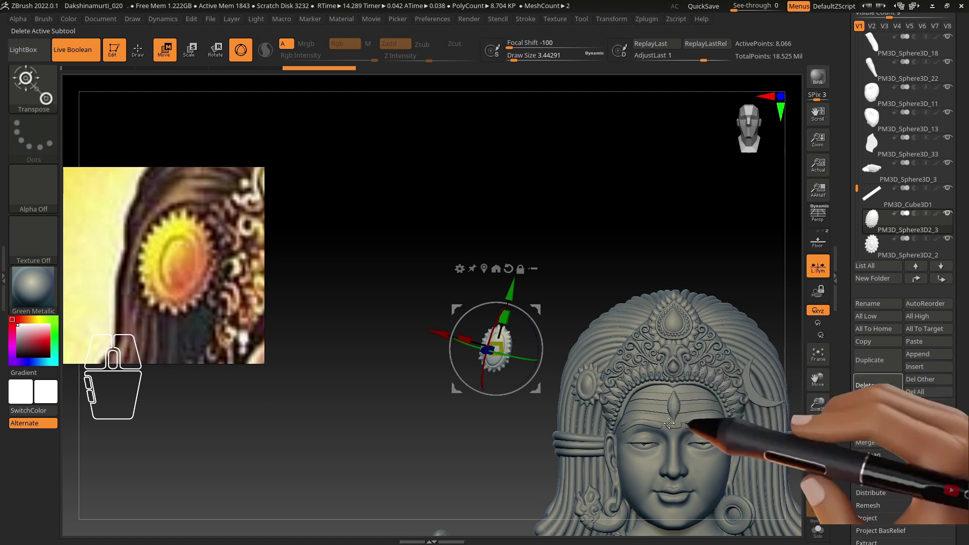
Review the whole figure against the full reference painting and the marked-up image of the feet and ankles
right_click_drag(657, 381, 612, 218, "alt")
mouse_move(594, 373)
right_mouse_down("alt")
mouse_move(570, 319)
mouse_move(590, 323)
mouse_move(588, 339)
mouse_move(578, 318)
right_mouse_up("alt")
scroll(179, 238, "down", 10)
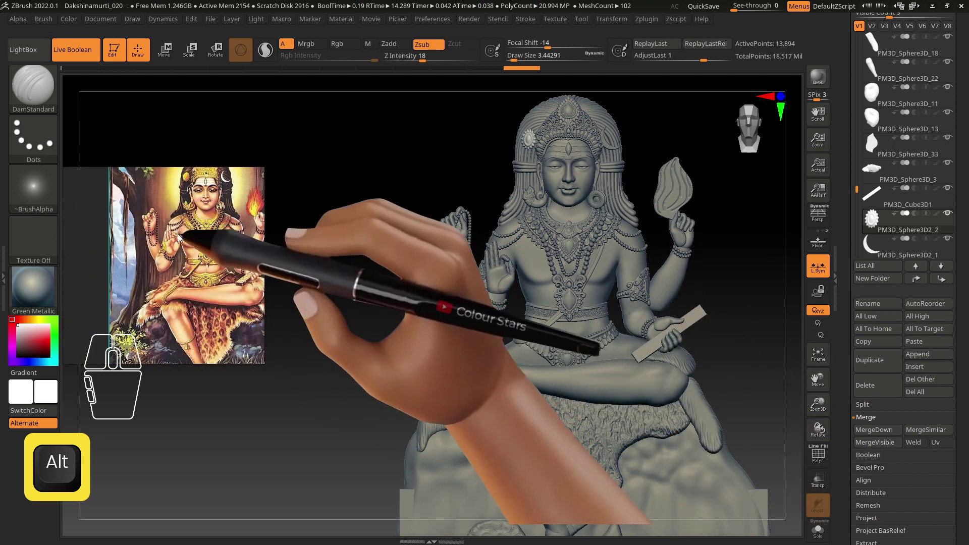
scroll(178, 238, "down", 6)
left_click(107, 291)
scroll(121, 292, "up", 12)
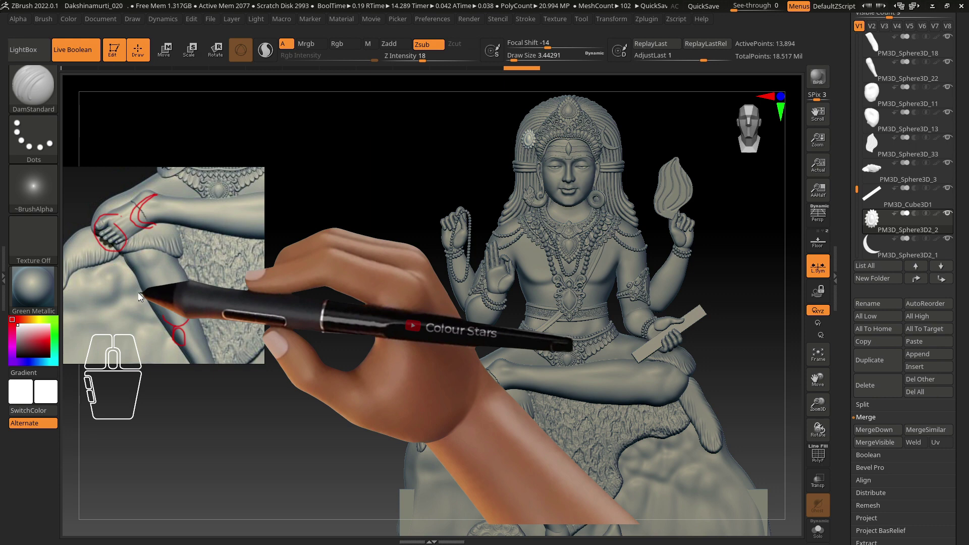
left_click(440, 273)
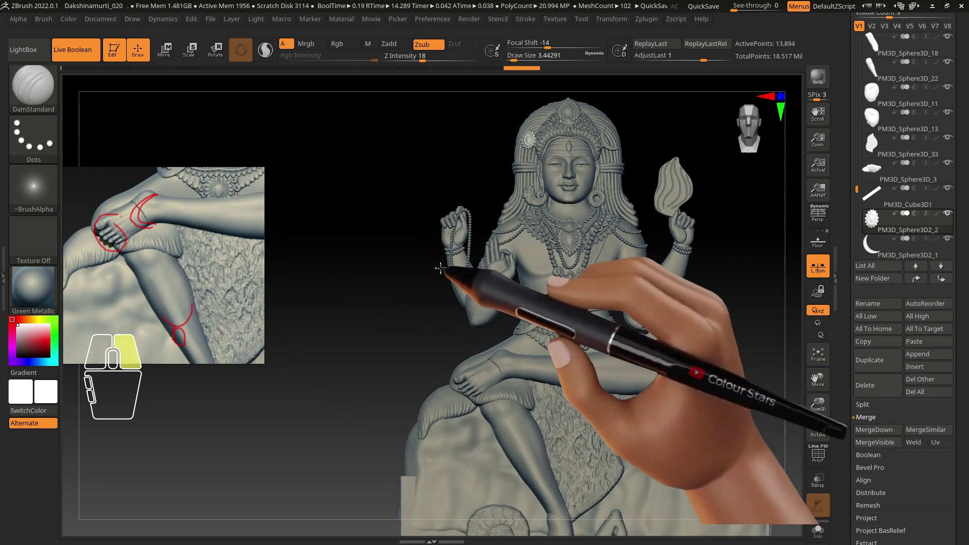